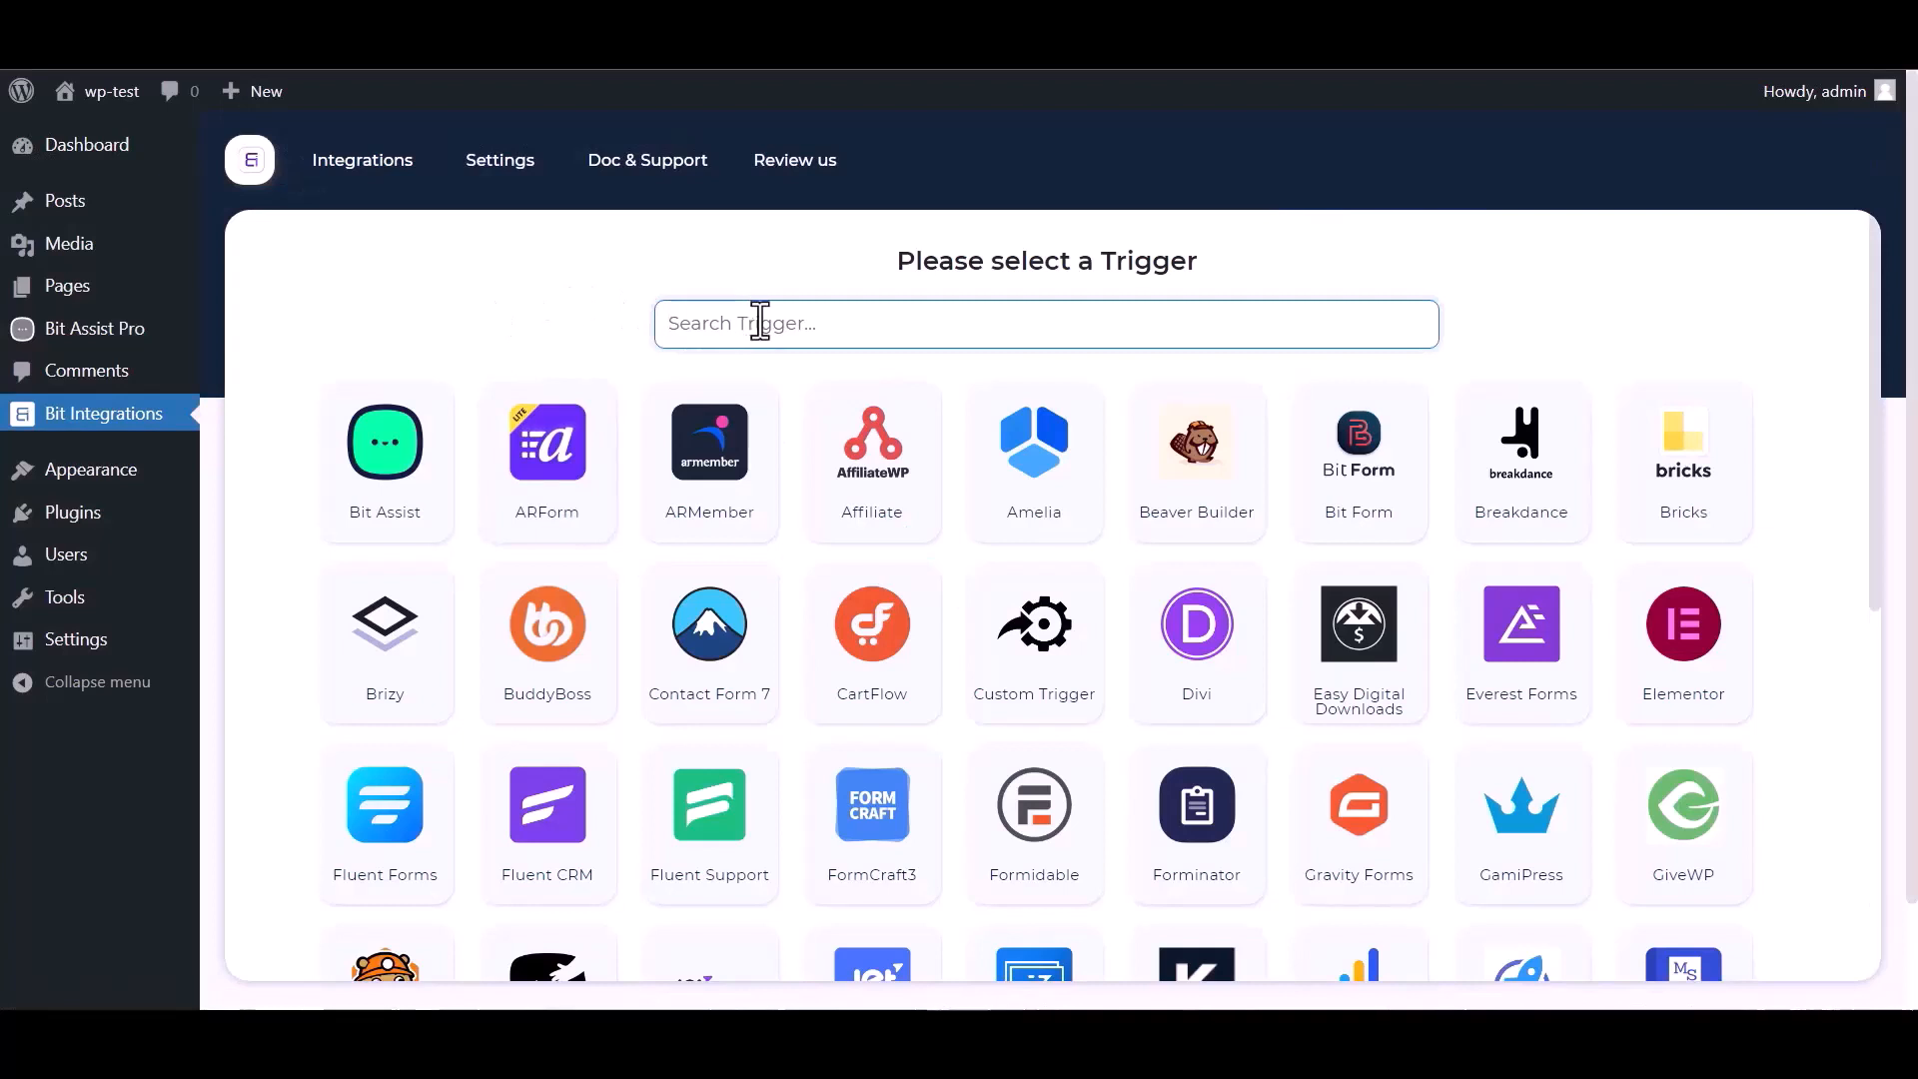
# - Set Bit Assist as the Bit Integrations trigger, copy its webhook URL and start fetching data
pyautogui.write('bit')
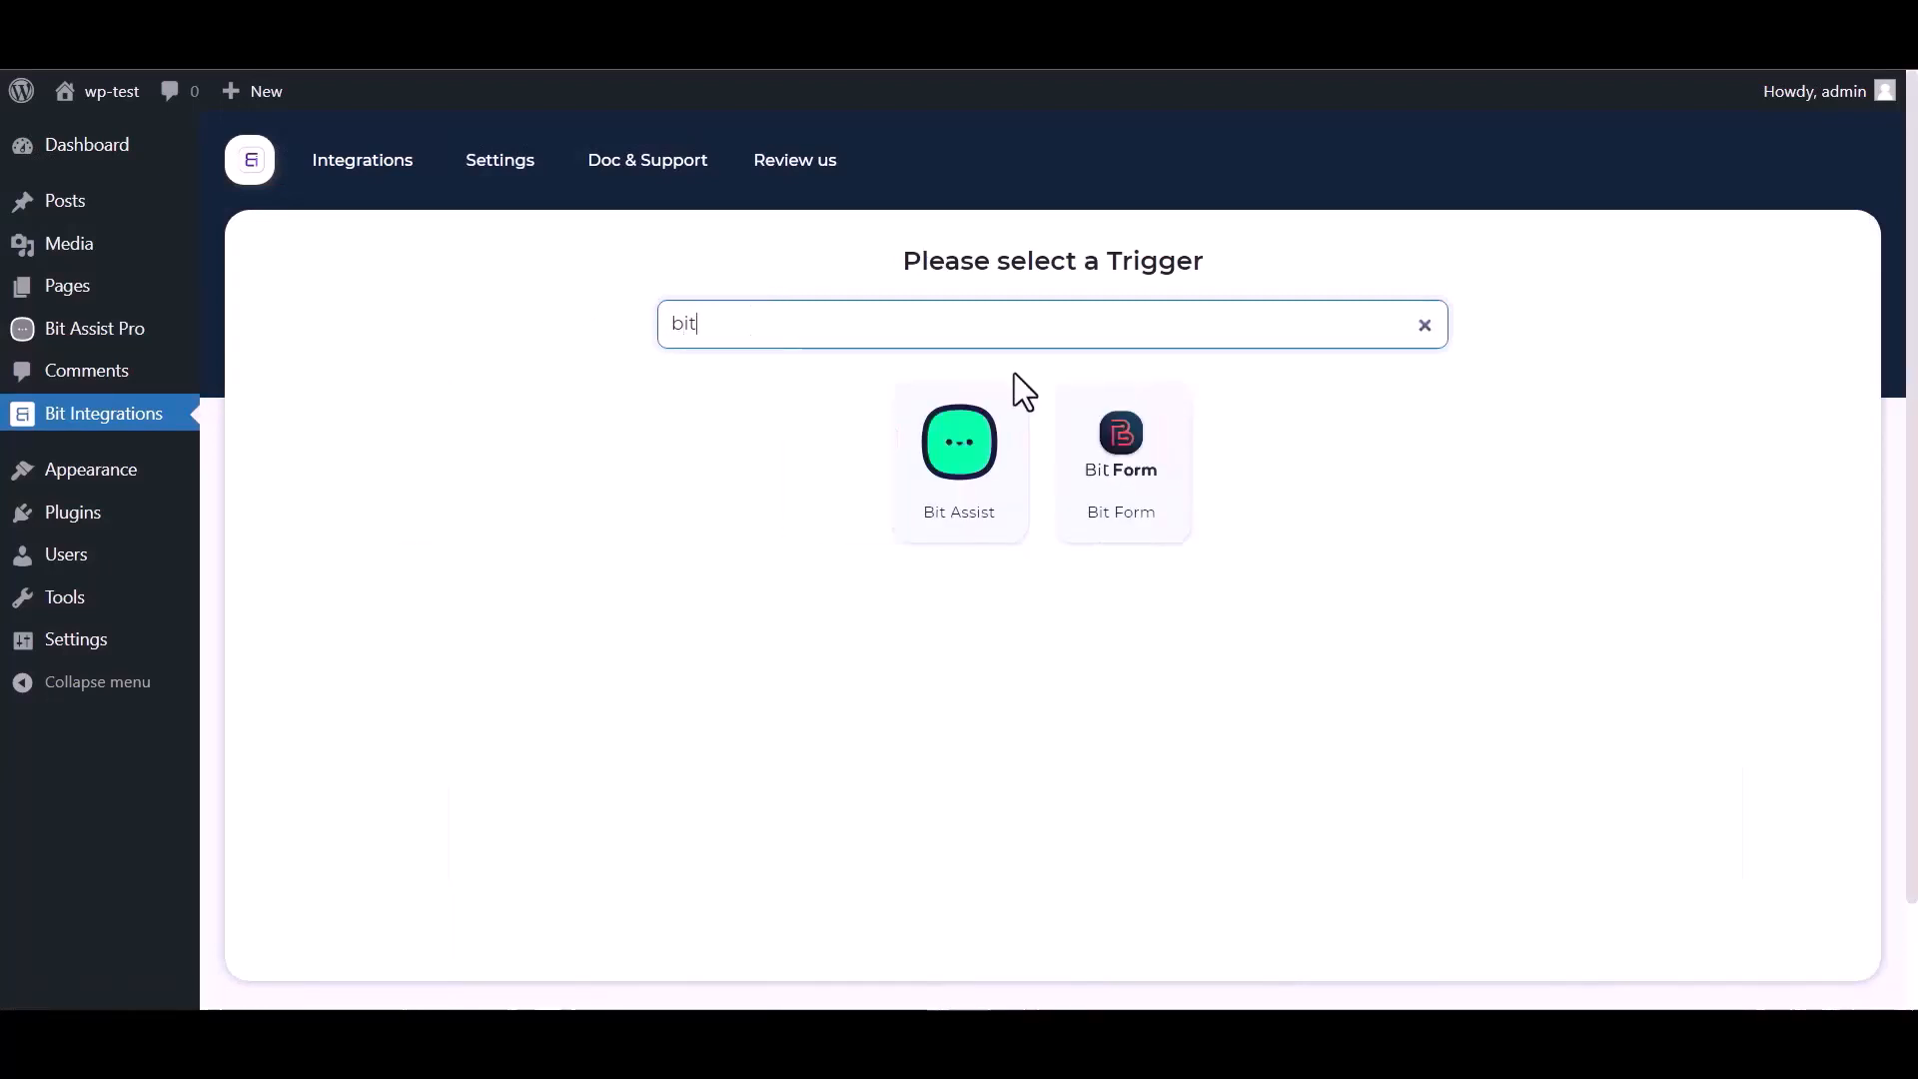
pyautogui.click(933, 492)
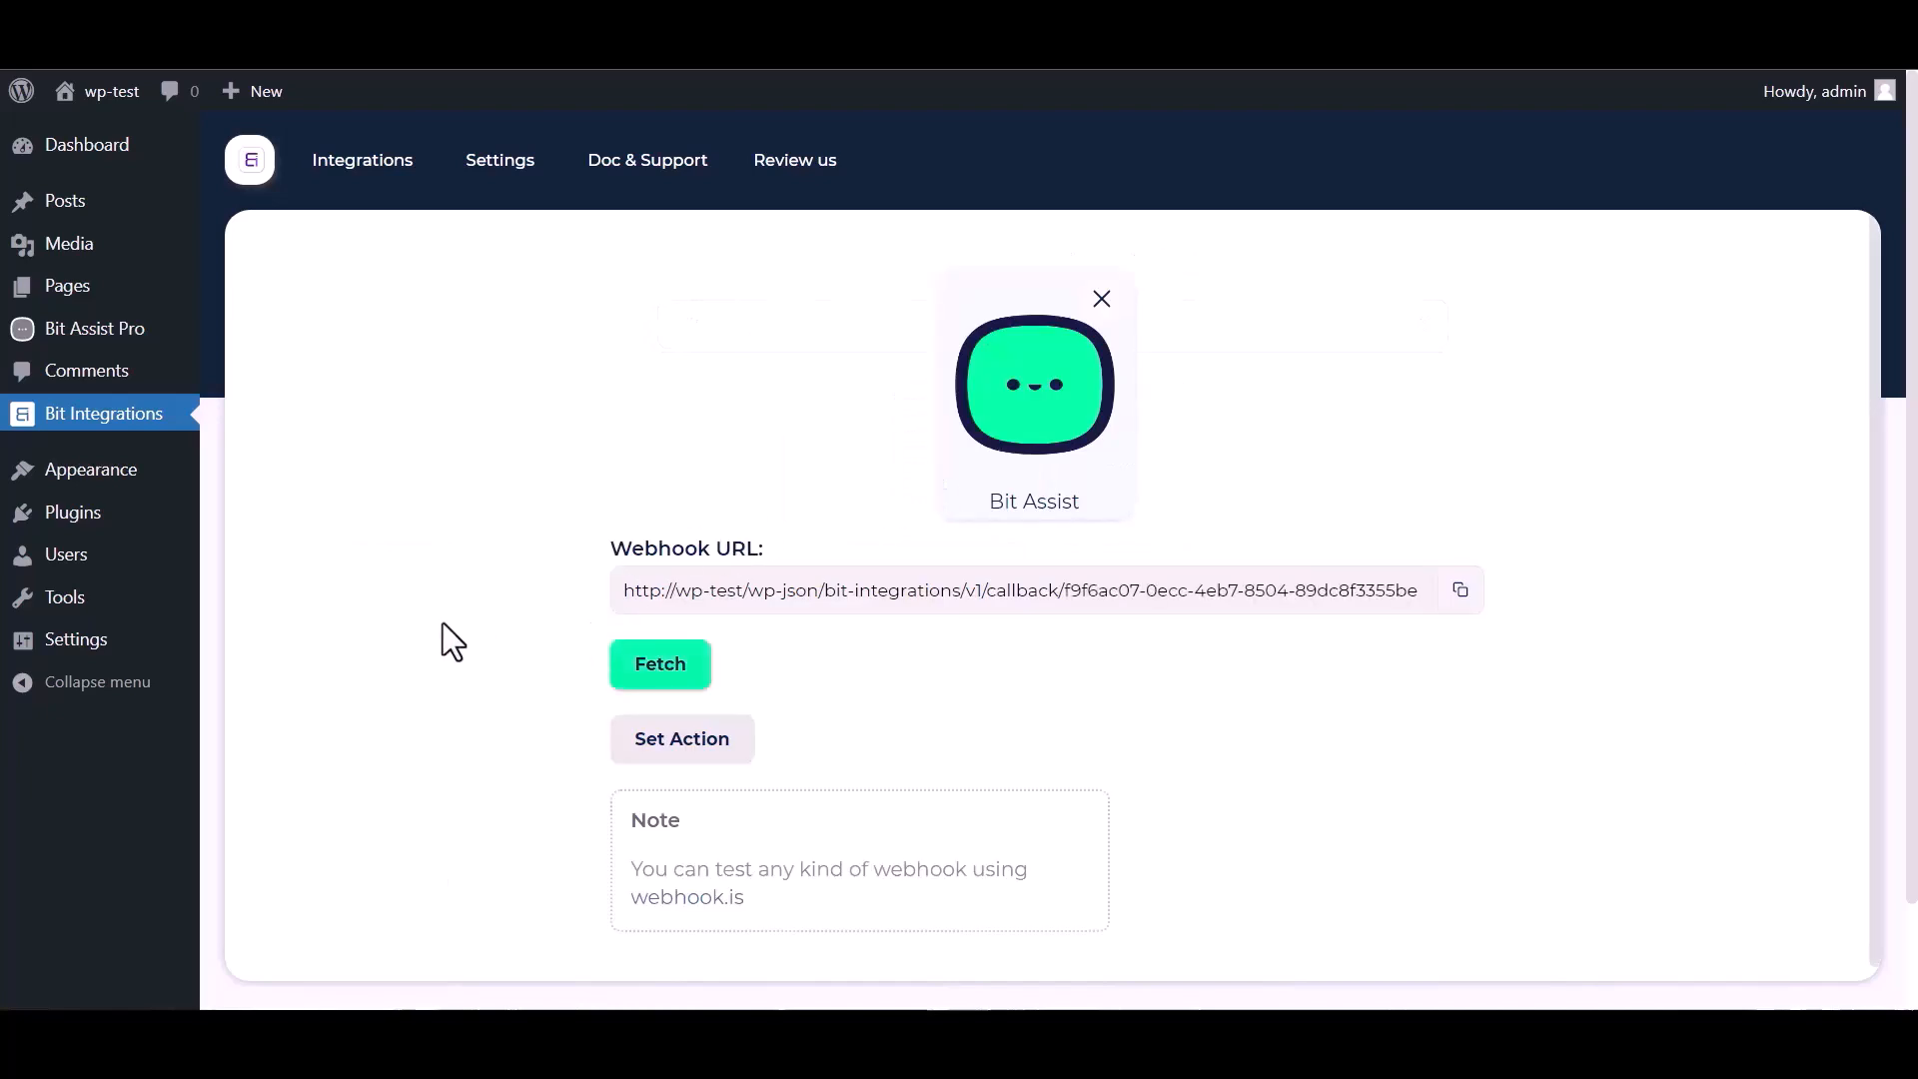
pyautogui.click(1460, 591)
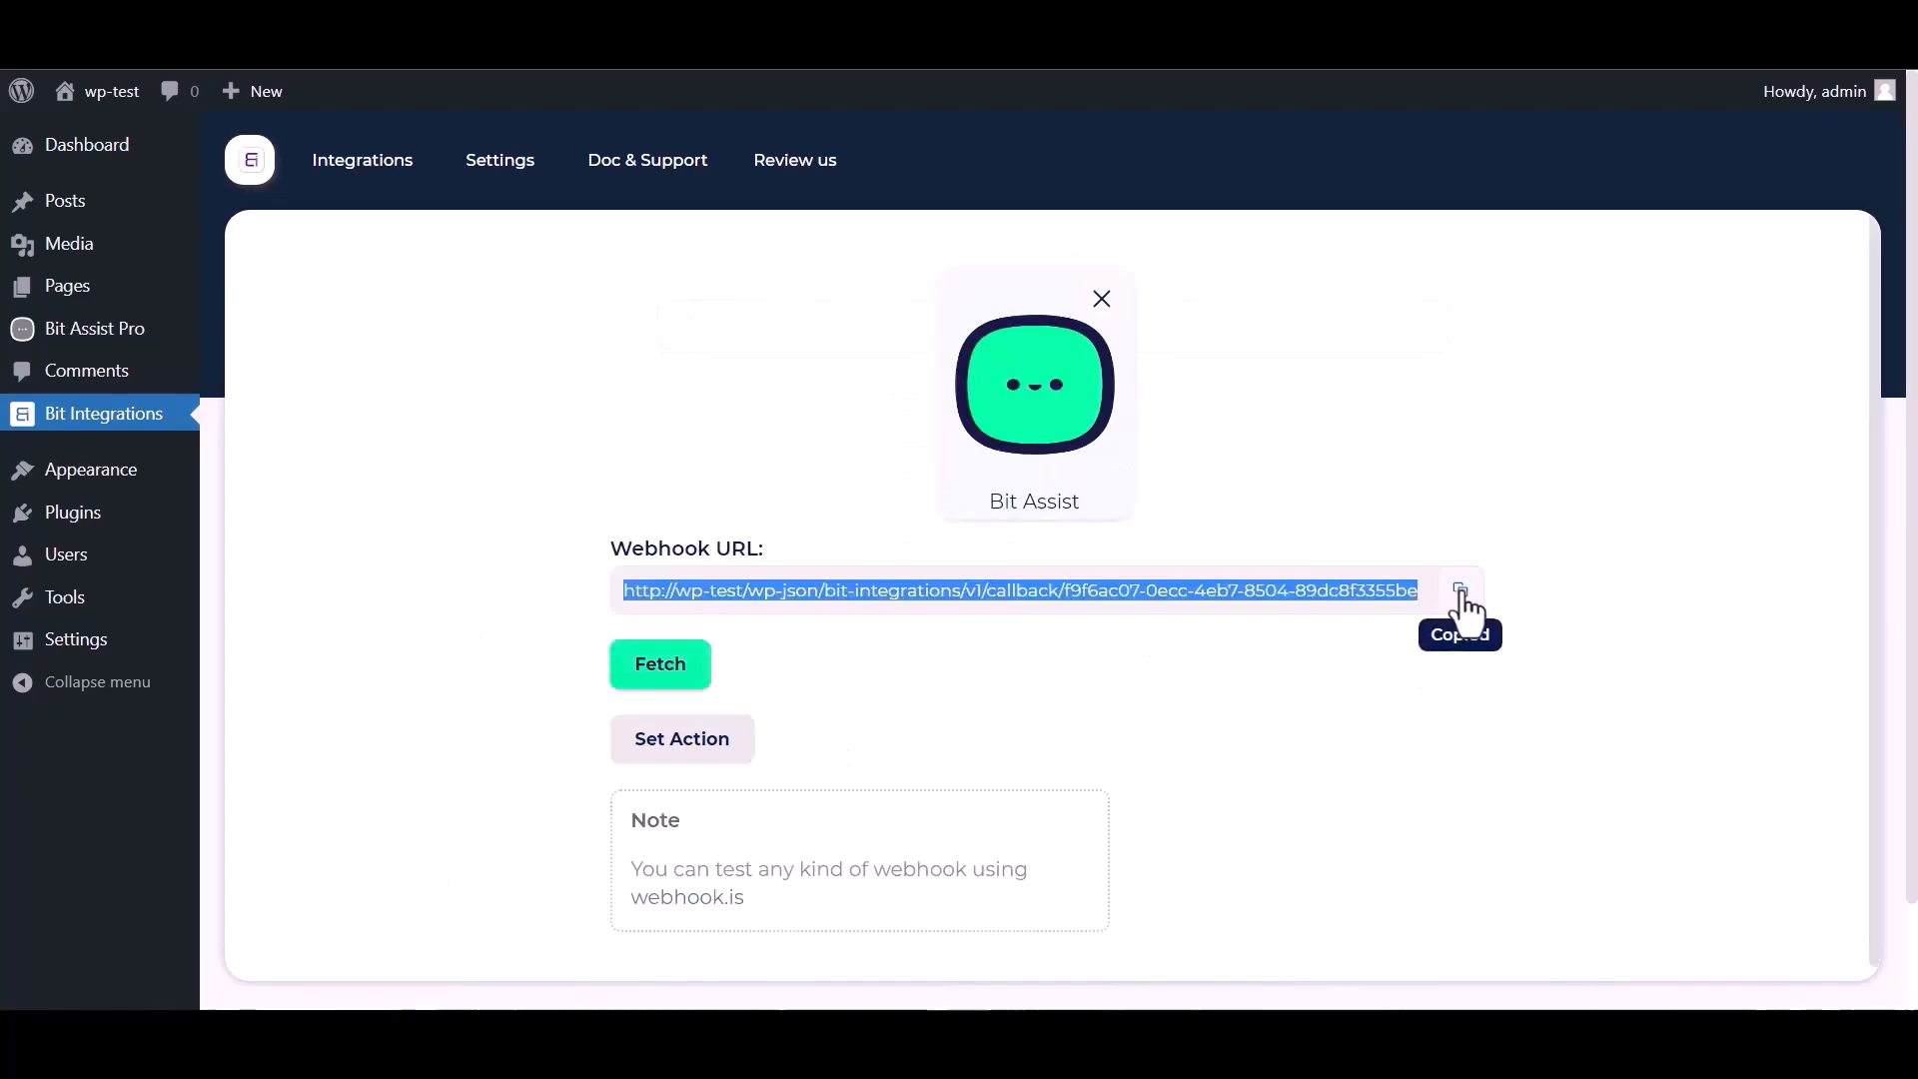
pyautogui.click(663, 674)
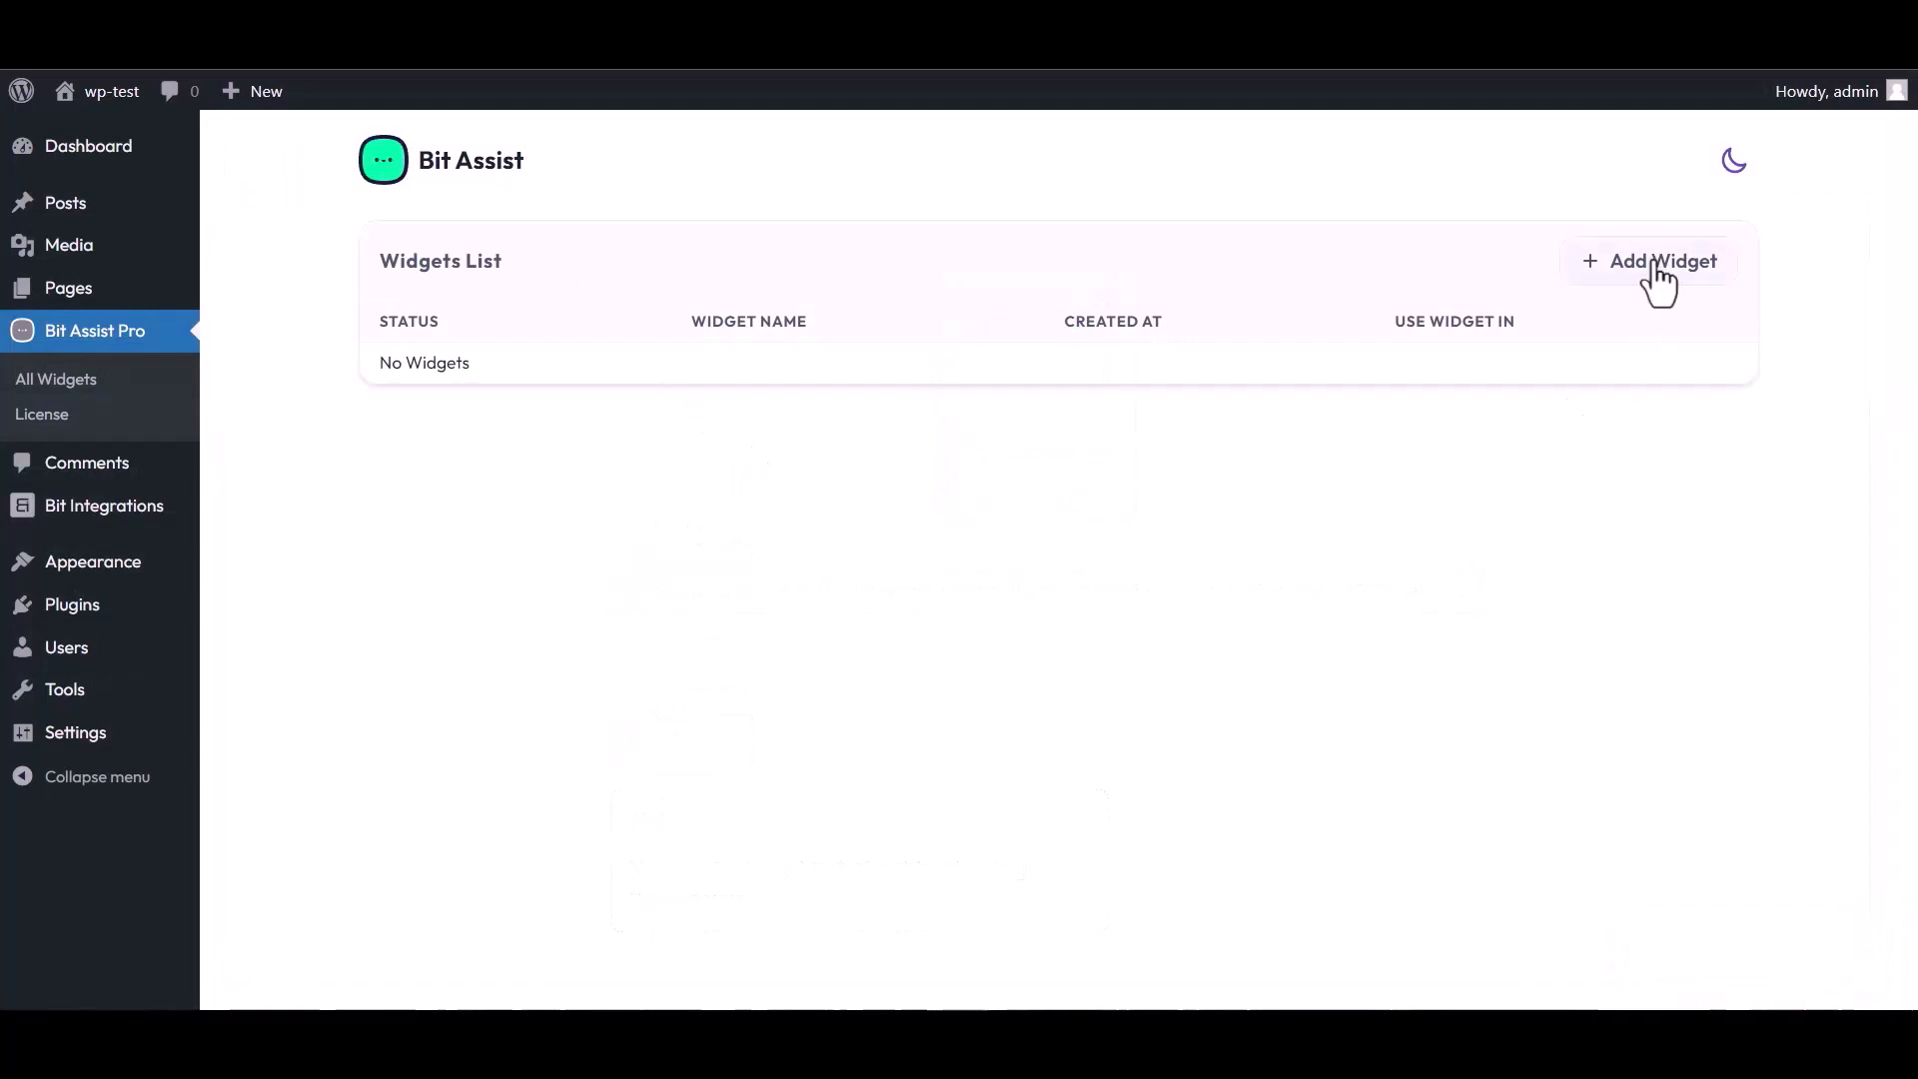
# - Create a Bit Assist widget named 'Bit Integrations' and open it in the editor
pyautogui.click(1656, 267)
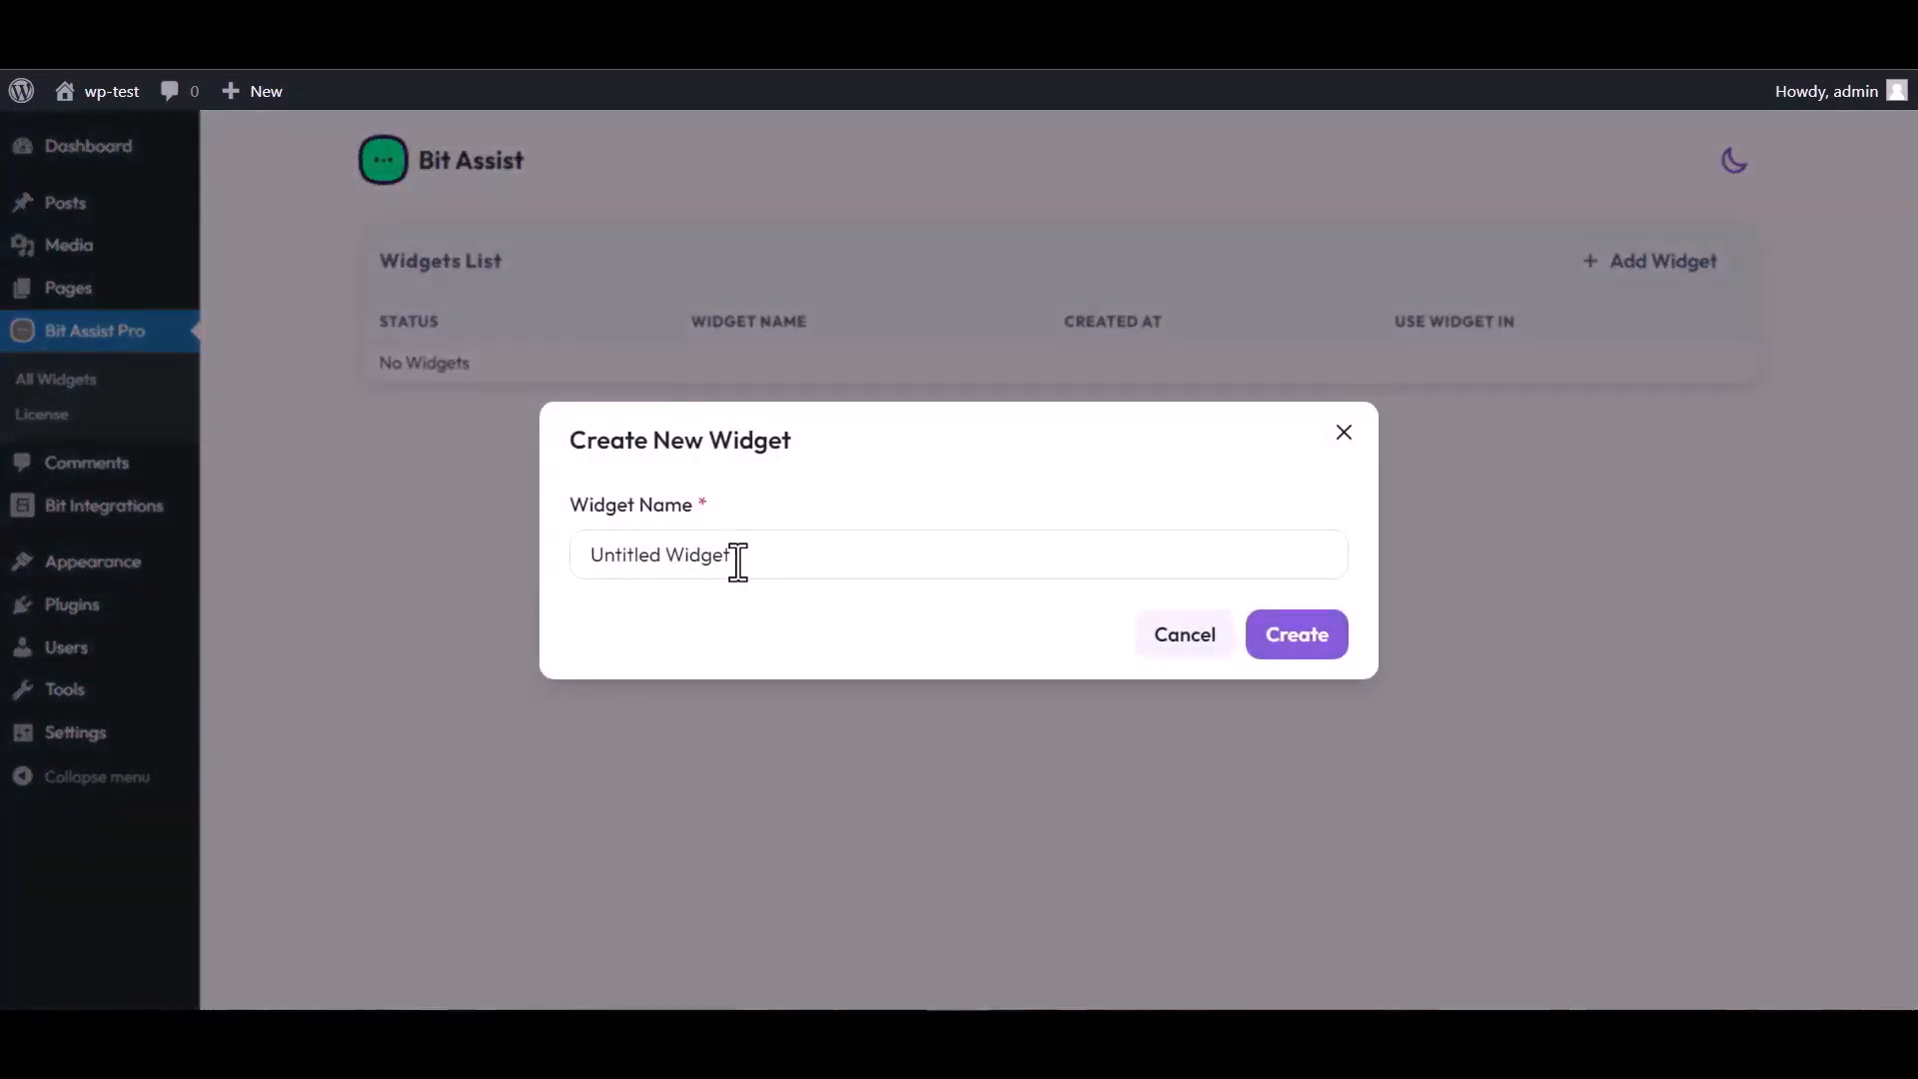
pyautogui.tripleClick(742, 555)
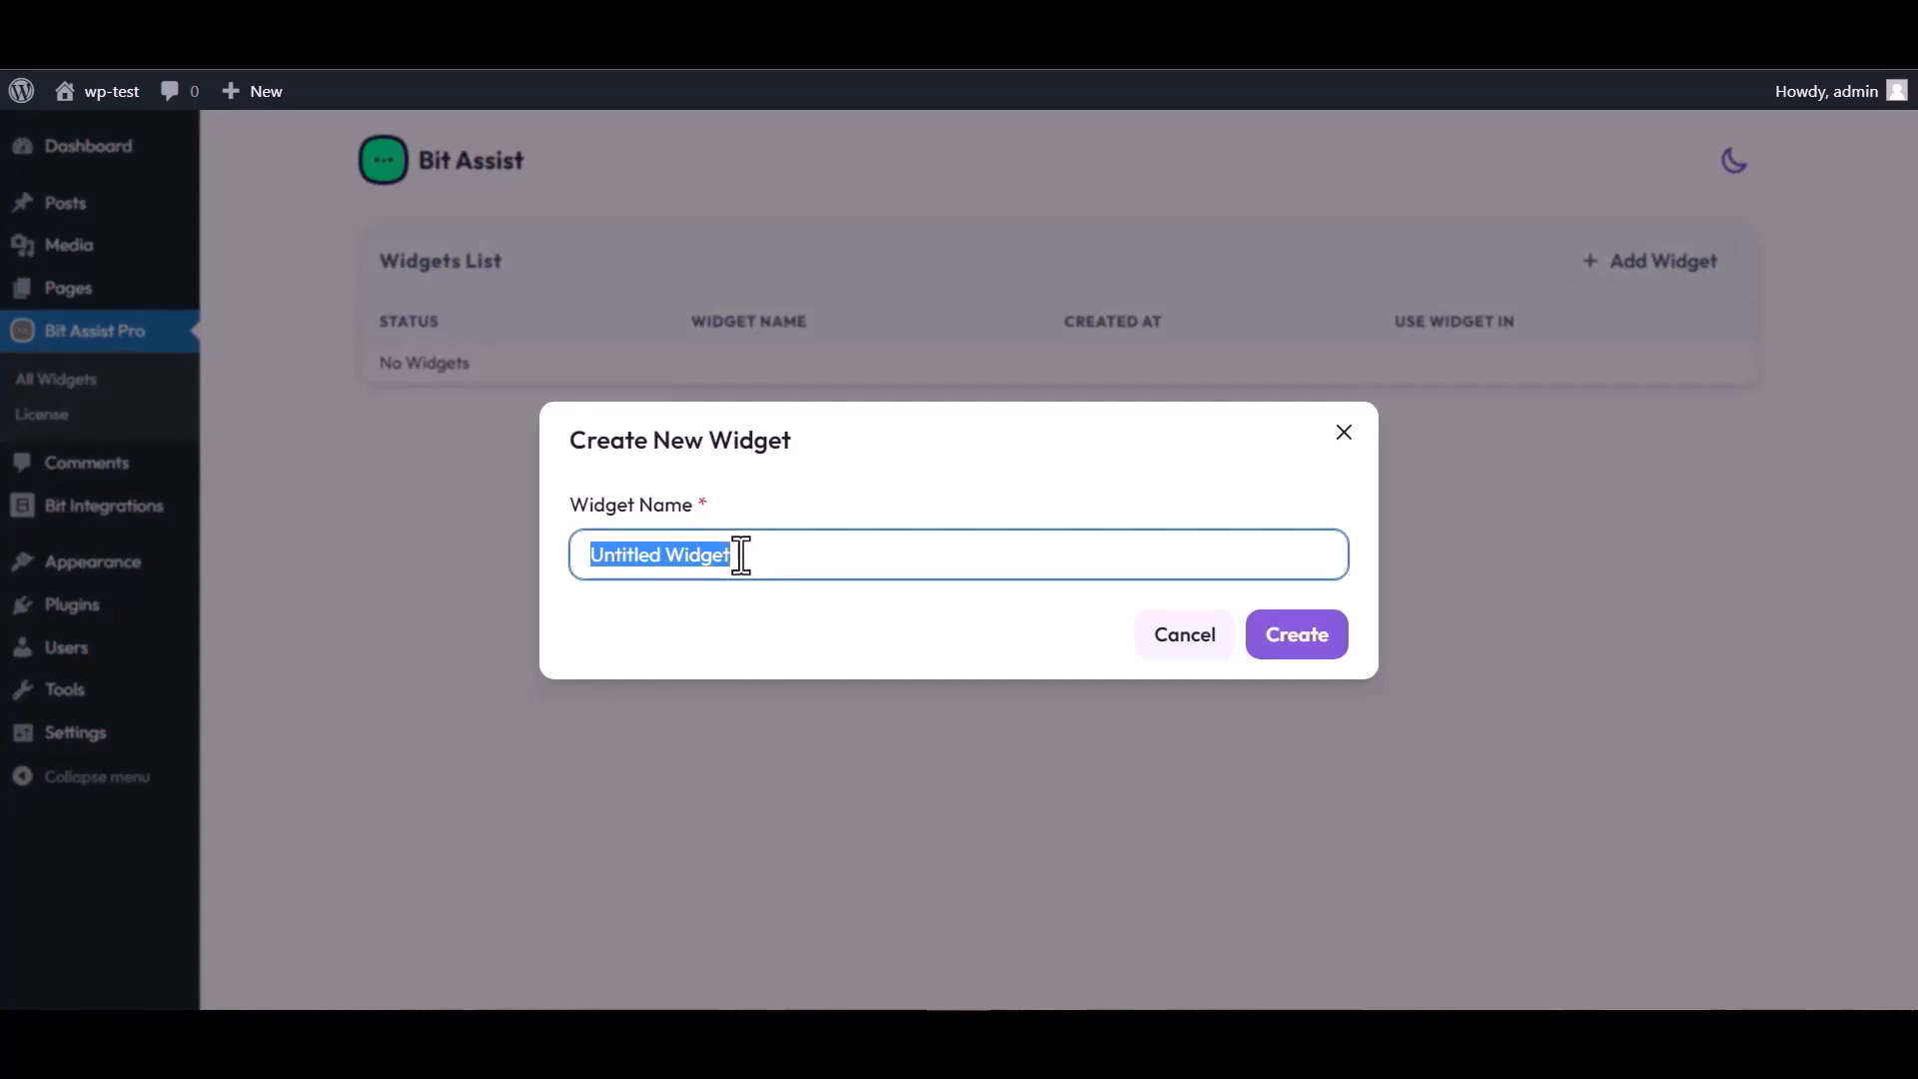
pyautogui.write('Bit Integrations')
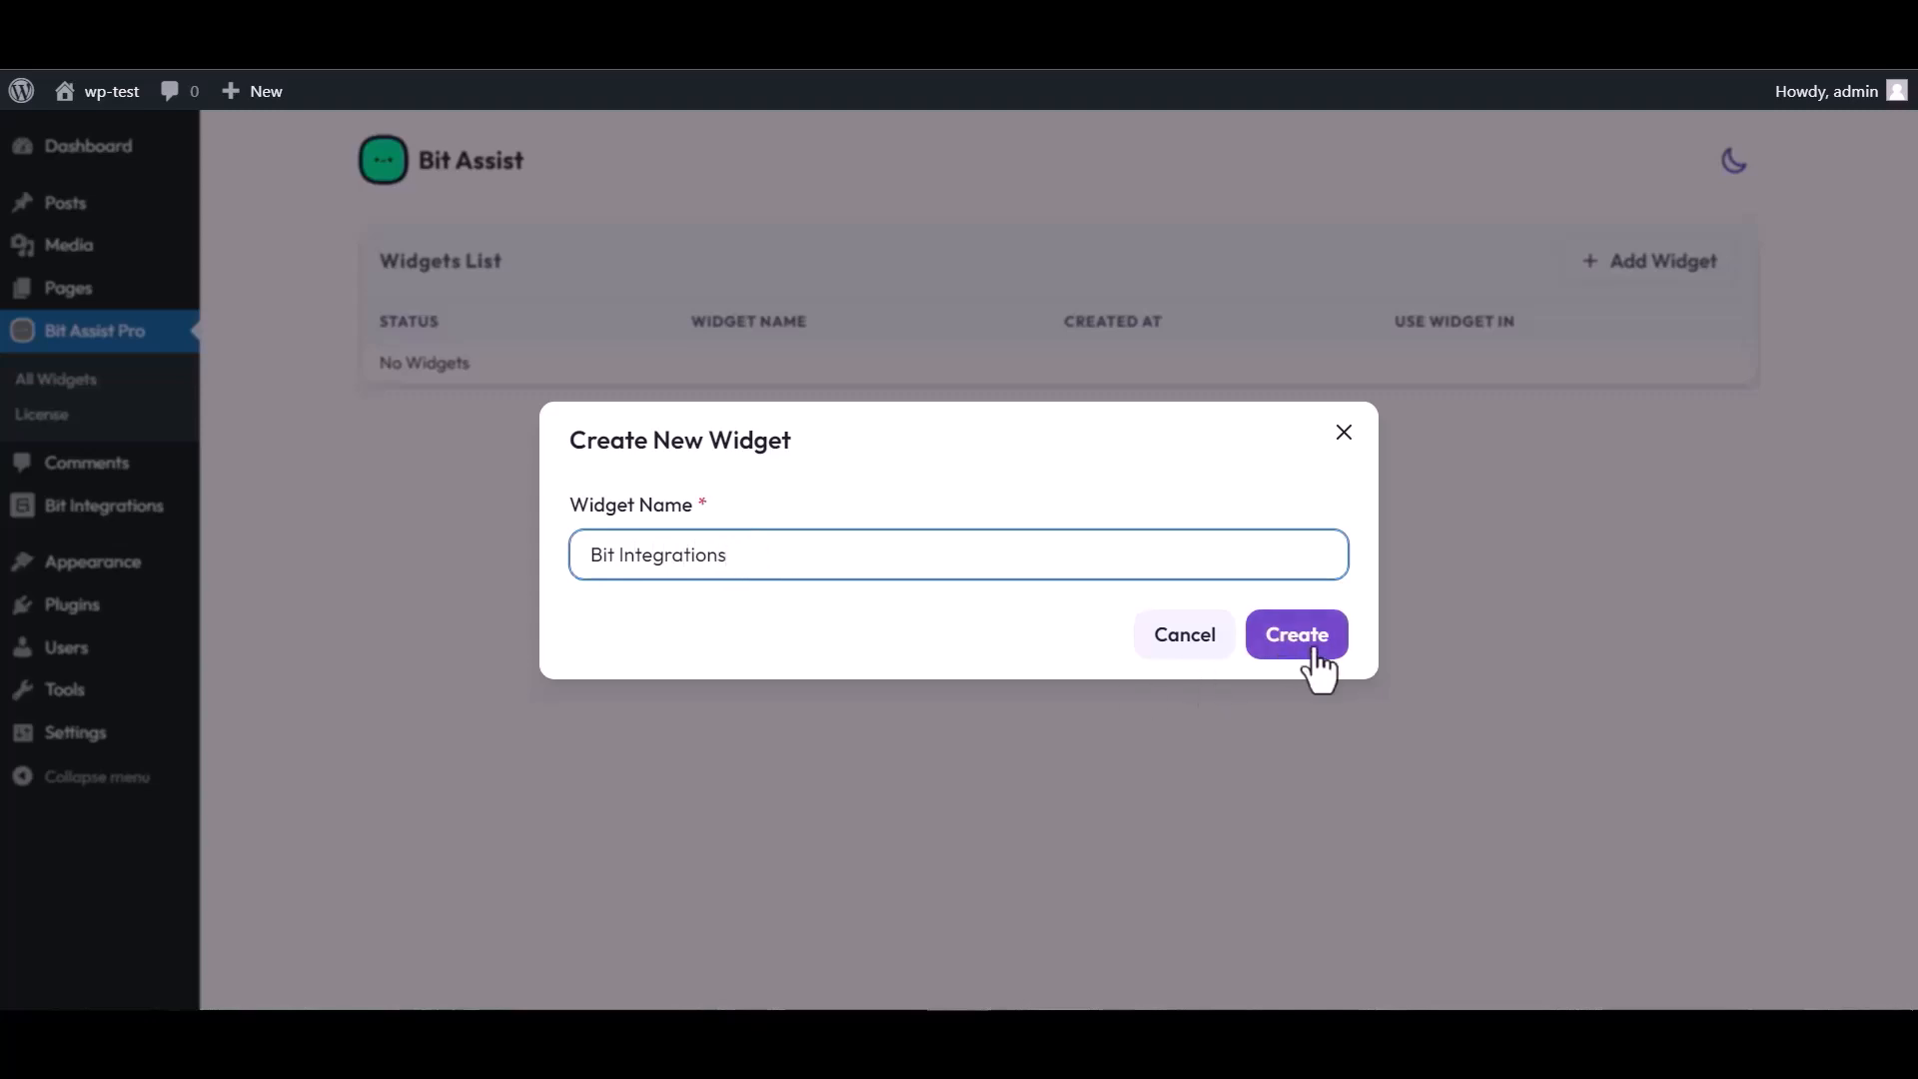
pyautogui.click(1315, 651)
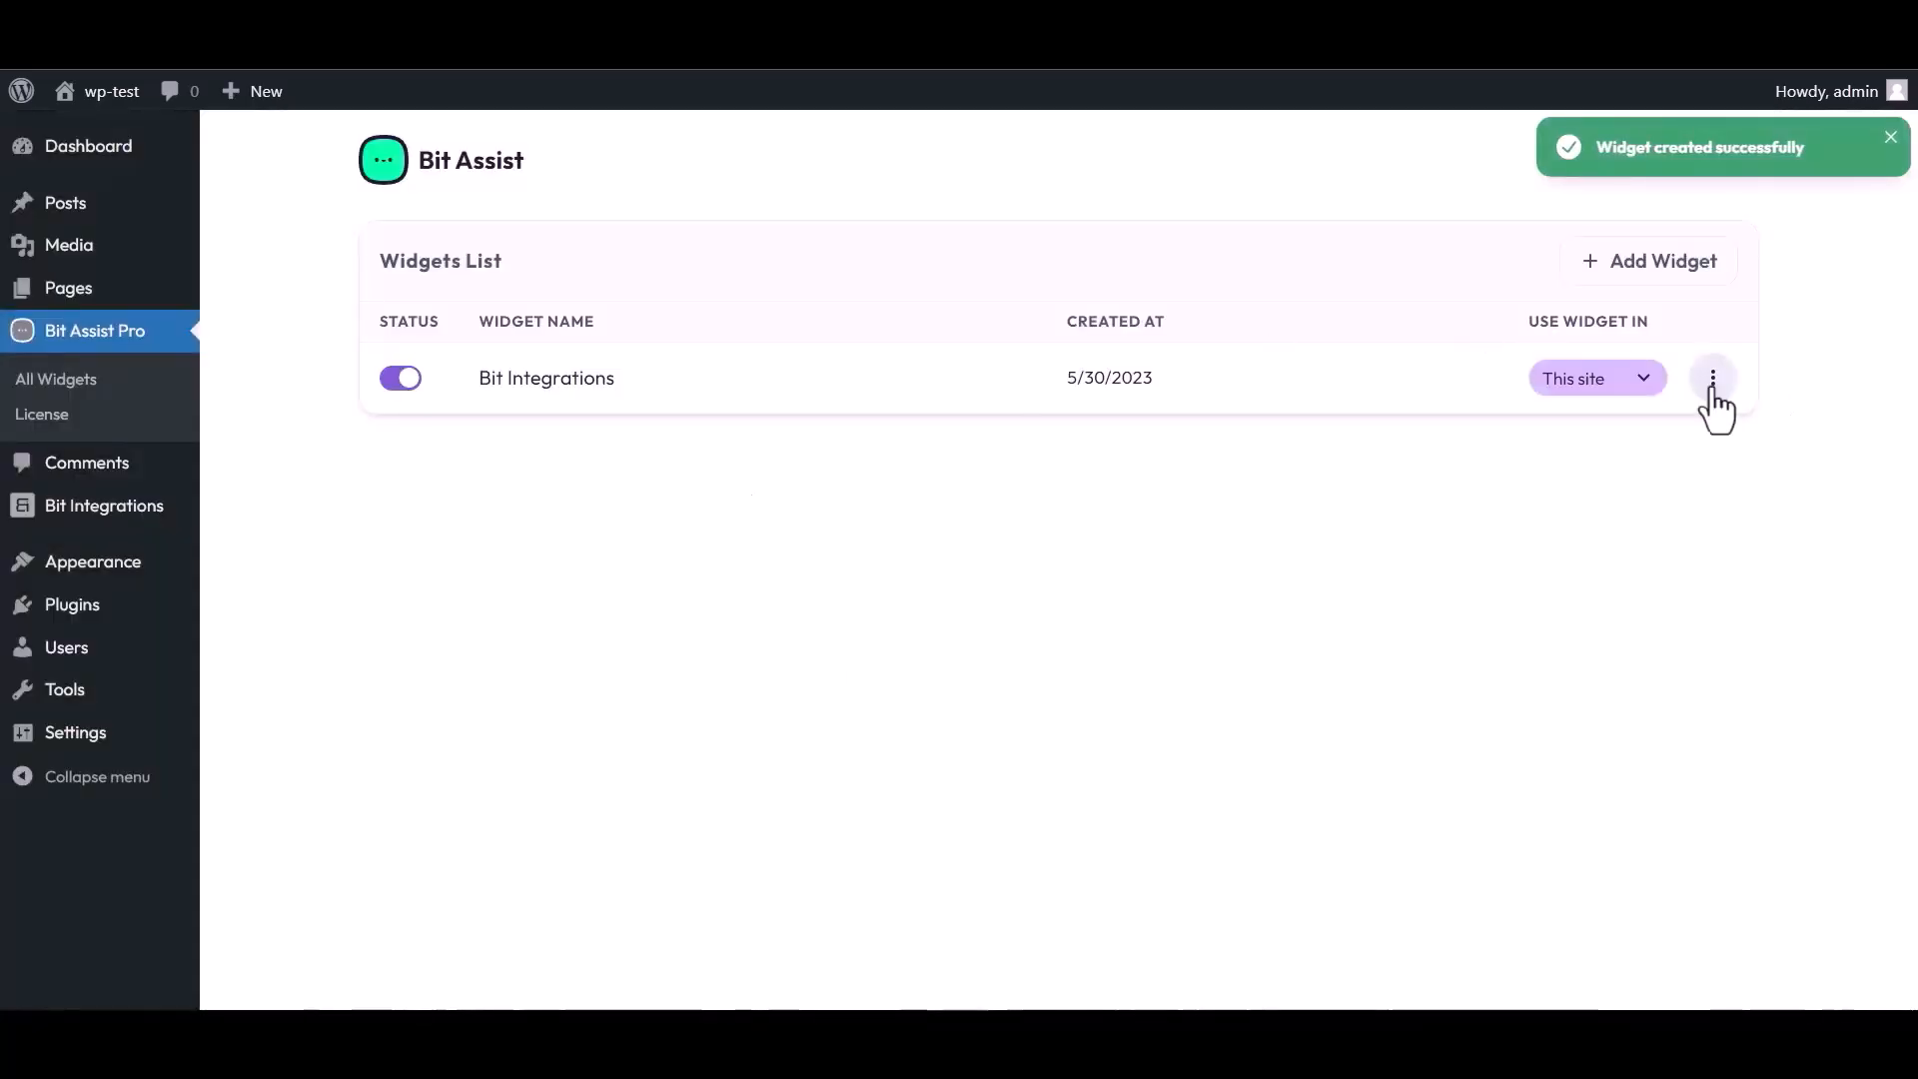
pyautogui.click(1712, 380)
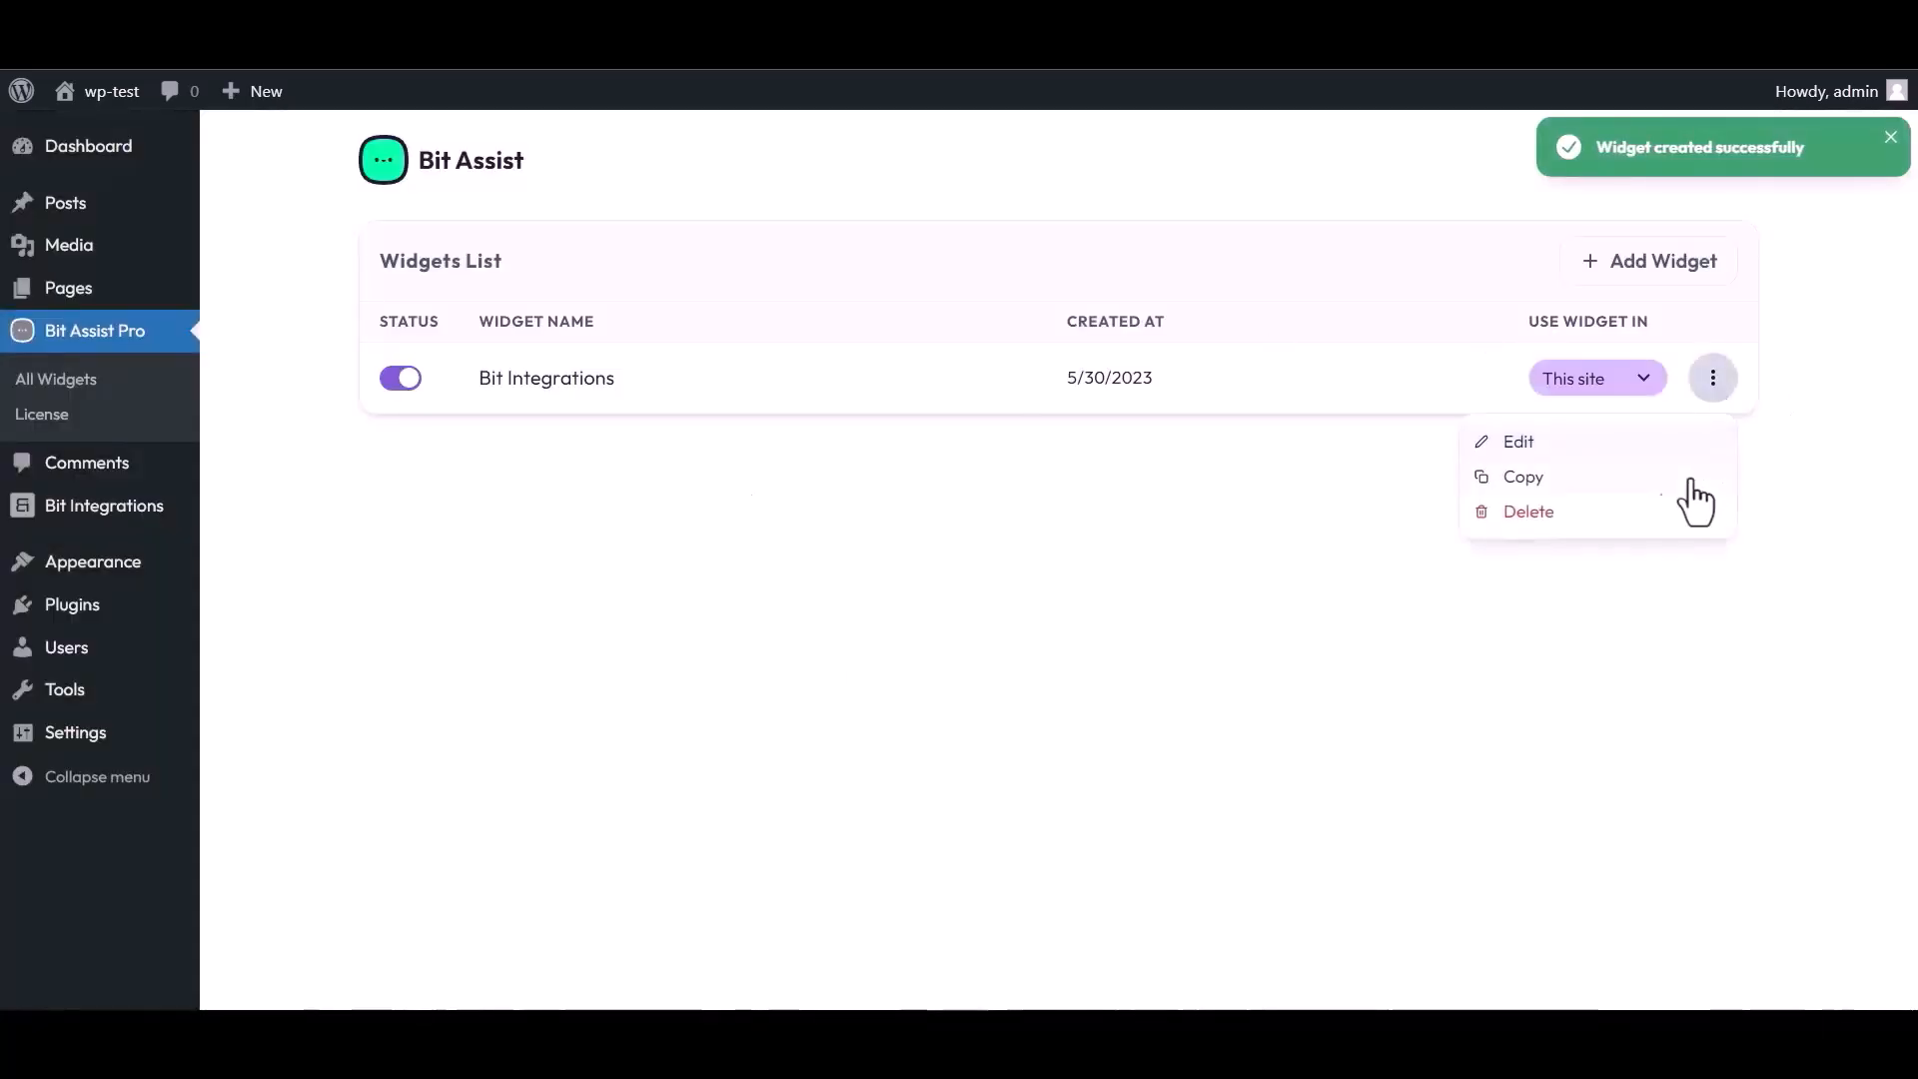
pyautogui.click(1517, 439)
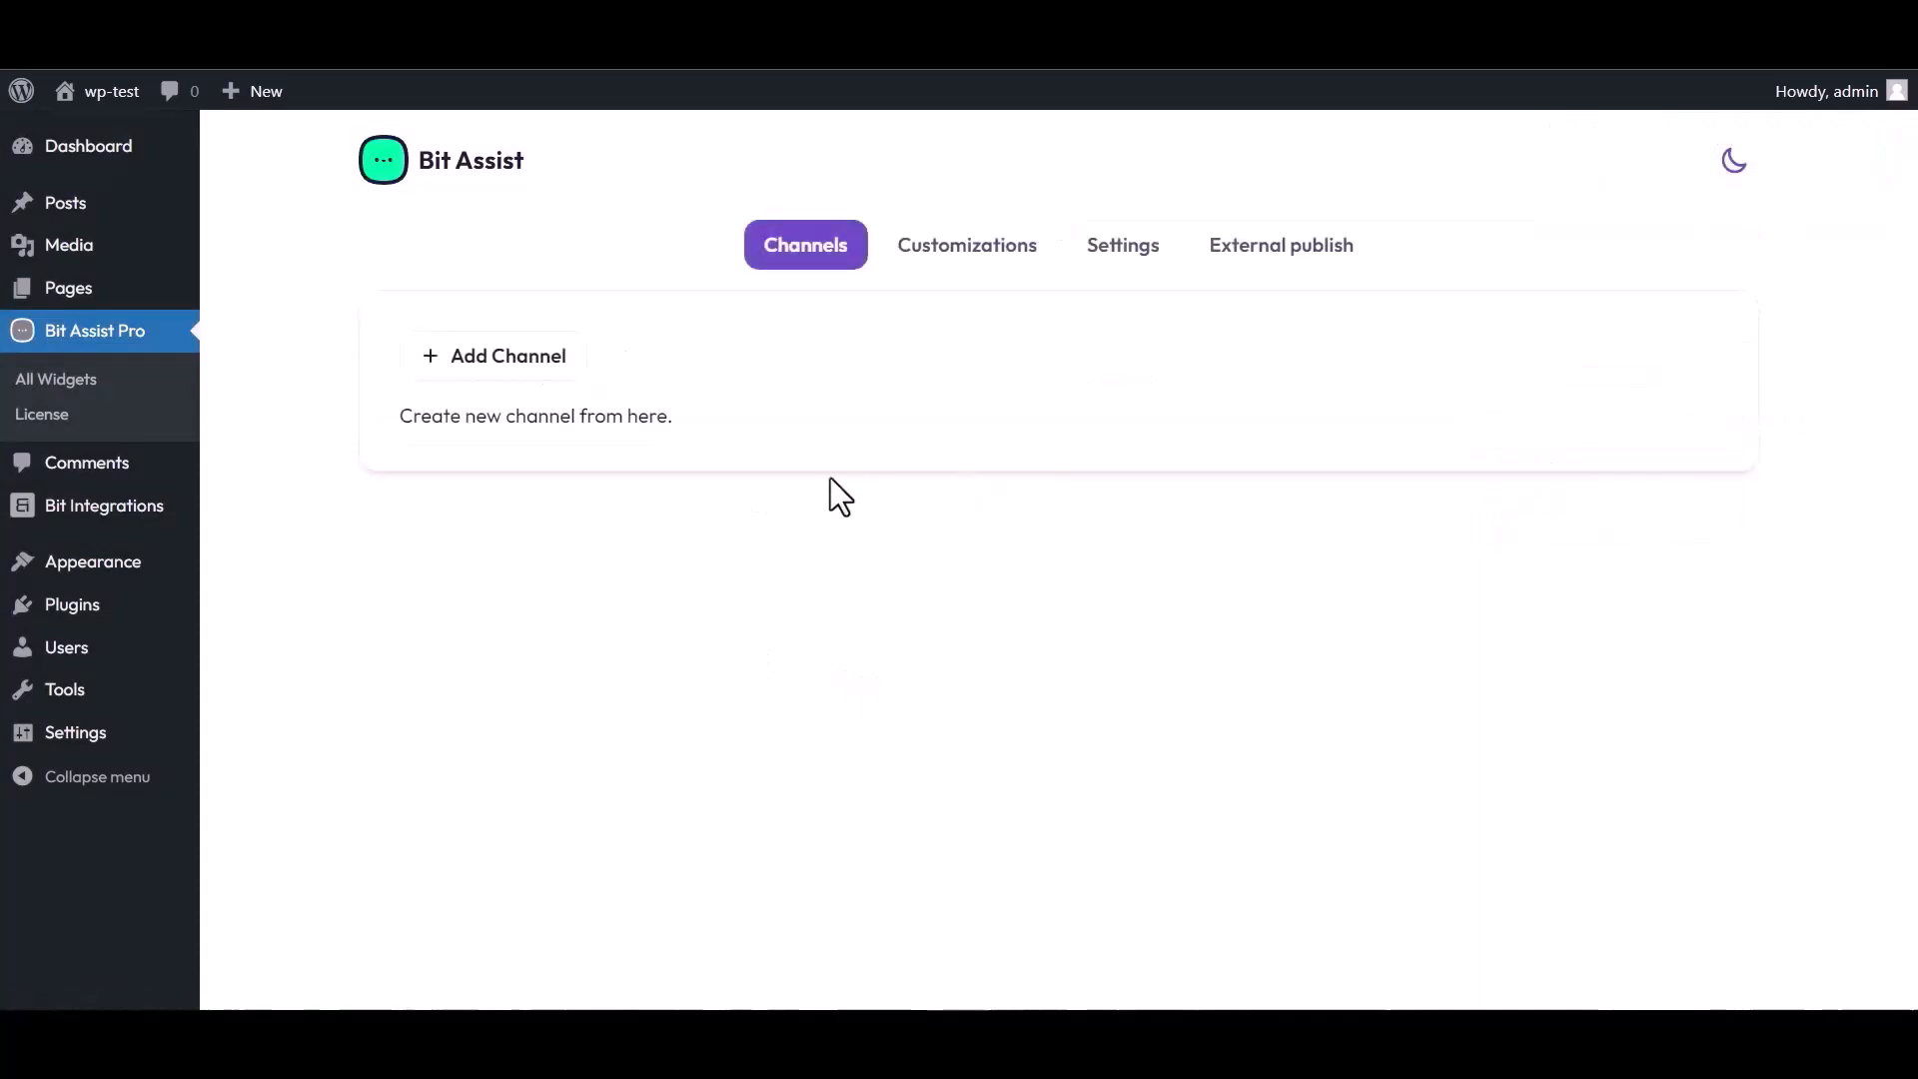
# - Add a Custom Form channel titled 'Bit Integrations' to the widget
pyautogui.click(520, 357)
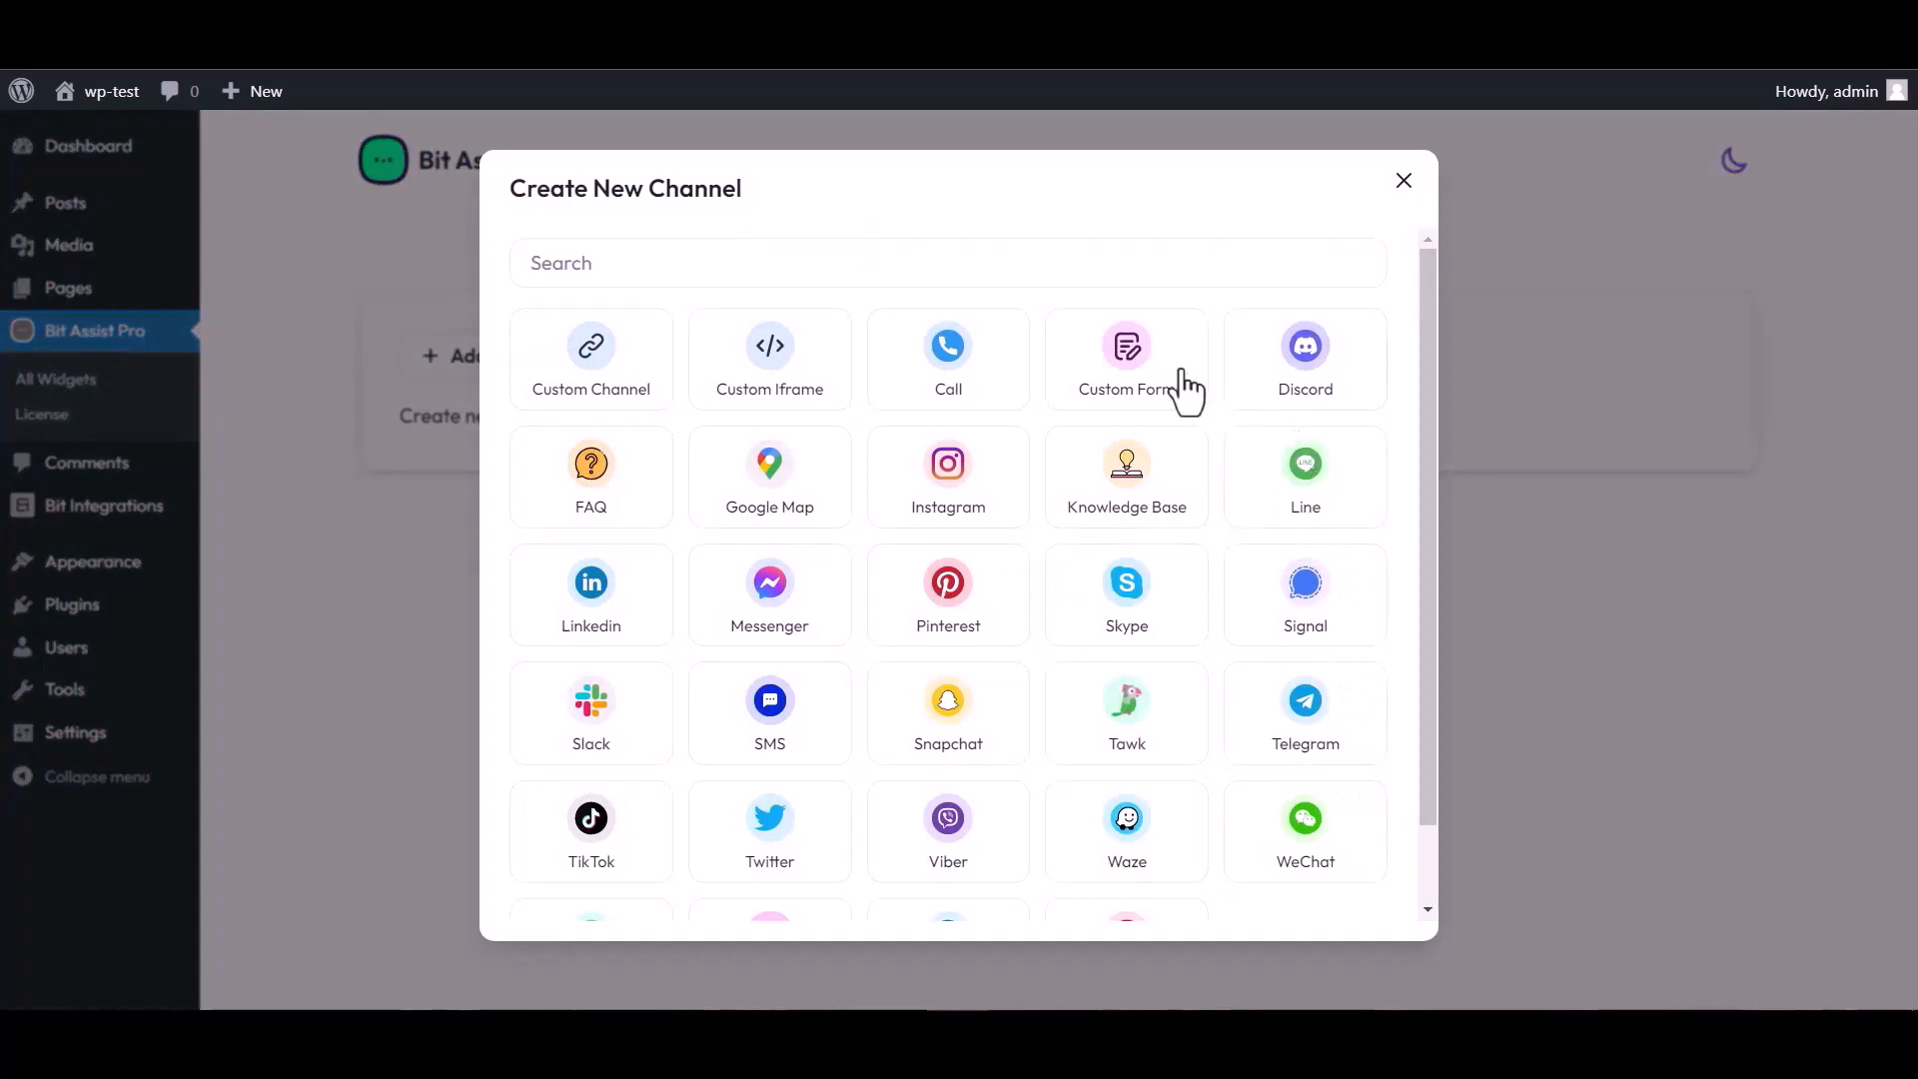
pyautogui.click(1132, 380)
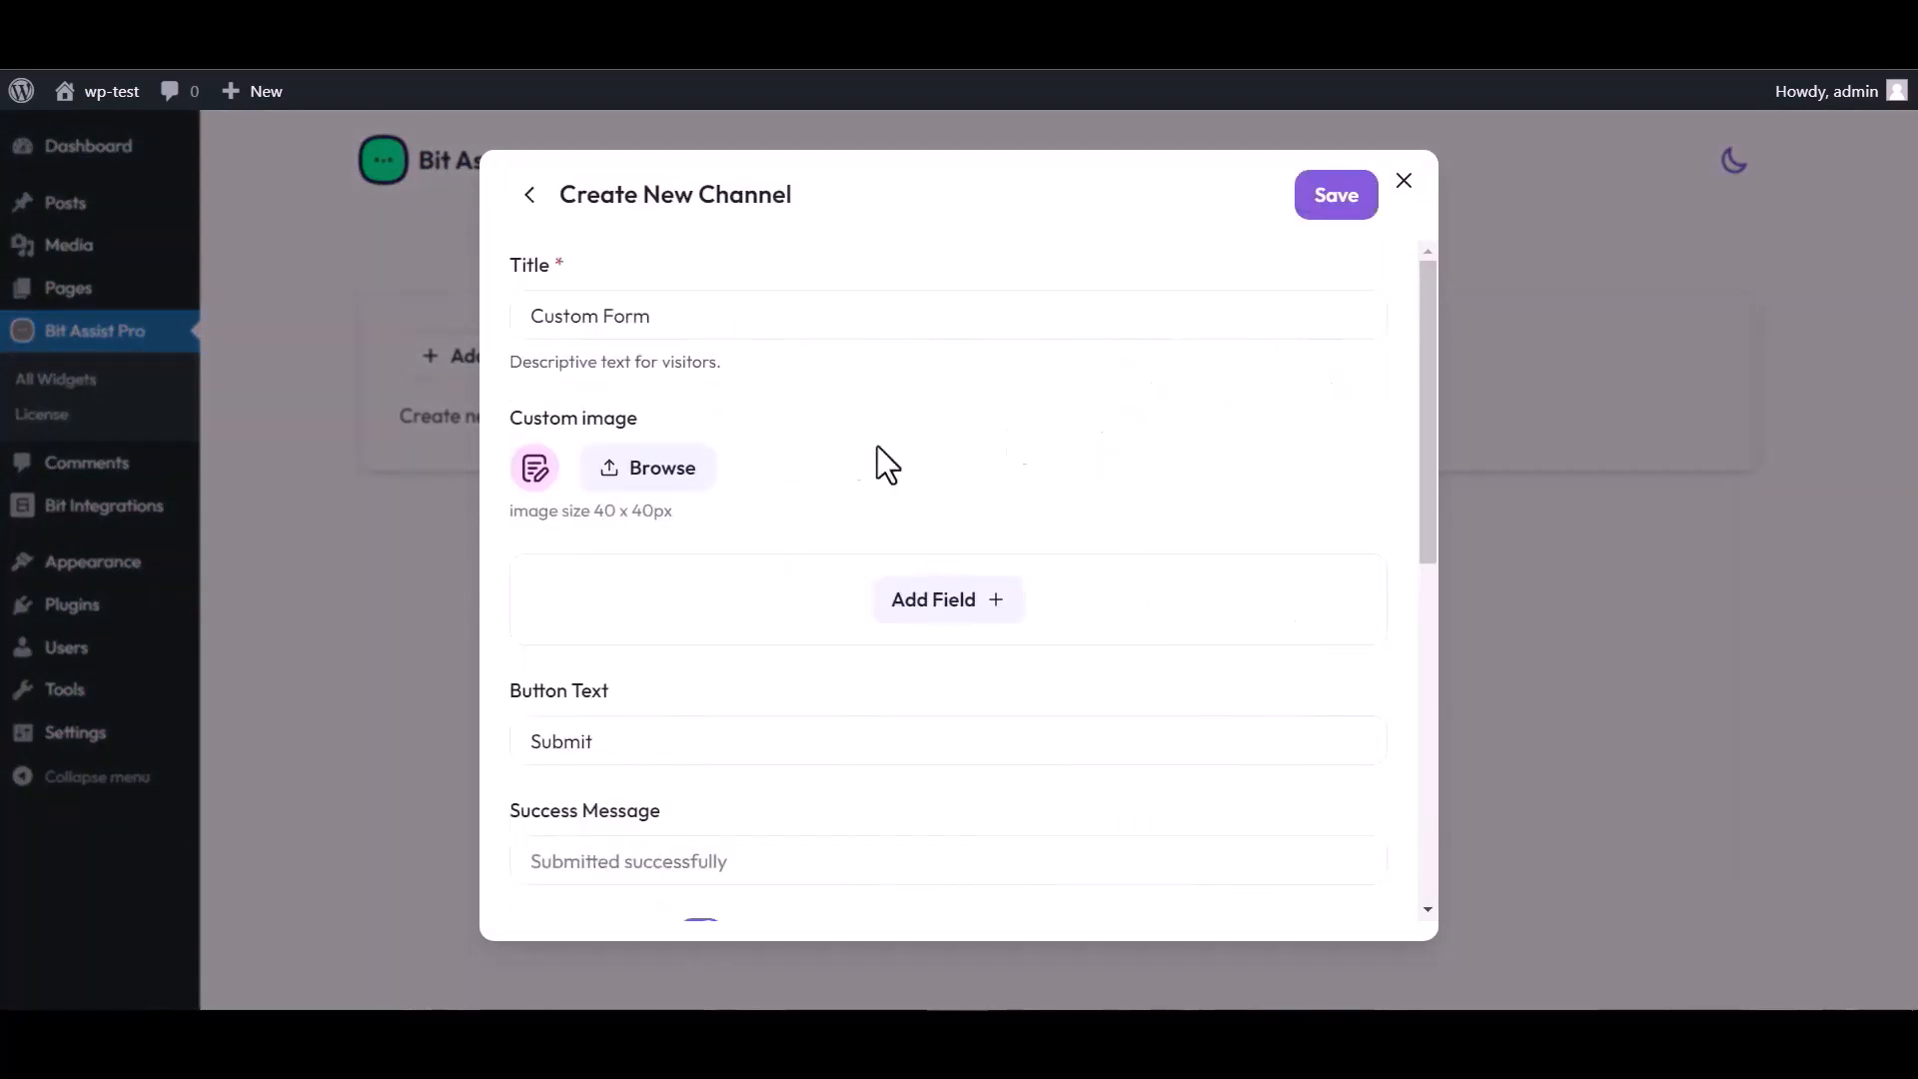
pyautogui.tripleClick(672, 313)
pyautogui.write('Bit Integrations')
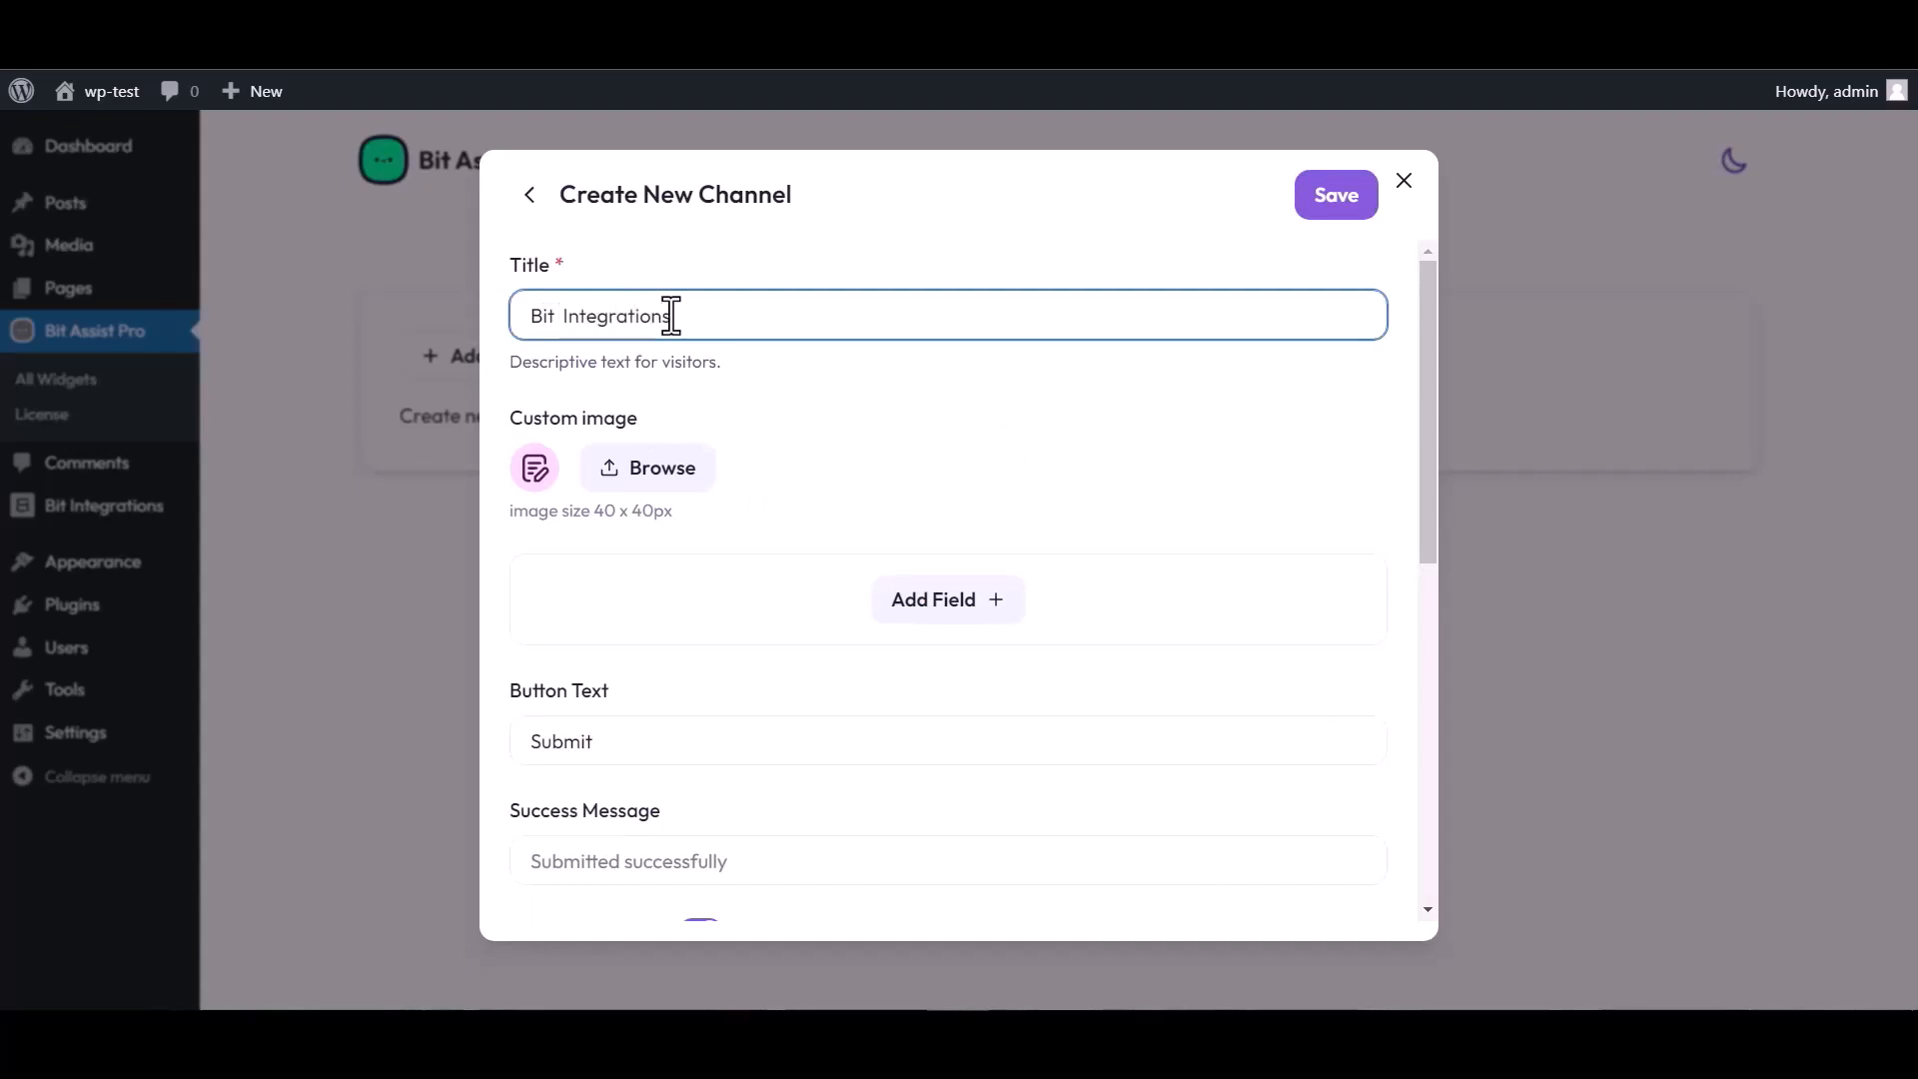
# - Add Text, Email and Number fields to the form
pyautogui.click(948, 600)
pyautogui.click(822, 672)
pyautogui.click(942, 720)
pyautogui.click(944, 793)
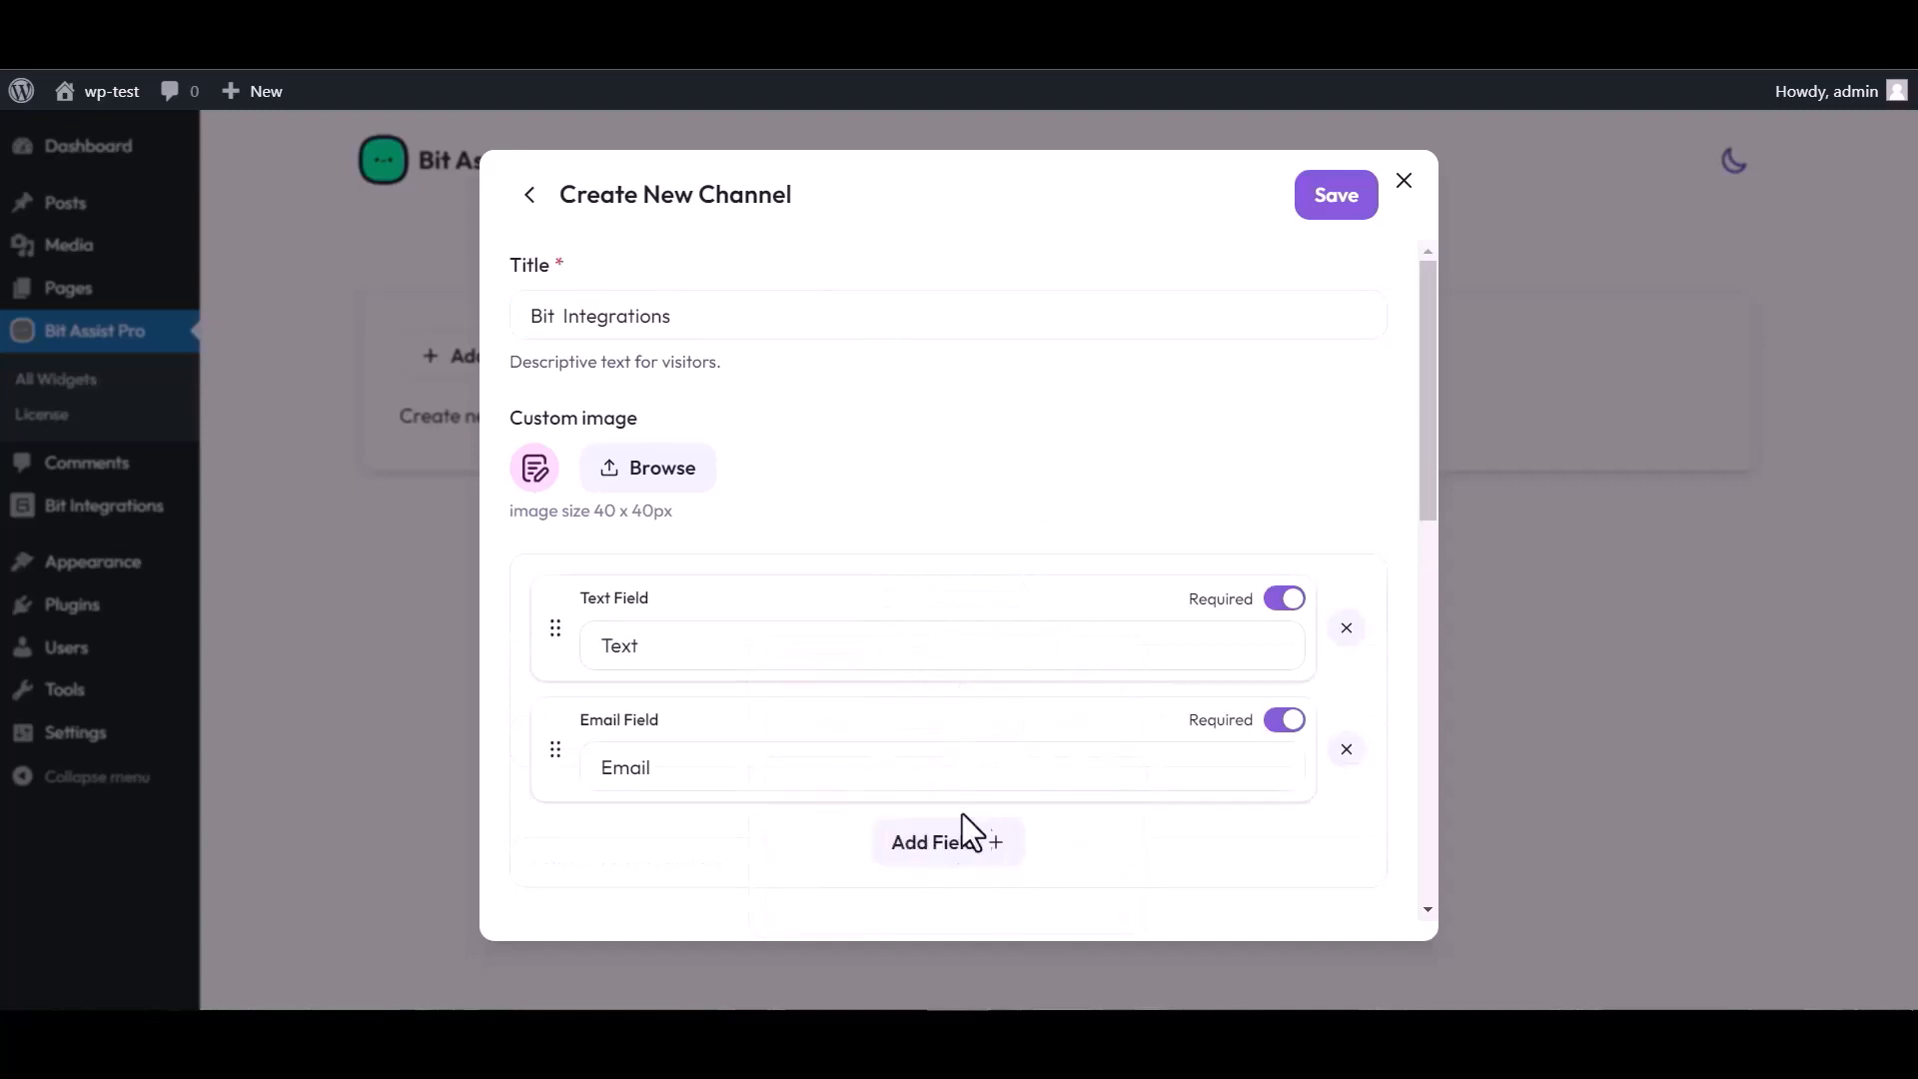
pyautogui.click(969, 839)
pyautogui.click(1069, 663)
pyautogui.scroll(-4, 868, 527)
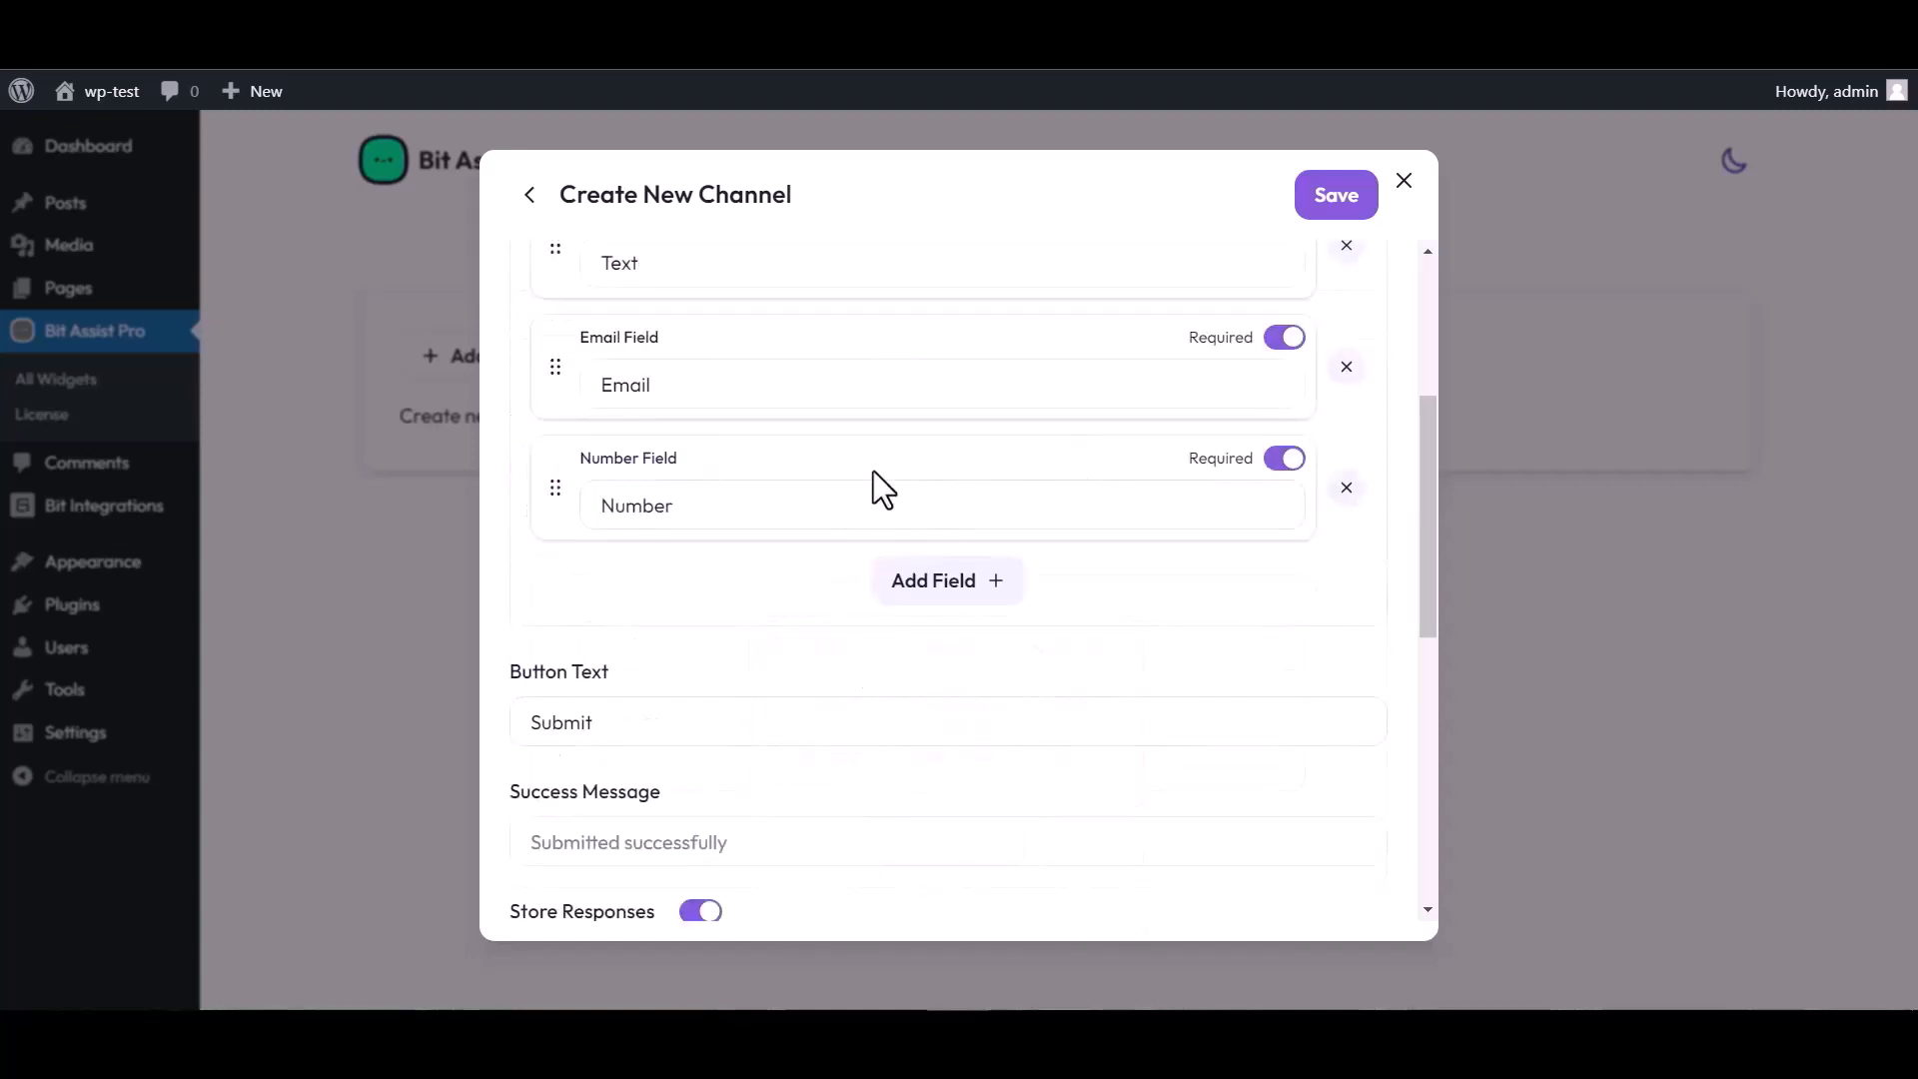
pyautogui.scroll(4, 874, 471)
# - Rename the text field to 'Name', paste the copied webhook URL, and save the channel
pyautogui.click(664, 638)
pyautogui.doubleClick(654, 641)
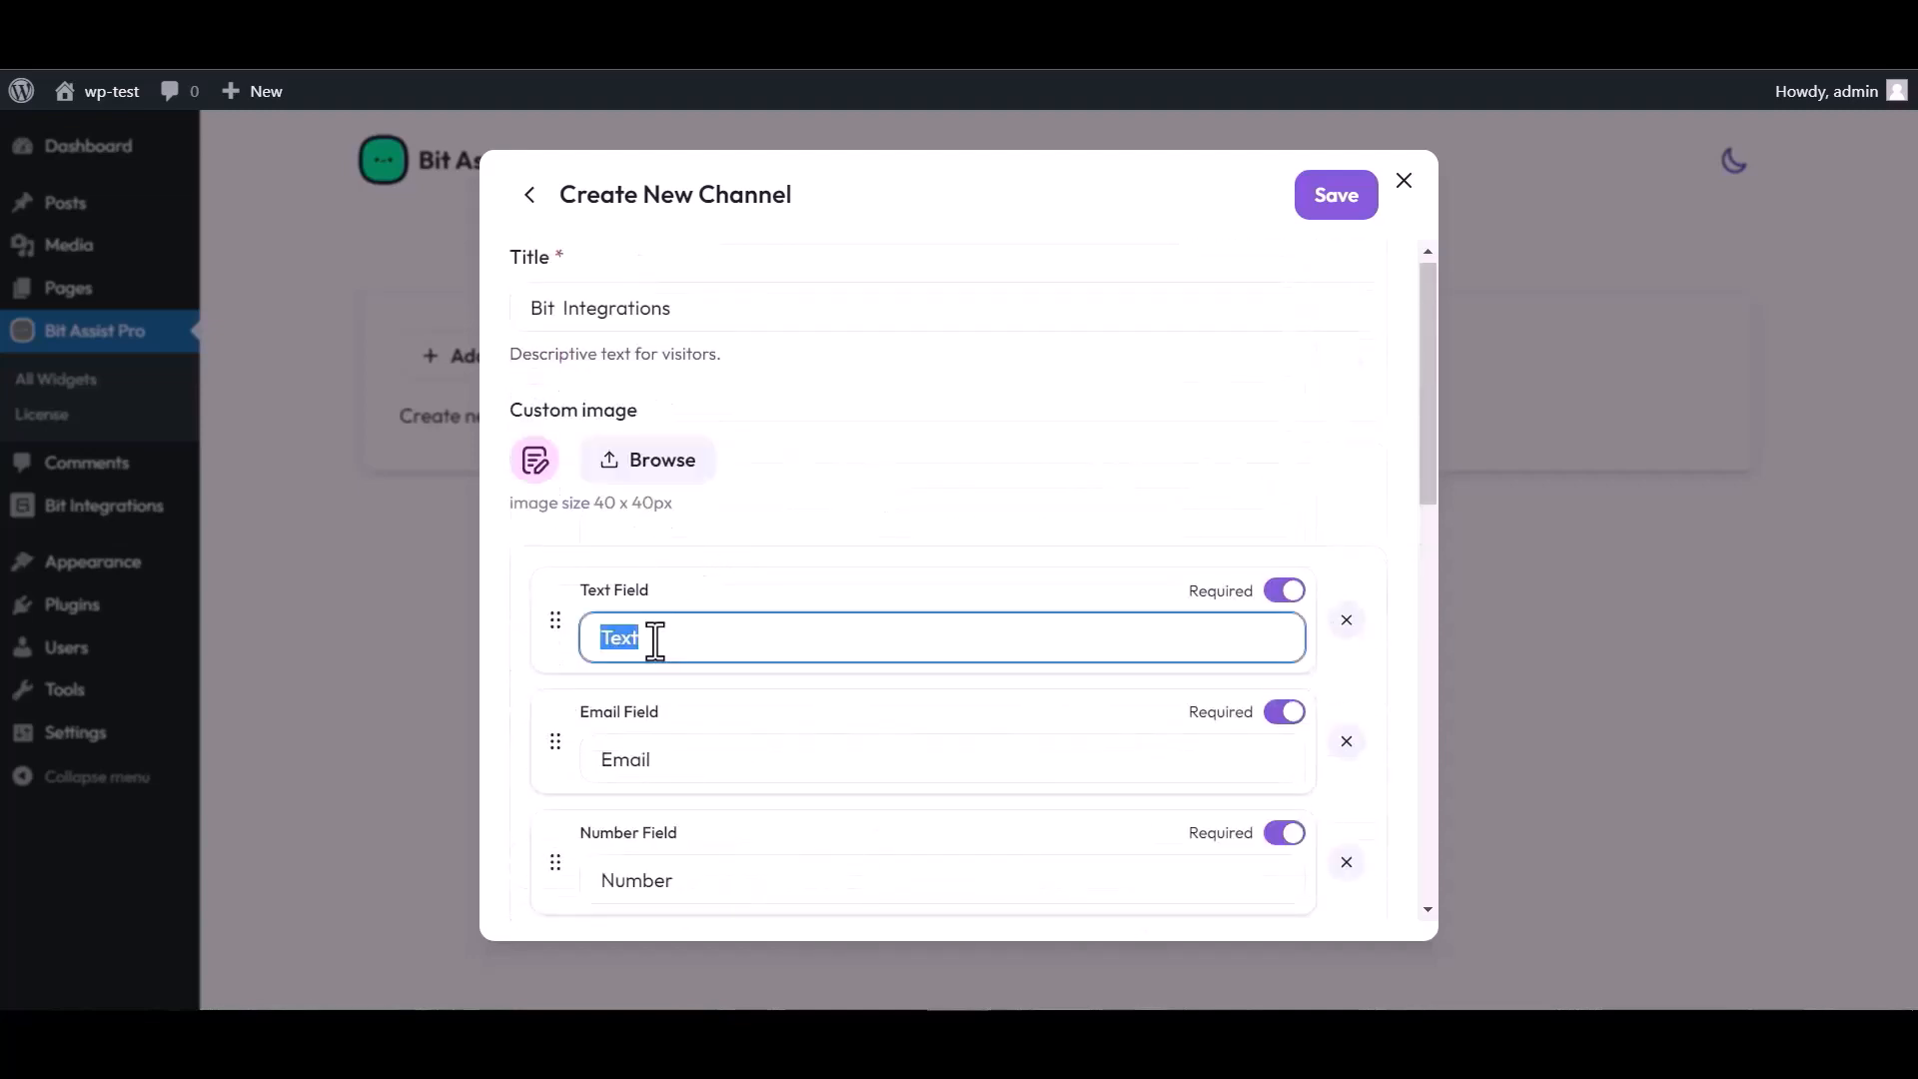
pyautogui.write('Name')
pyautogui.scroll(-4, 1036, 557)
pyautogui.scroll(-4, 736, 830)
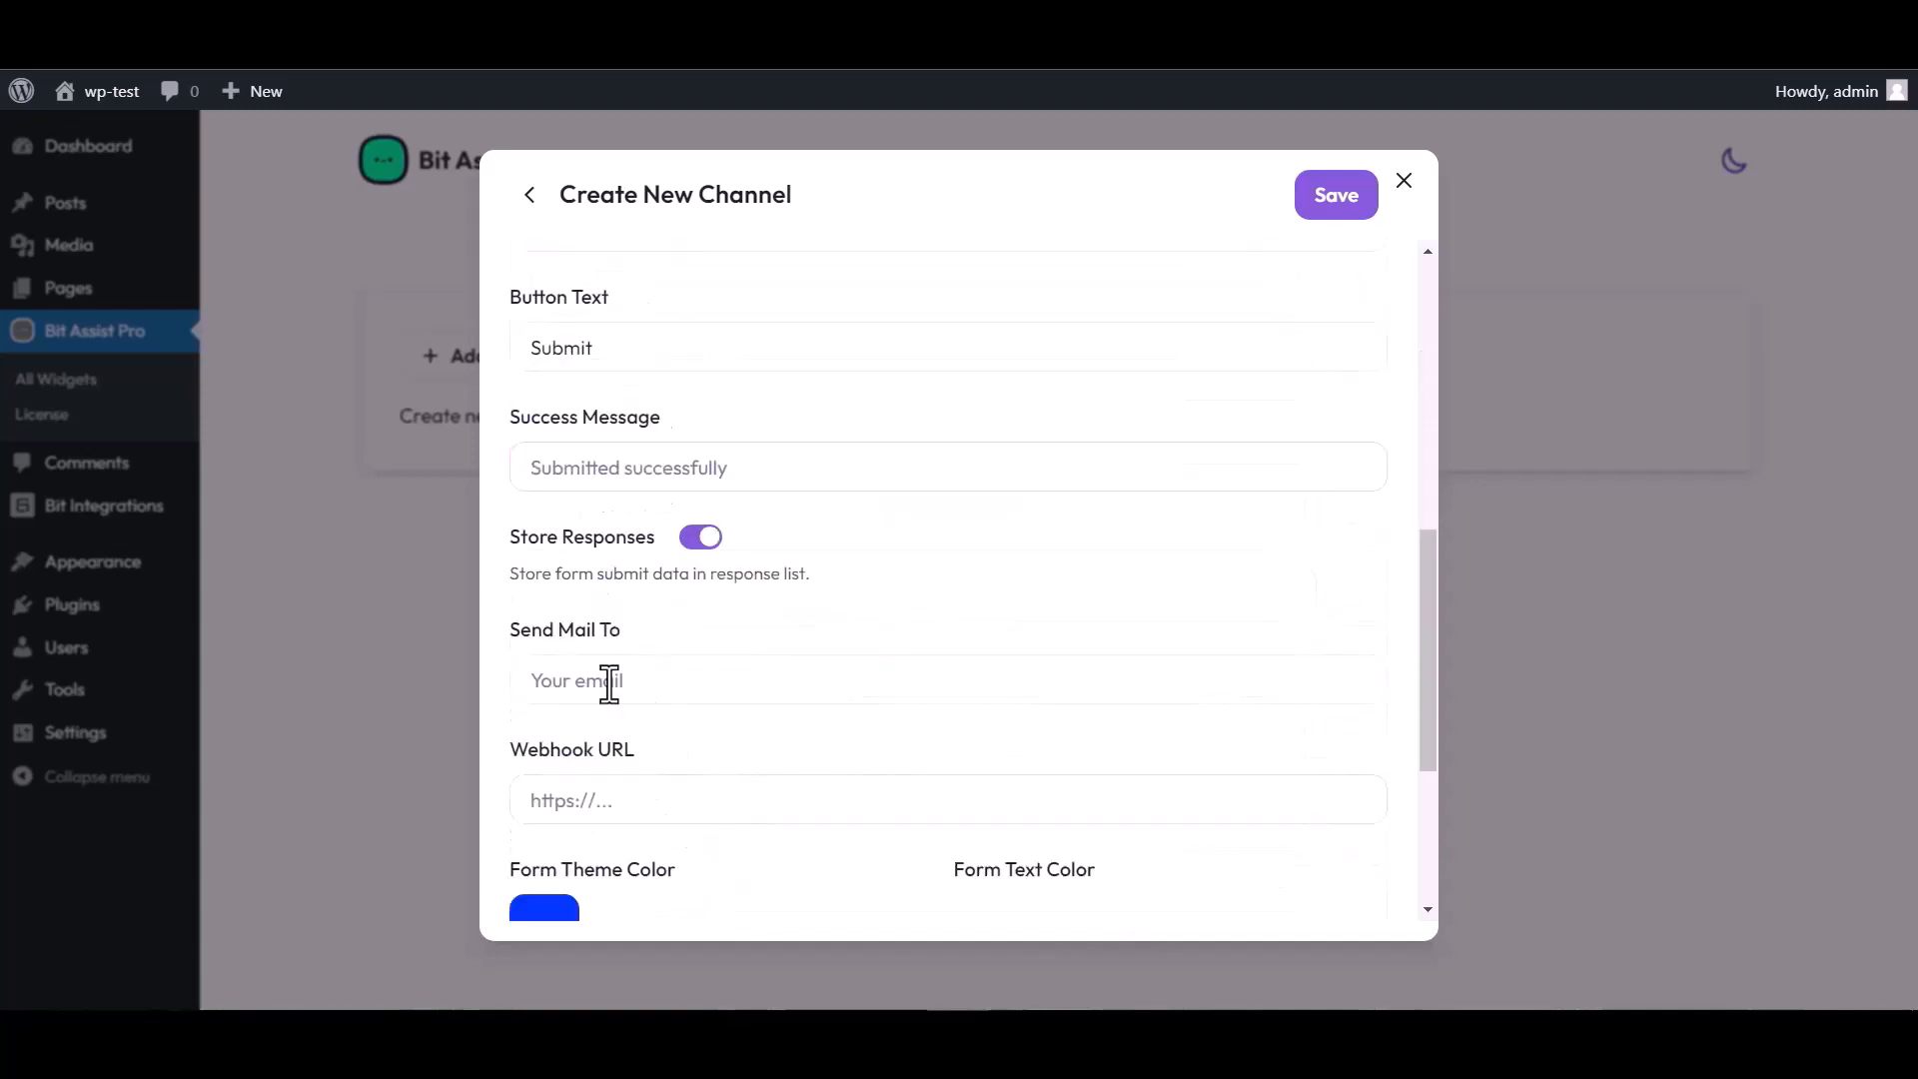
pyautogui.click(613, 801)
pyautogui.hotkey('ctrl', 'v')
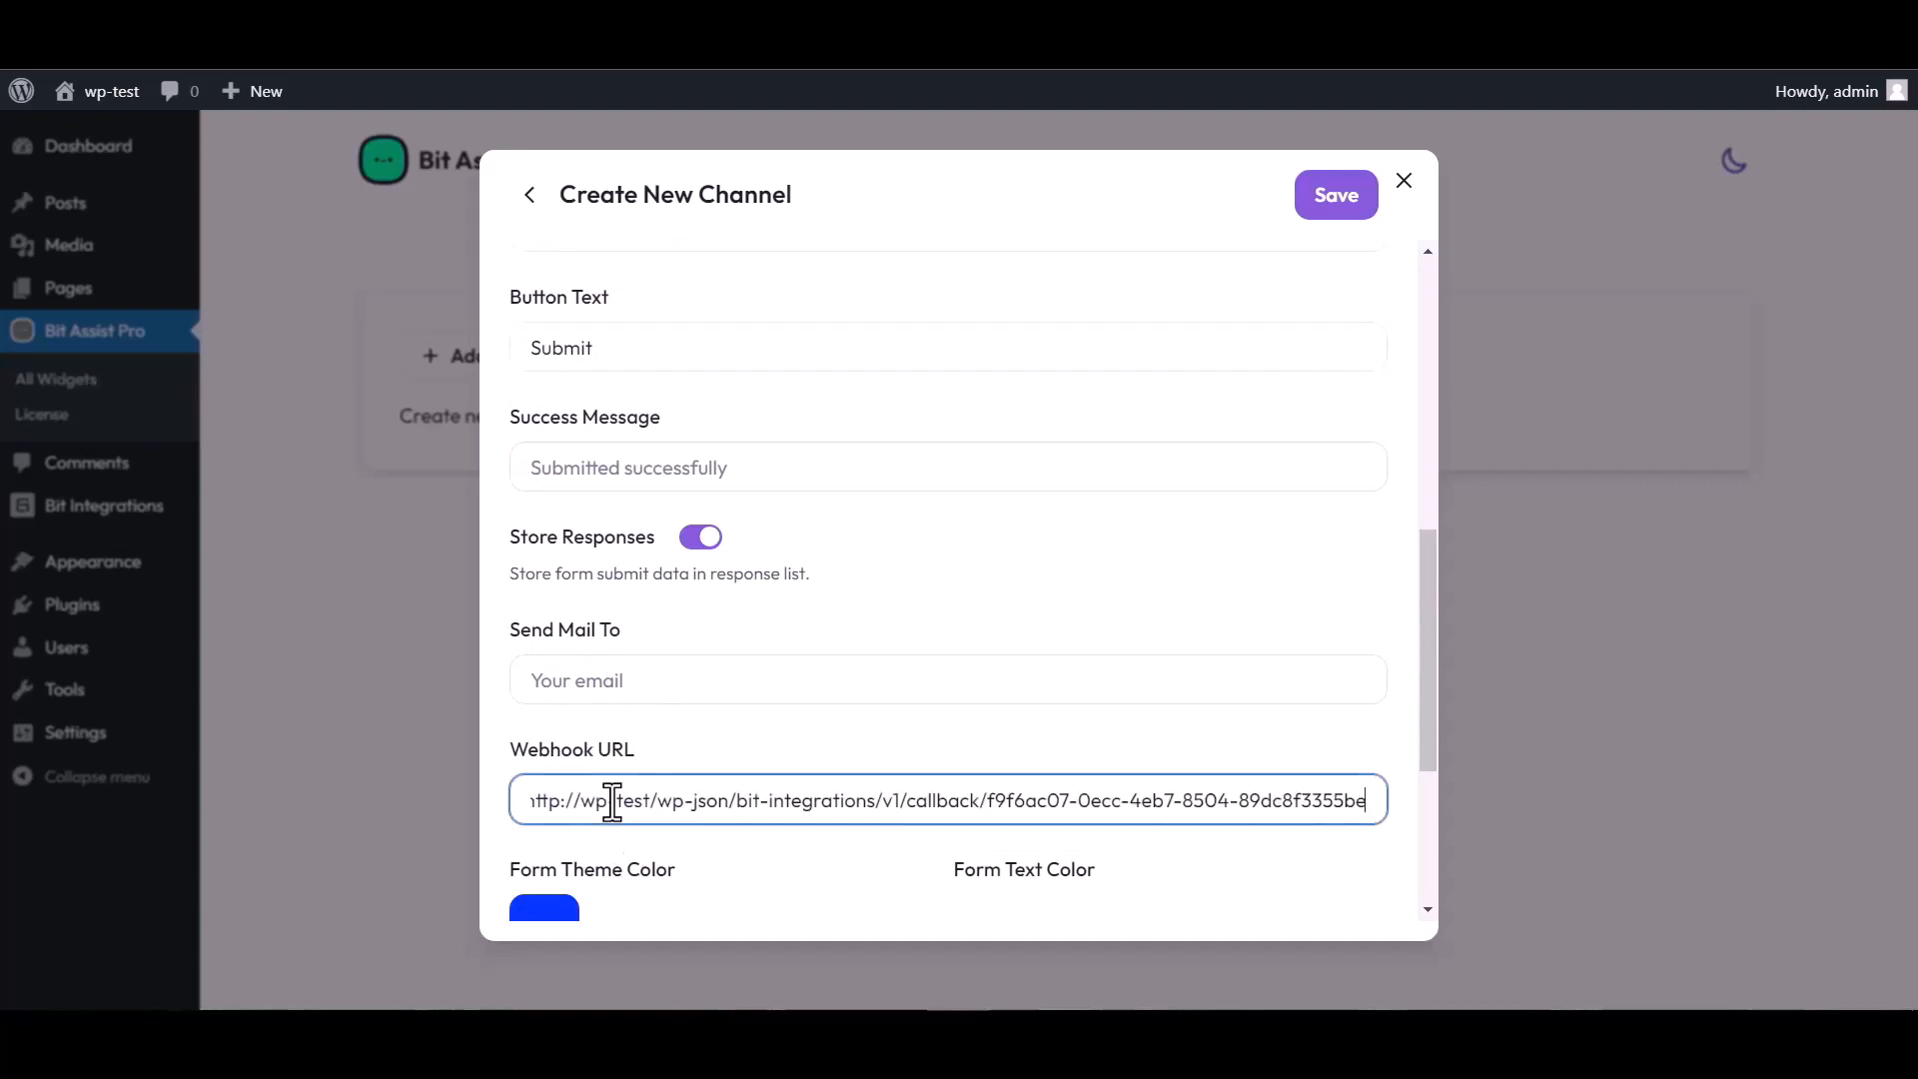
pyautogui.click(1331, 215)
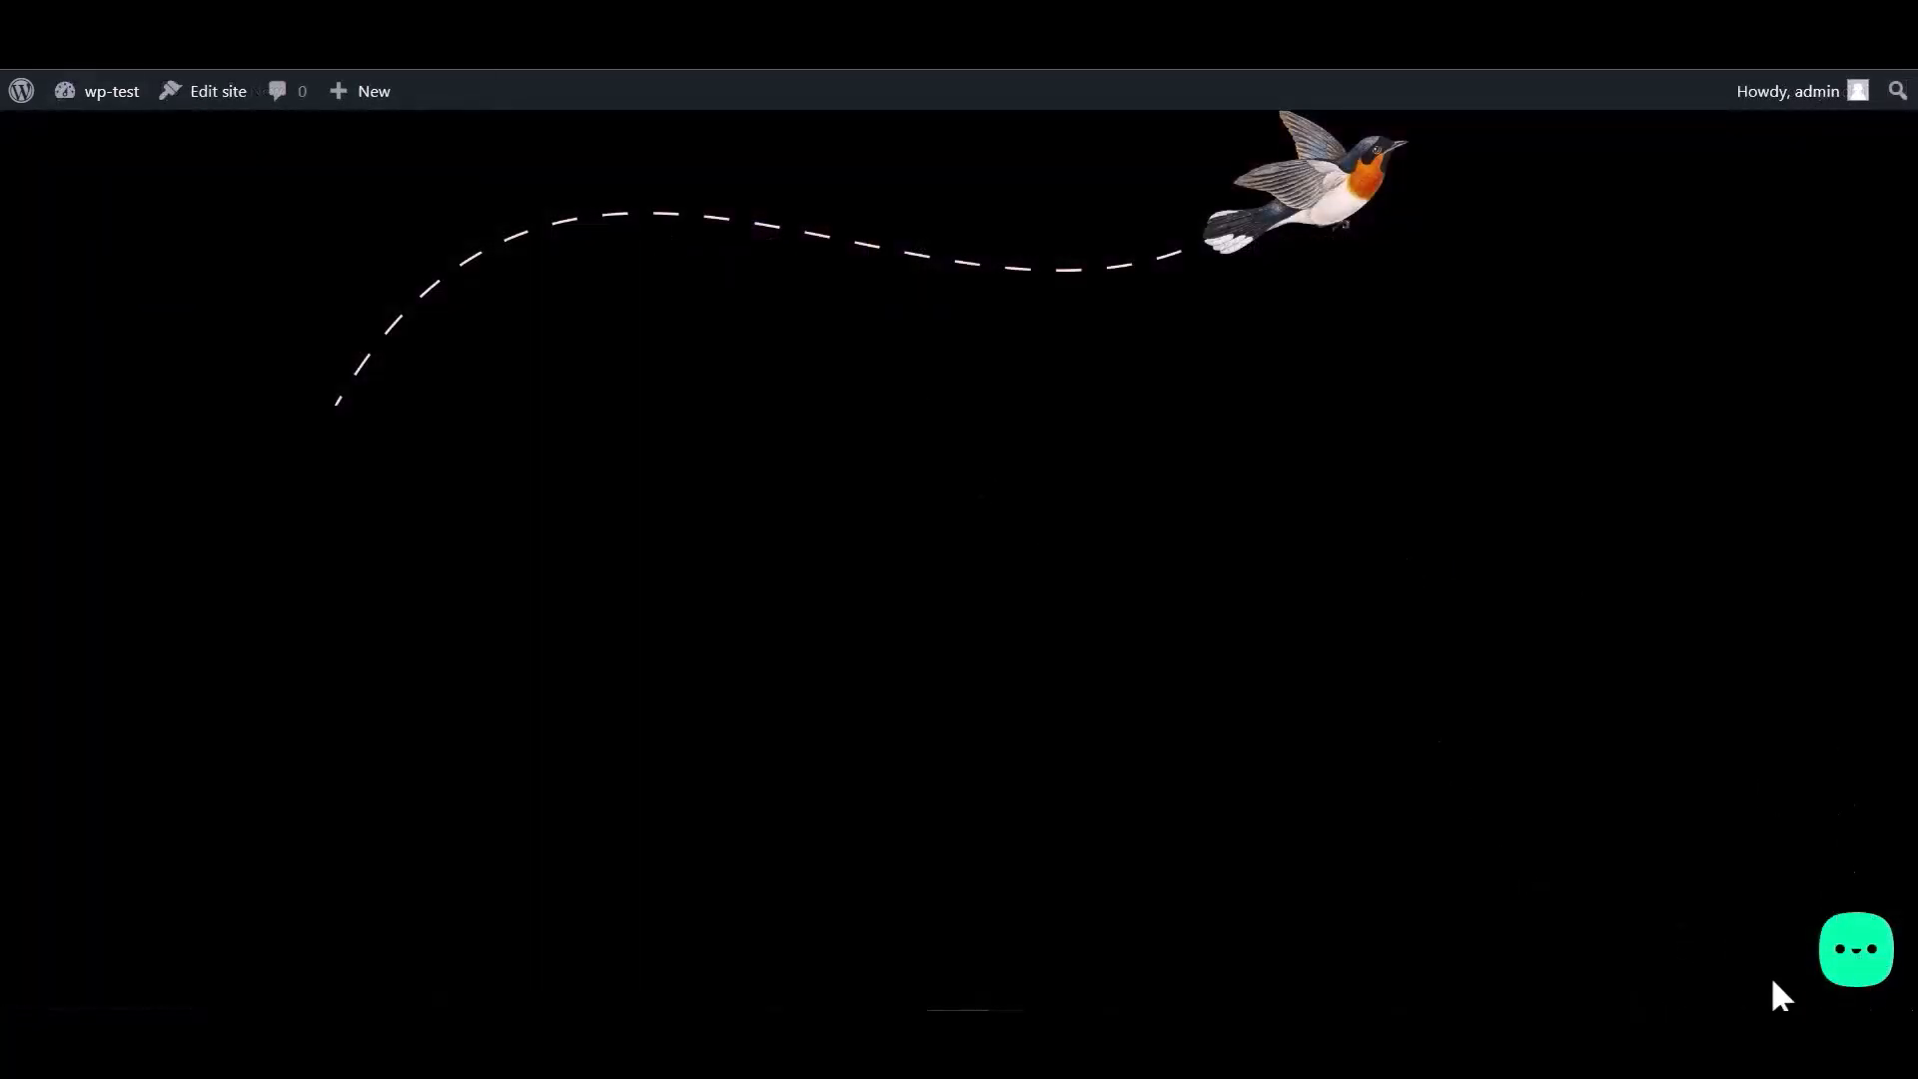
# - Open the Bit Integrations form from the site's Bit Assist widget and enter a name
pyautogui.click(1847, 974)
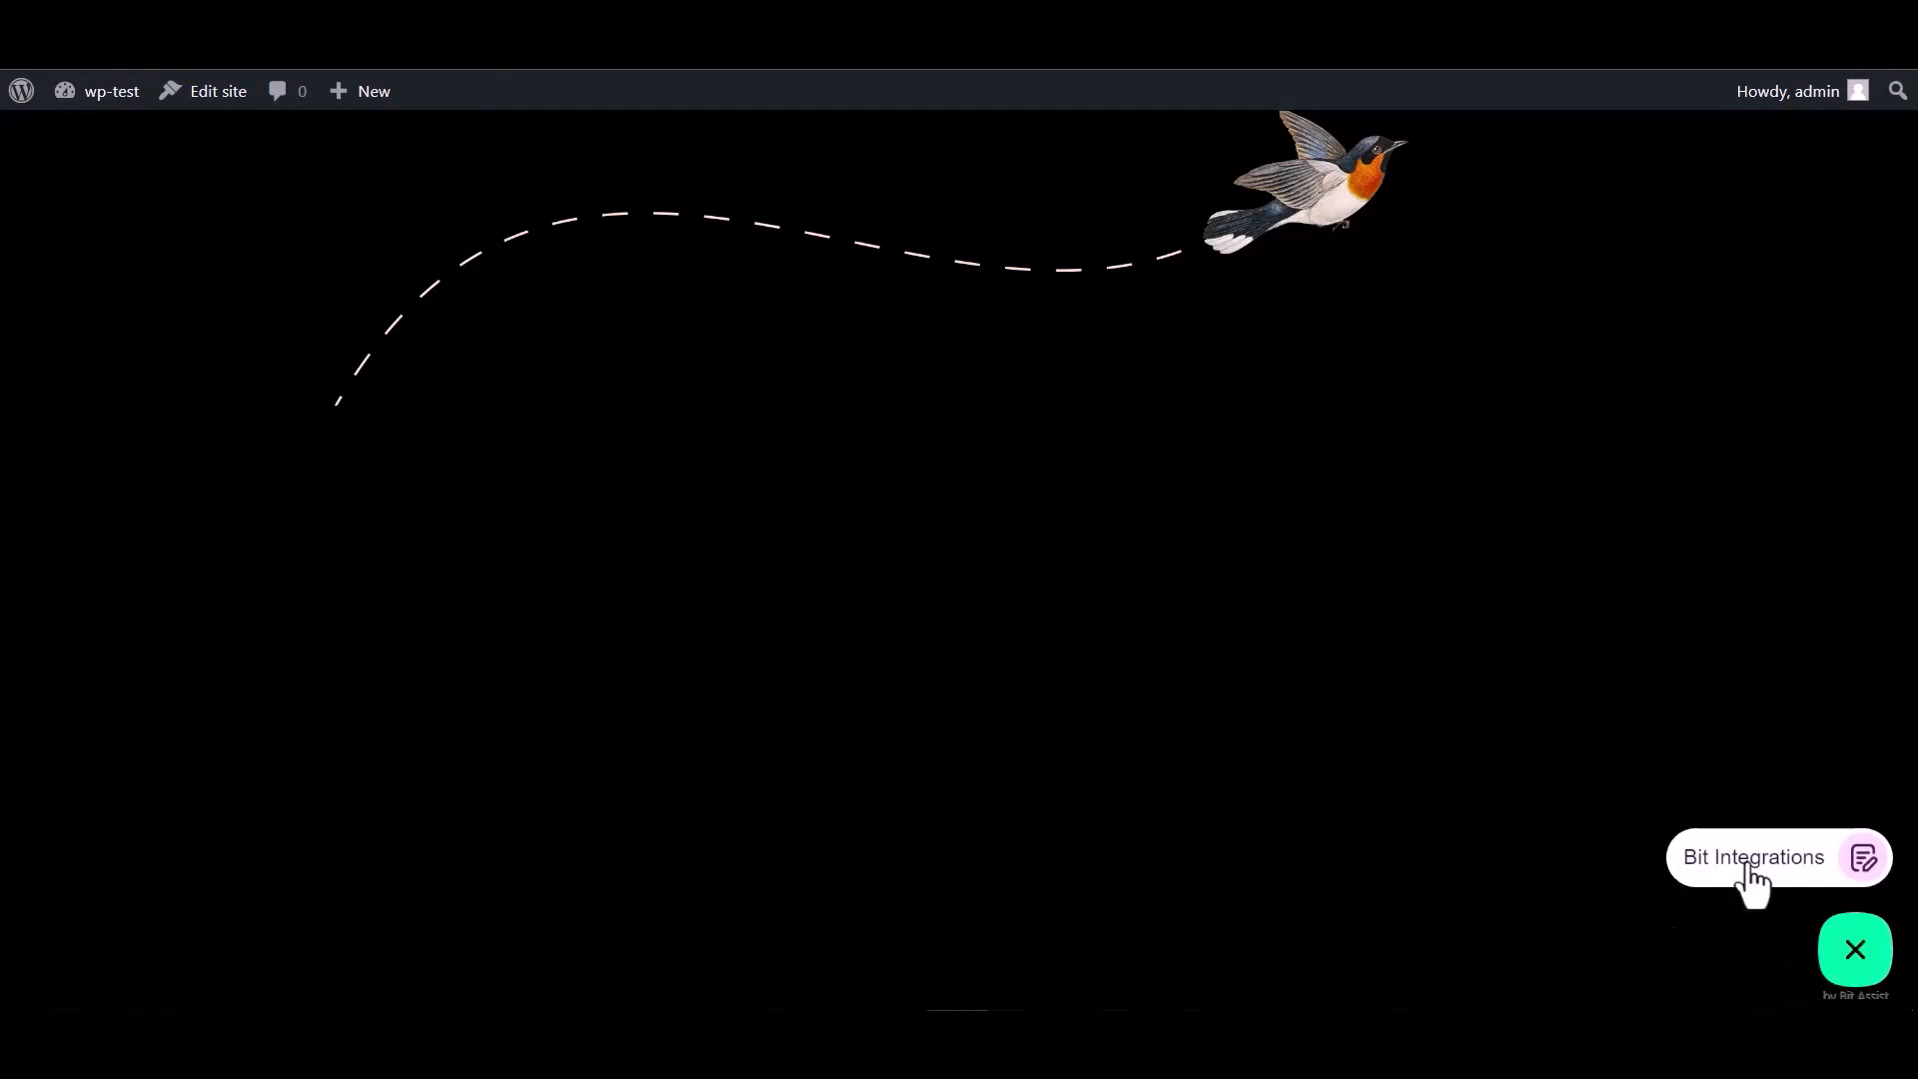
pyautogui.click(1746, 871)
pyautogui.click(1609, 640)
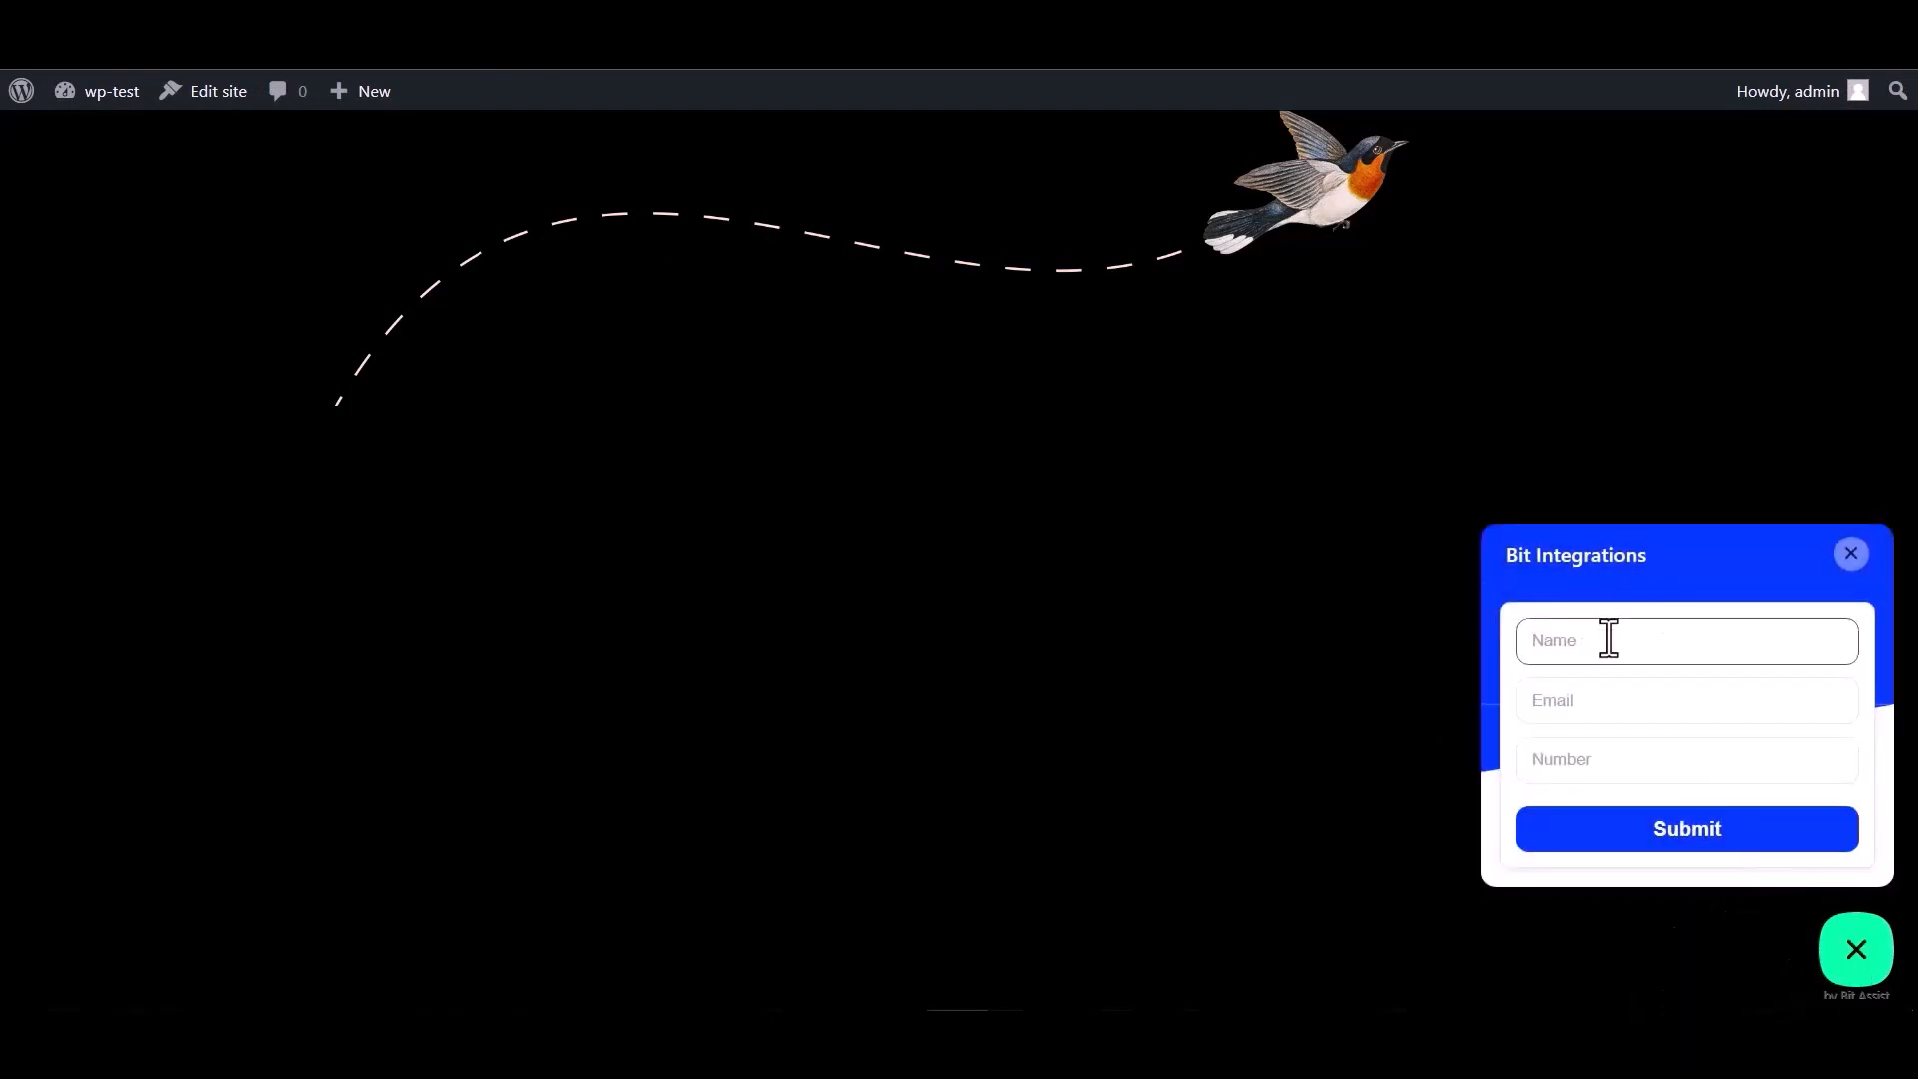
pyautogui.click(1596, 769)
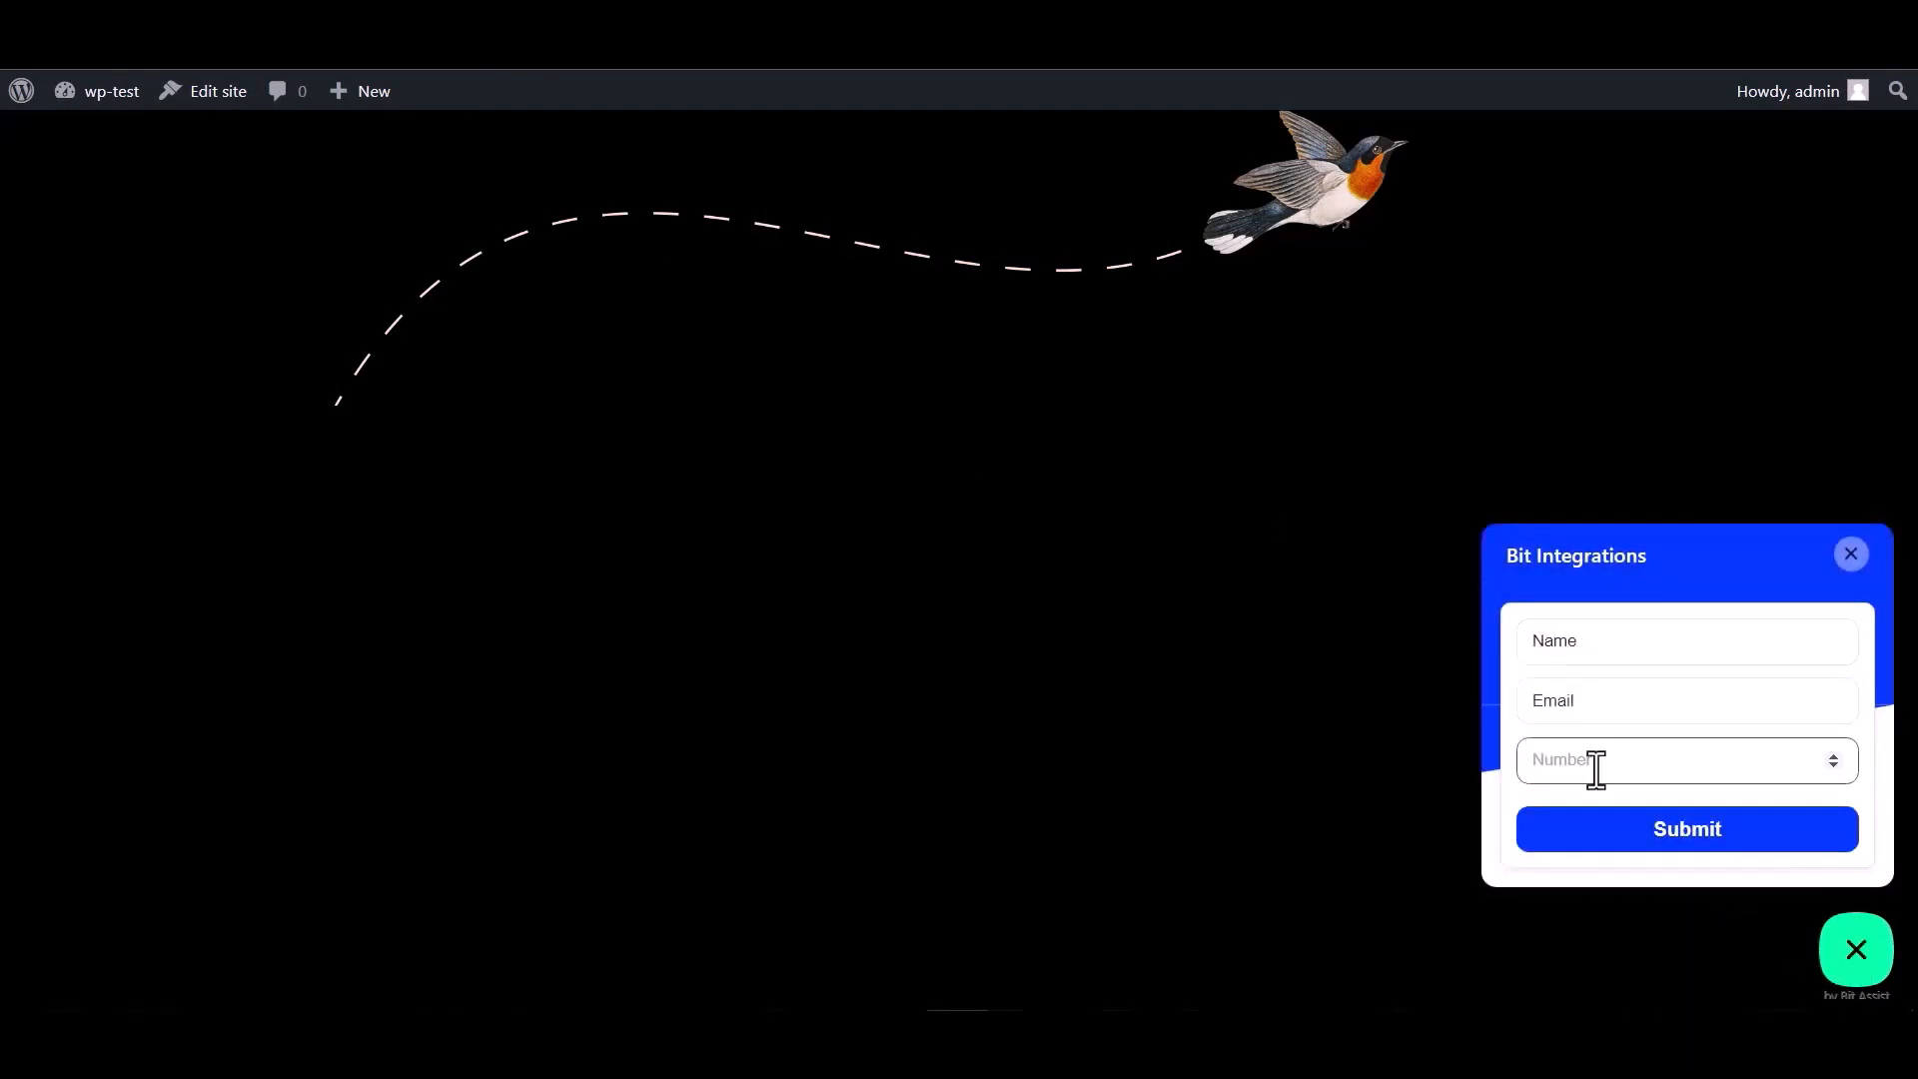
pyautogui.doubleClick(1598, 647)
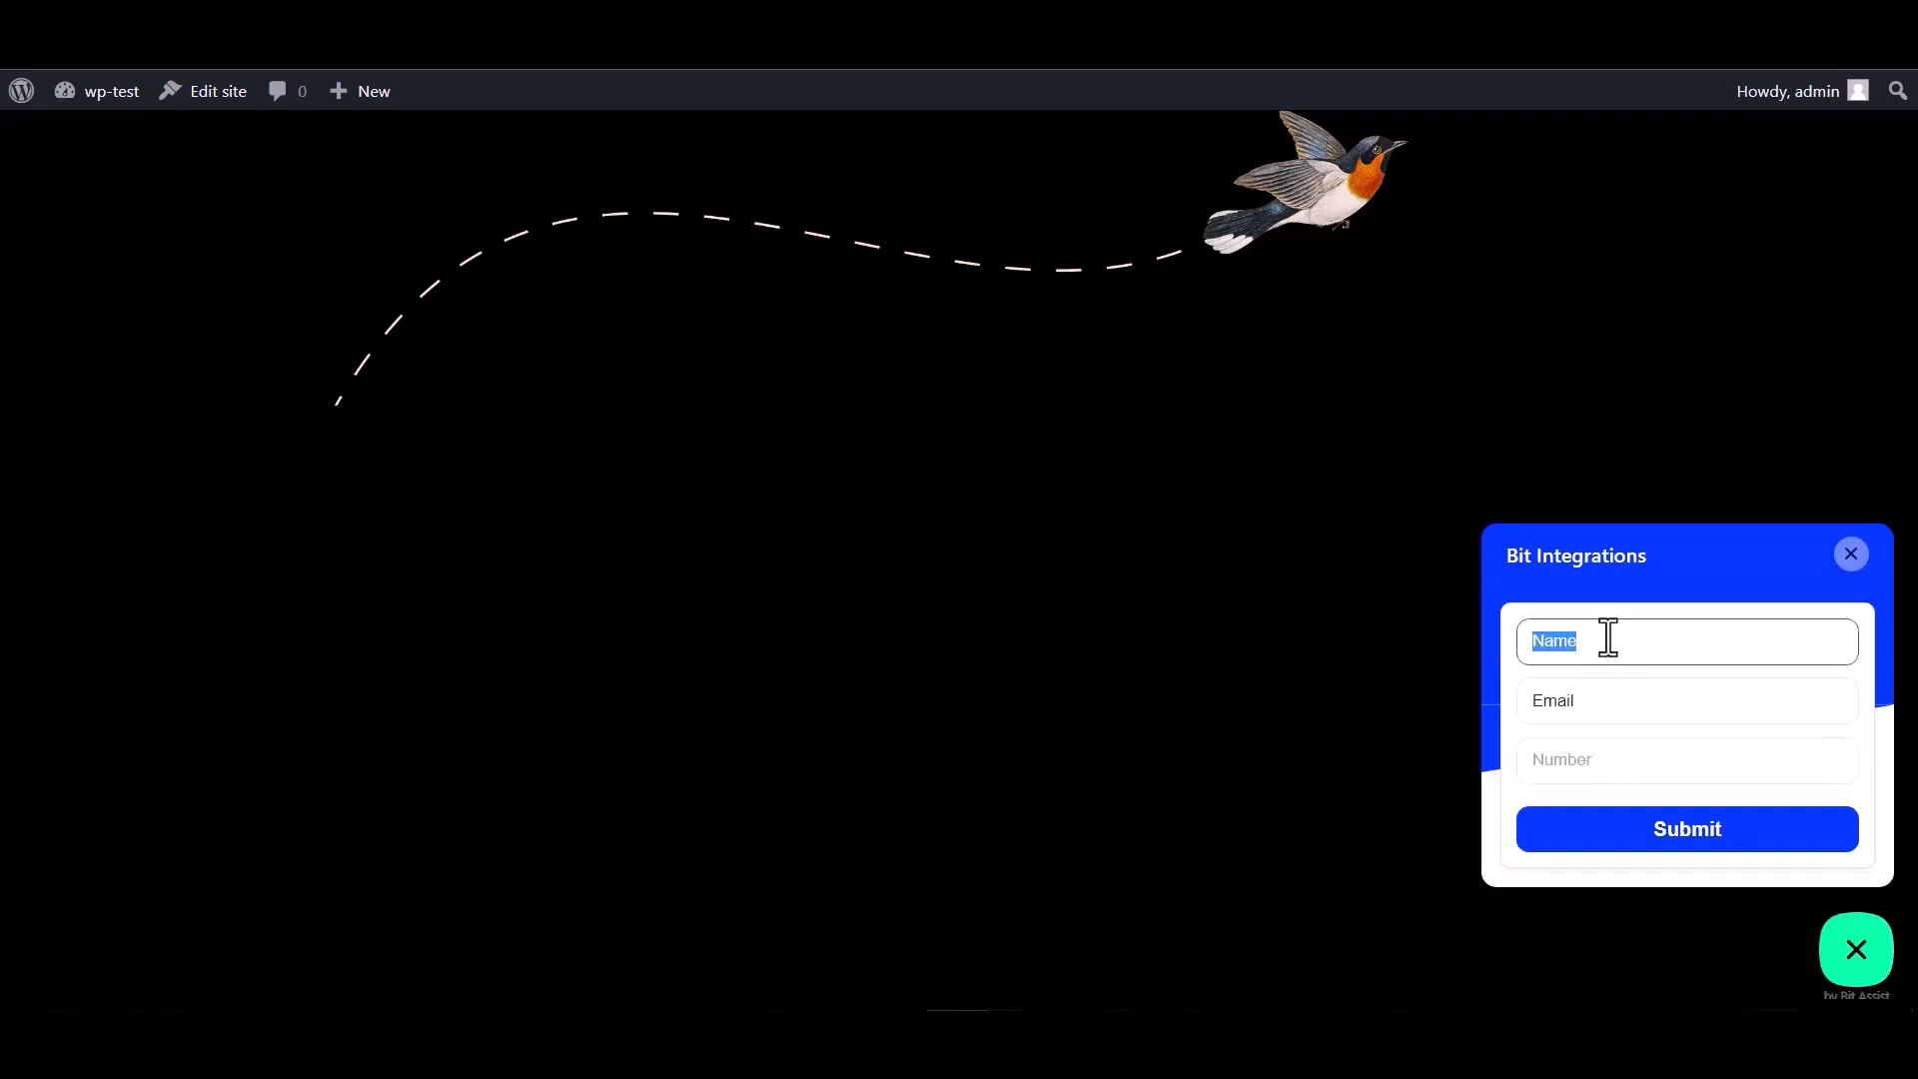
# - Enter an email address and a number, then submit the test form
pyautogui.click(1596, 702)
pyautogui.doubleClick(1568, 705)
pyautogui.click(1592, 702)
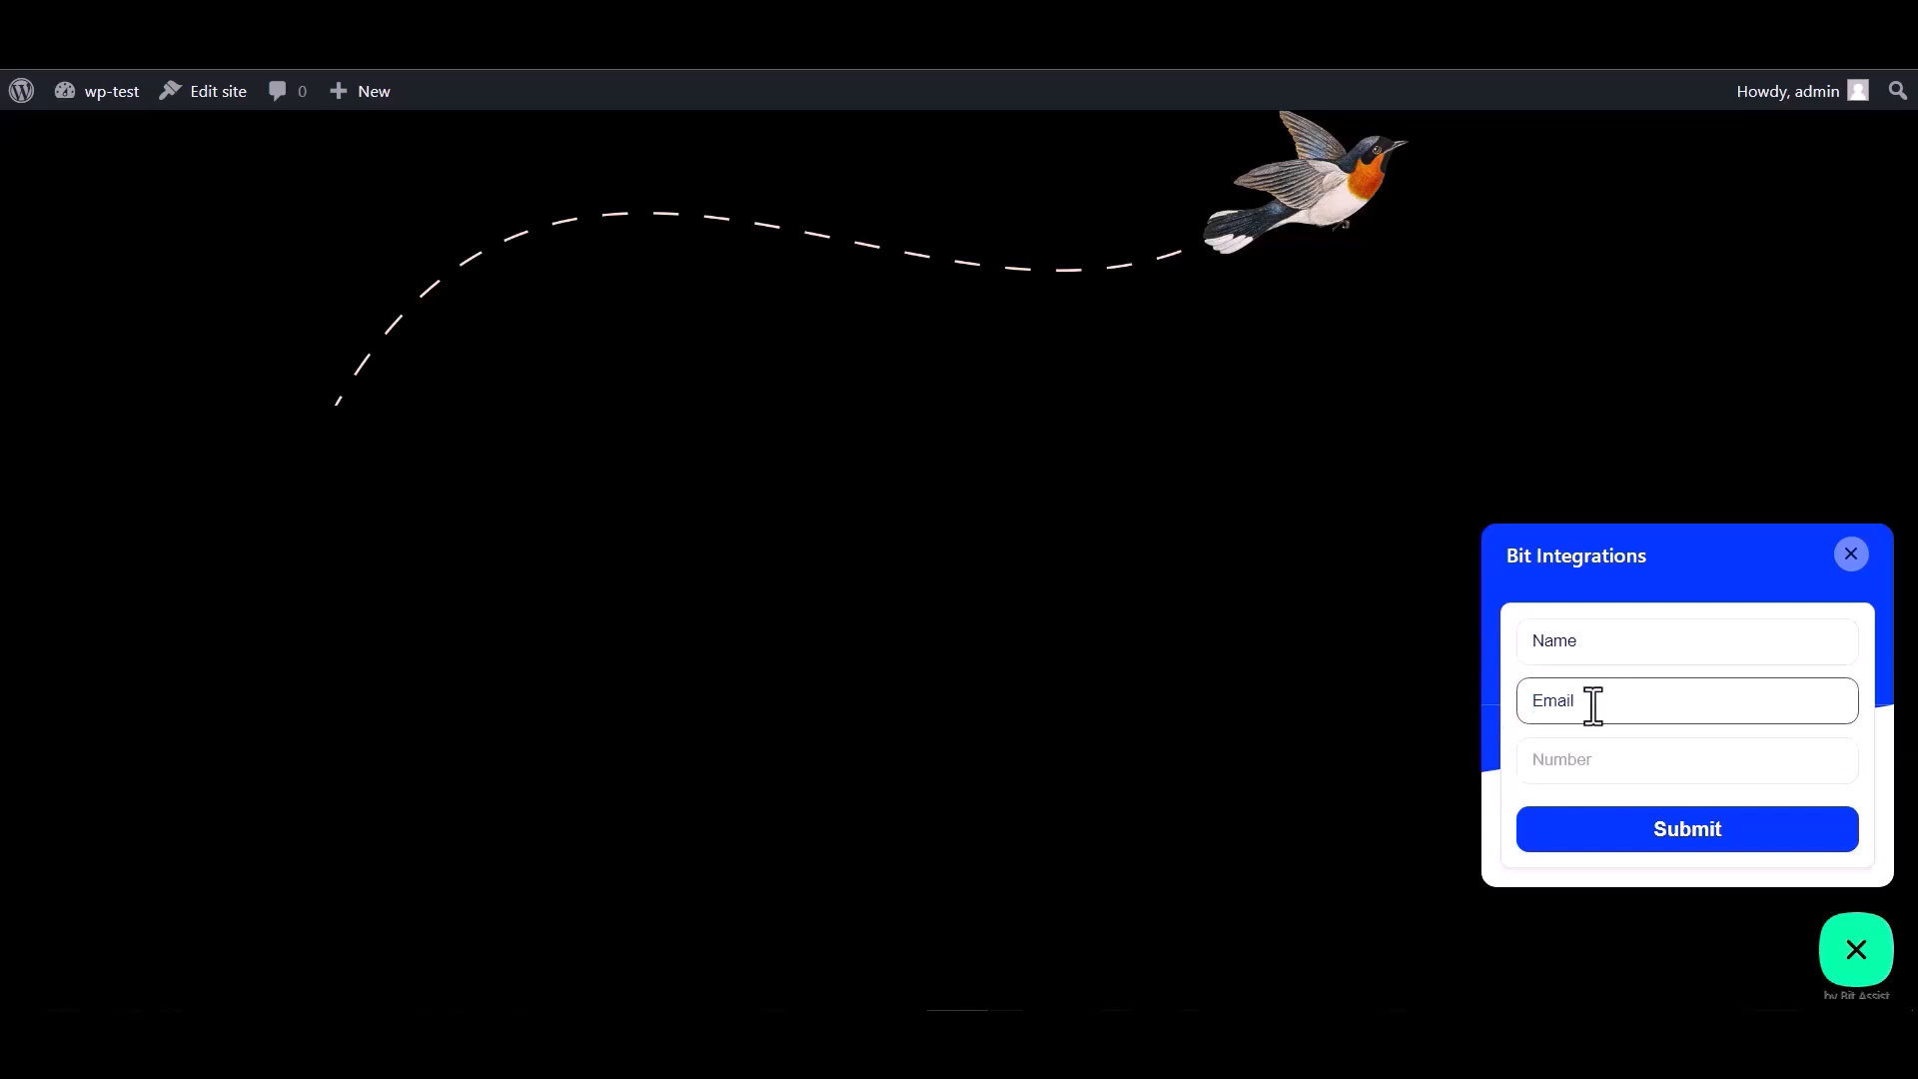
pyautogui.doubleClick(1599, 700)
pyautogui.click(1603, 699)
pyautogui.click(1560, 759)
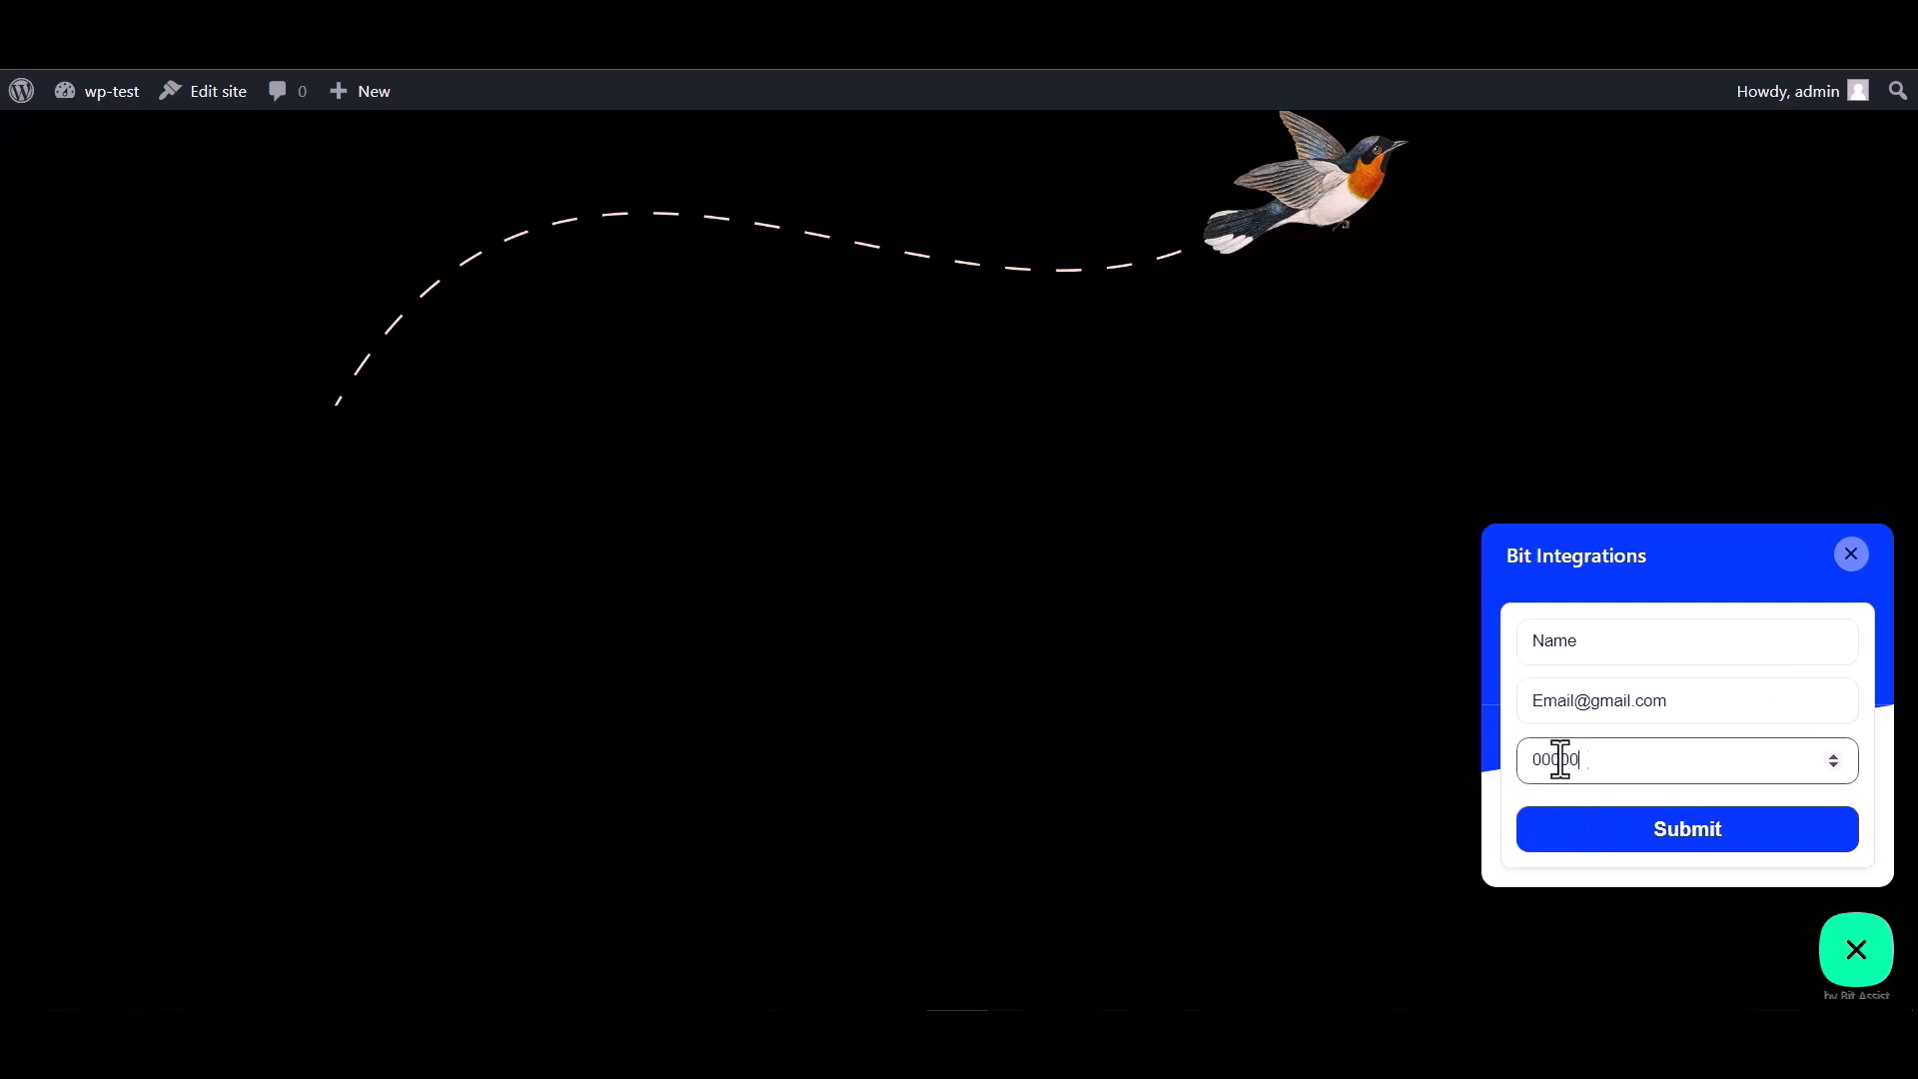
pyautogui.click(1684, 849)
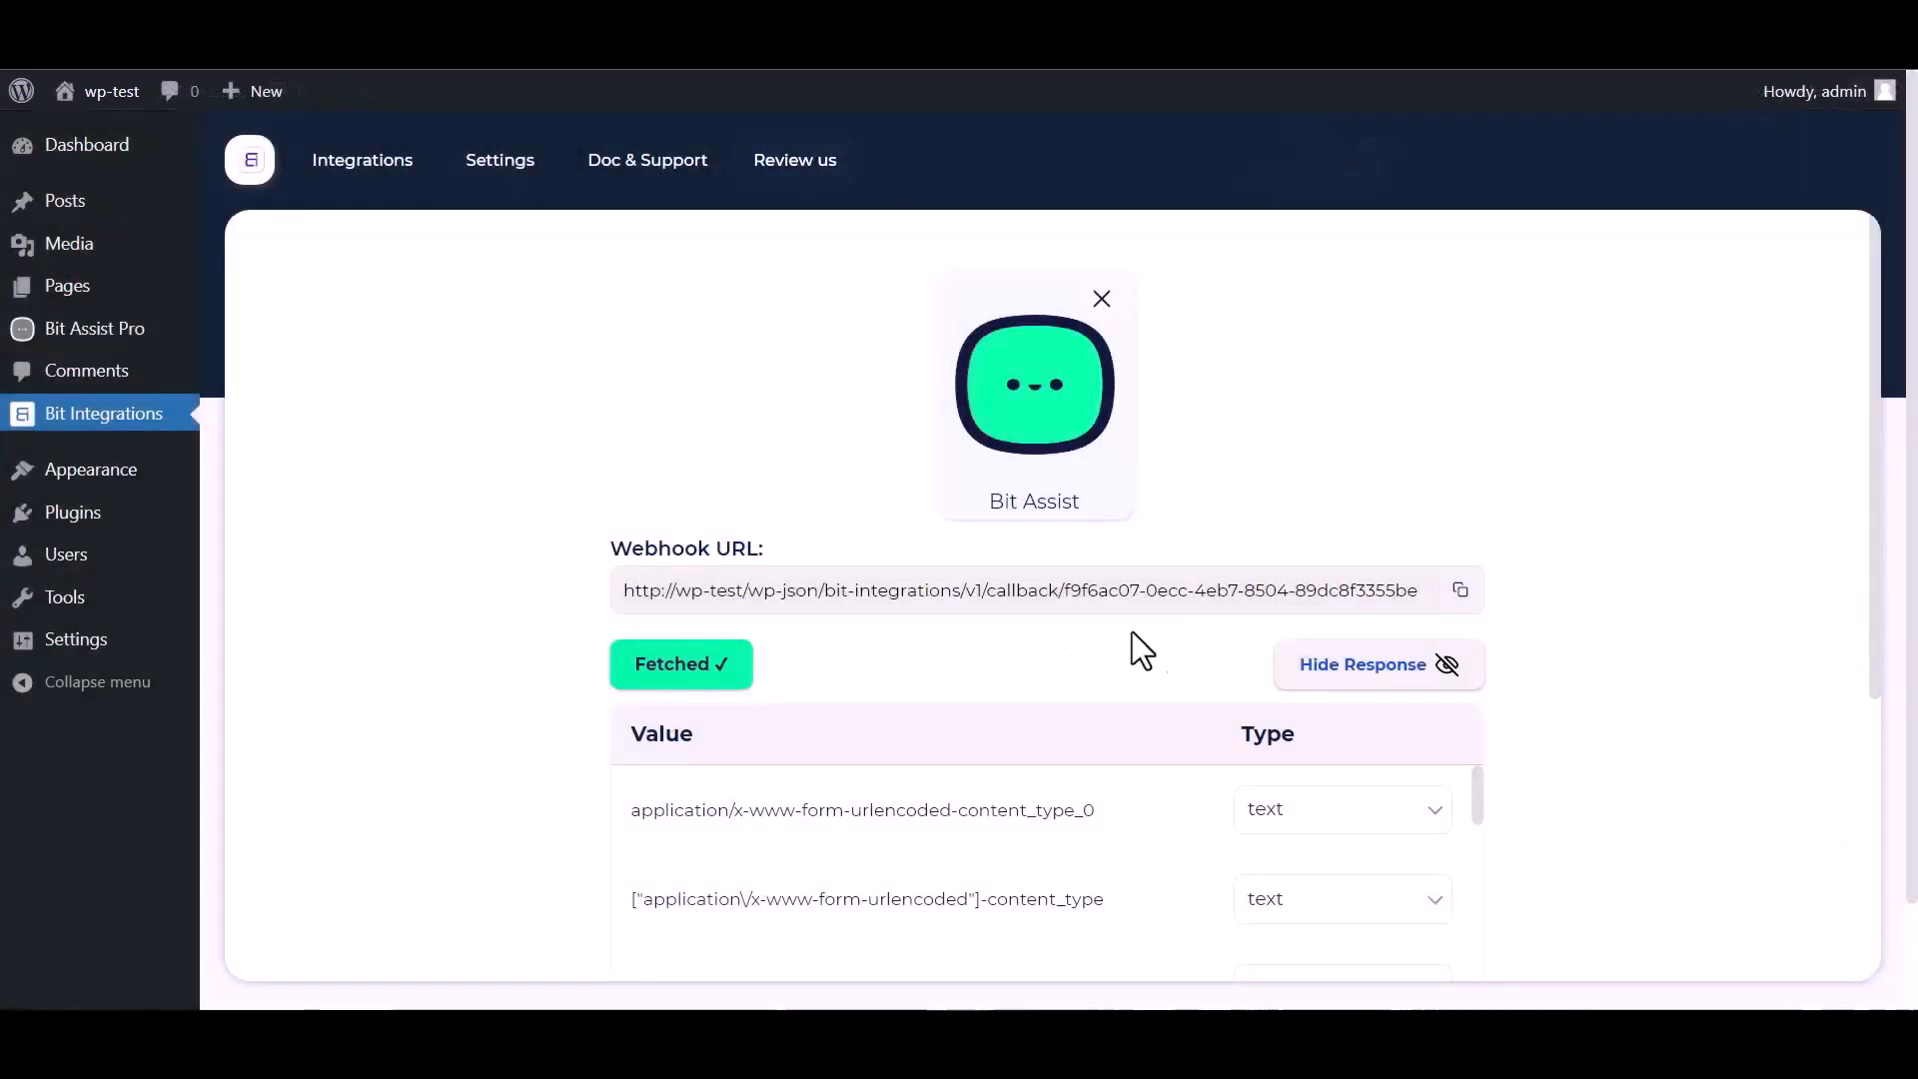
# - Scroll through the fetched webhook response fields in Bit Integrations
pyautogui.scroll(-1, 1229, 629)
pyautogui.scroll(-3, 856, 770)
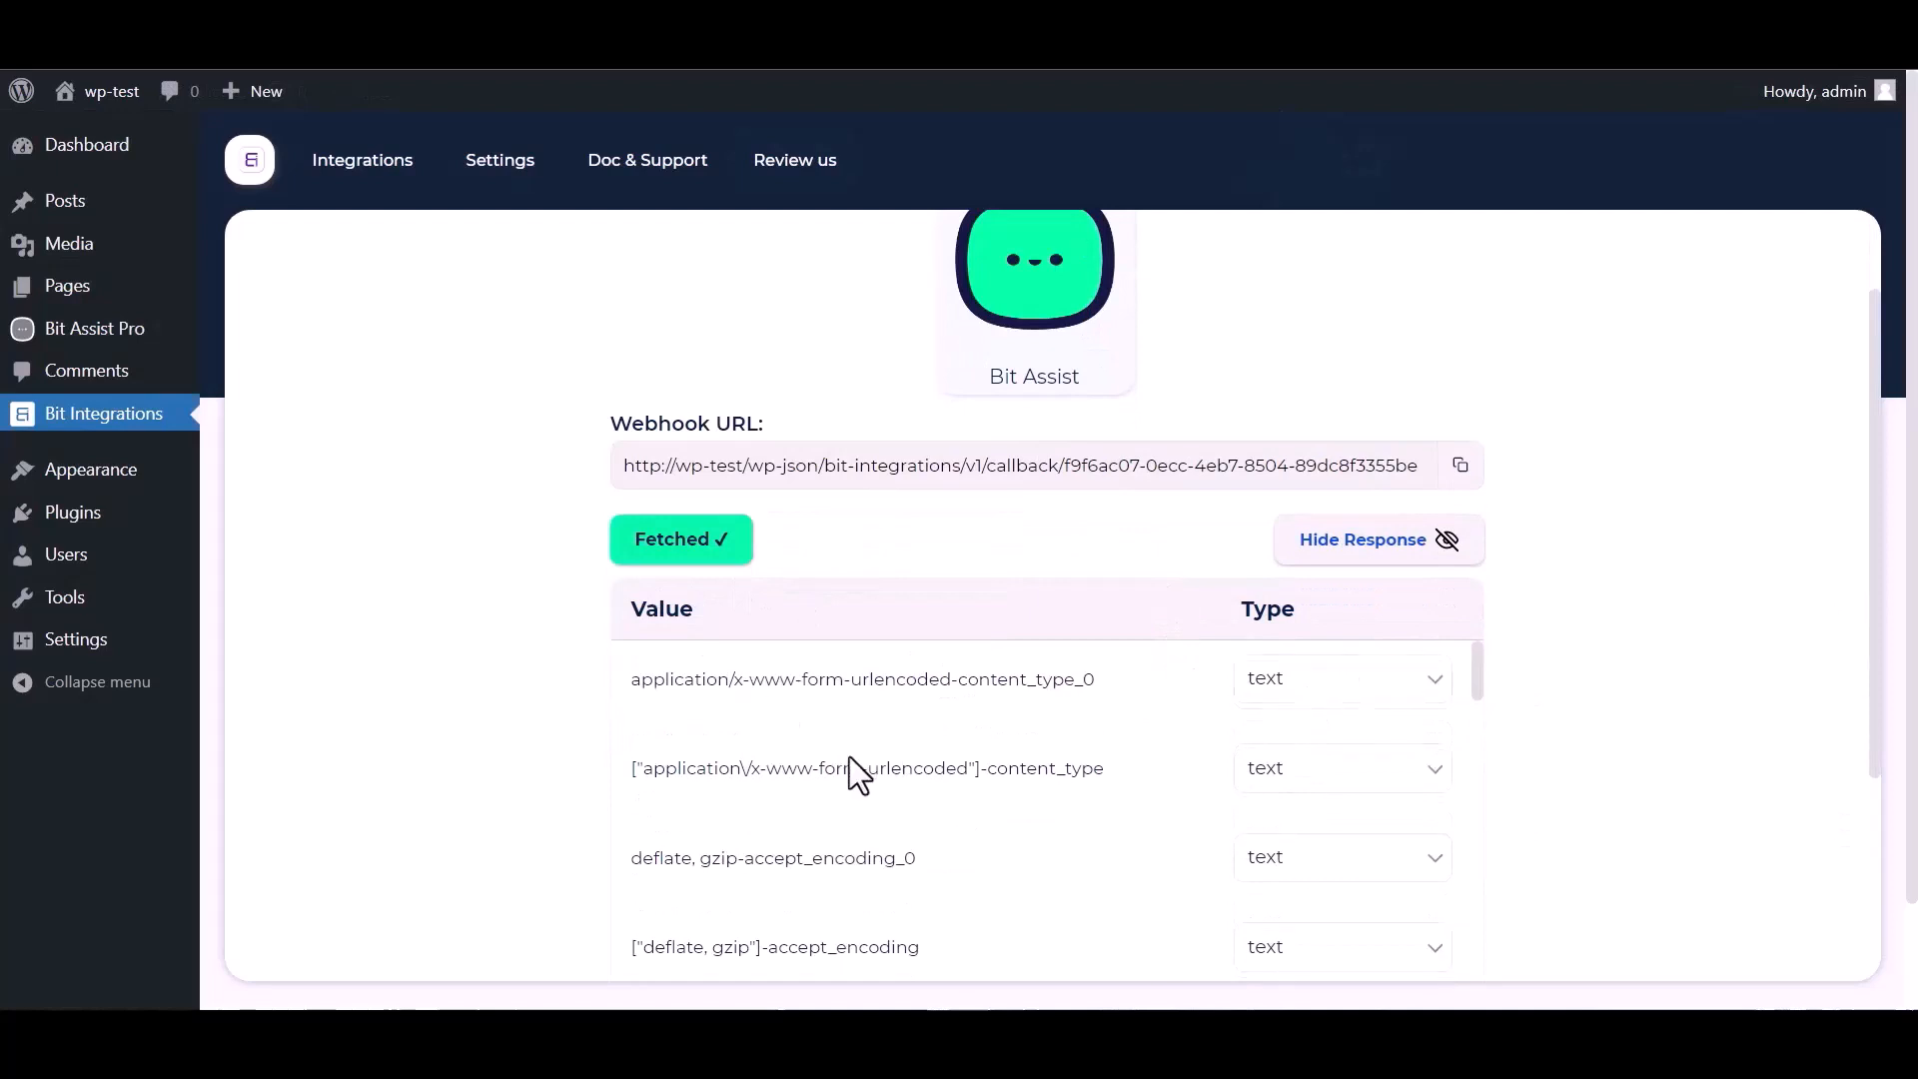
pyautogui.scroll(-3, 941, 767)
pyautogui.scroll(-3, 549, 776)
pyautogui.scroll(-3, 702, 634)
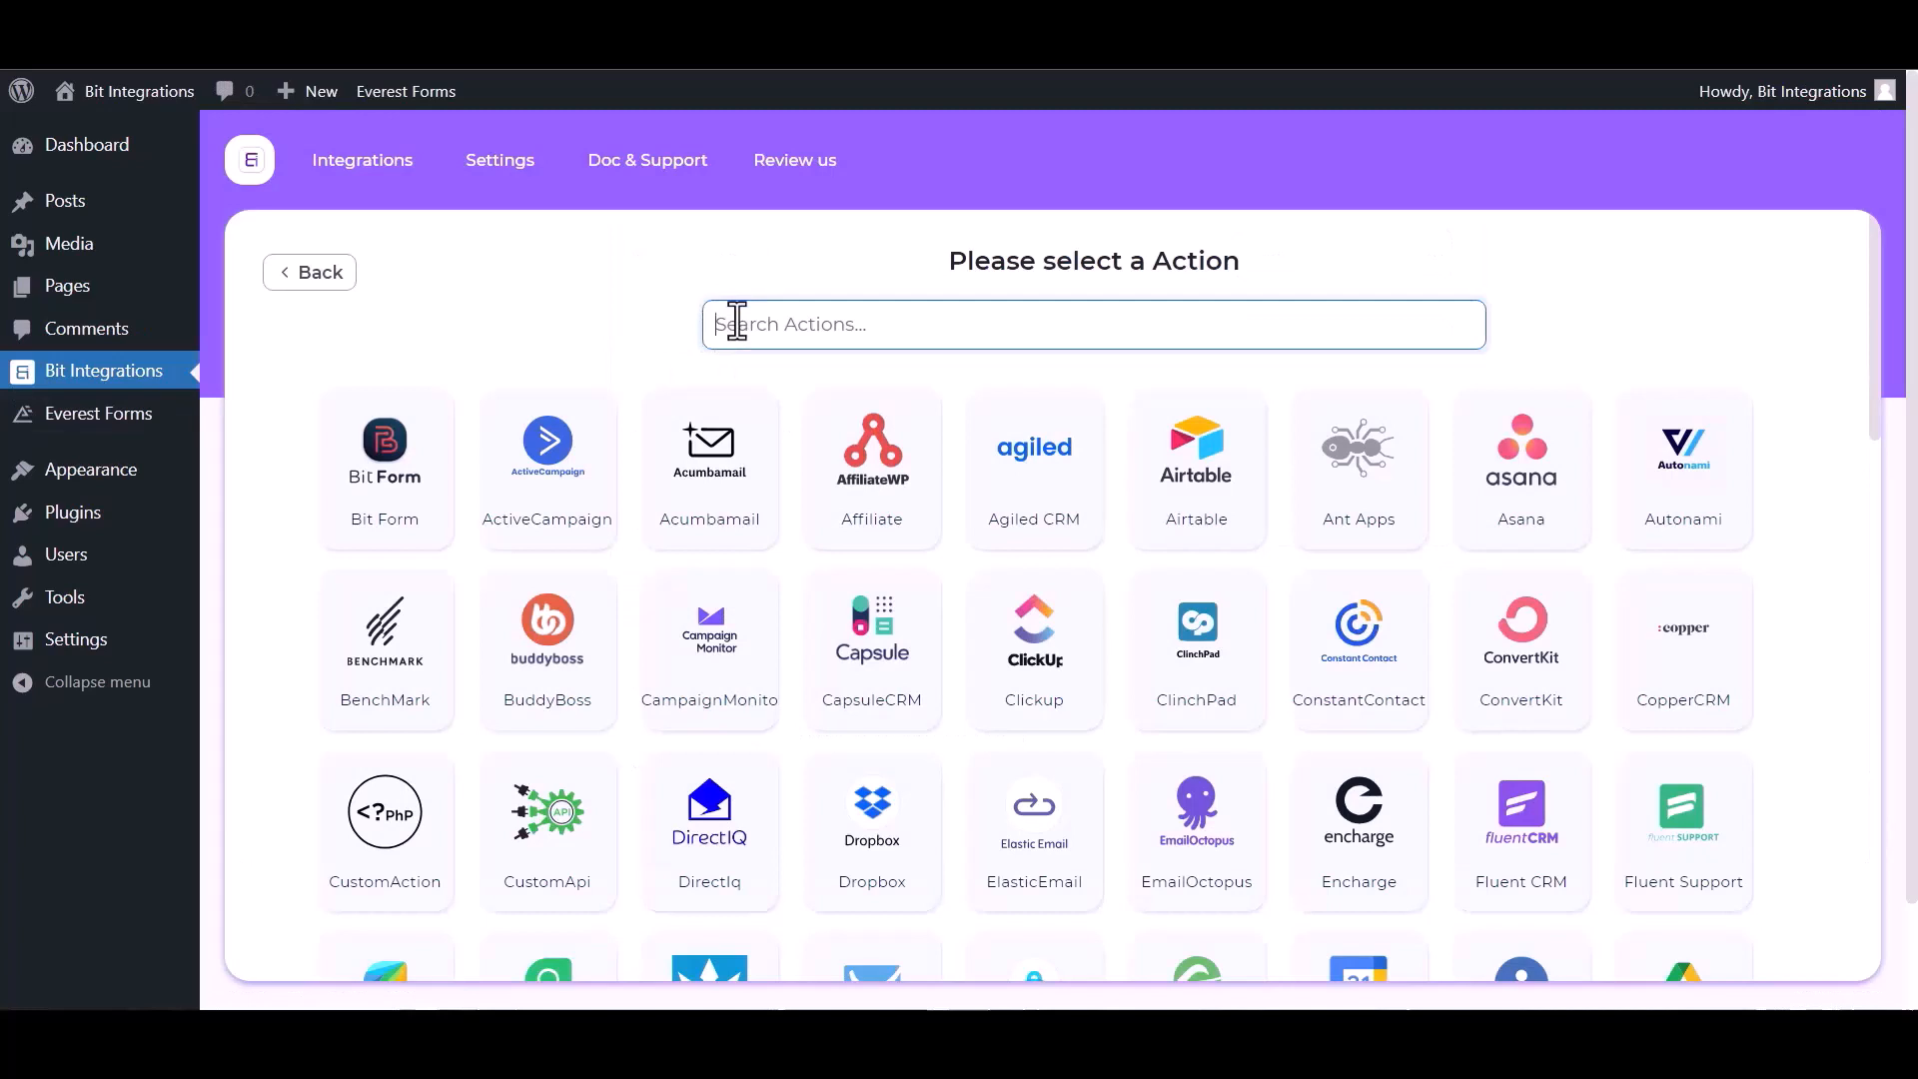
# - Choose Integrately as the action and follow its Link field to the Integrately dashboard
pyautogui.write('inte')
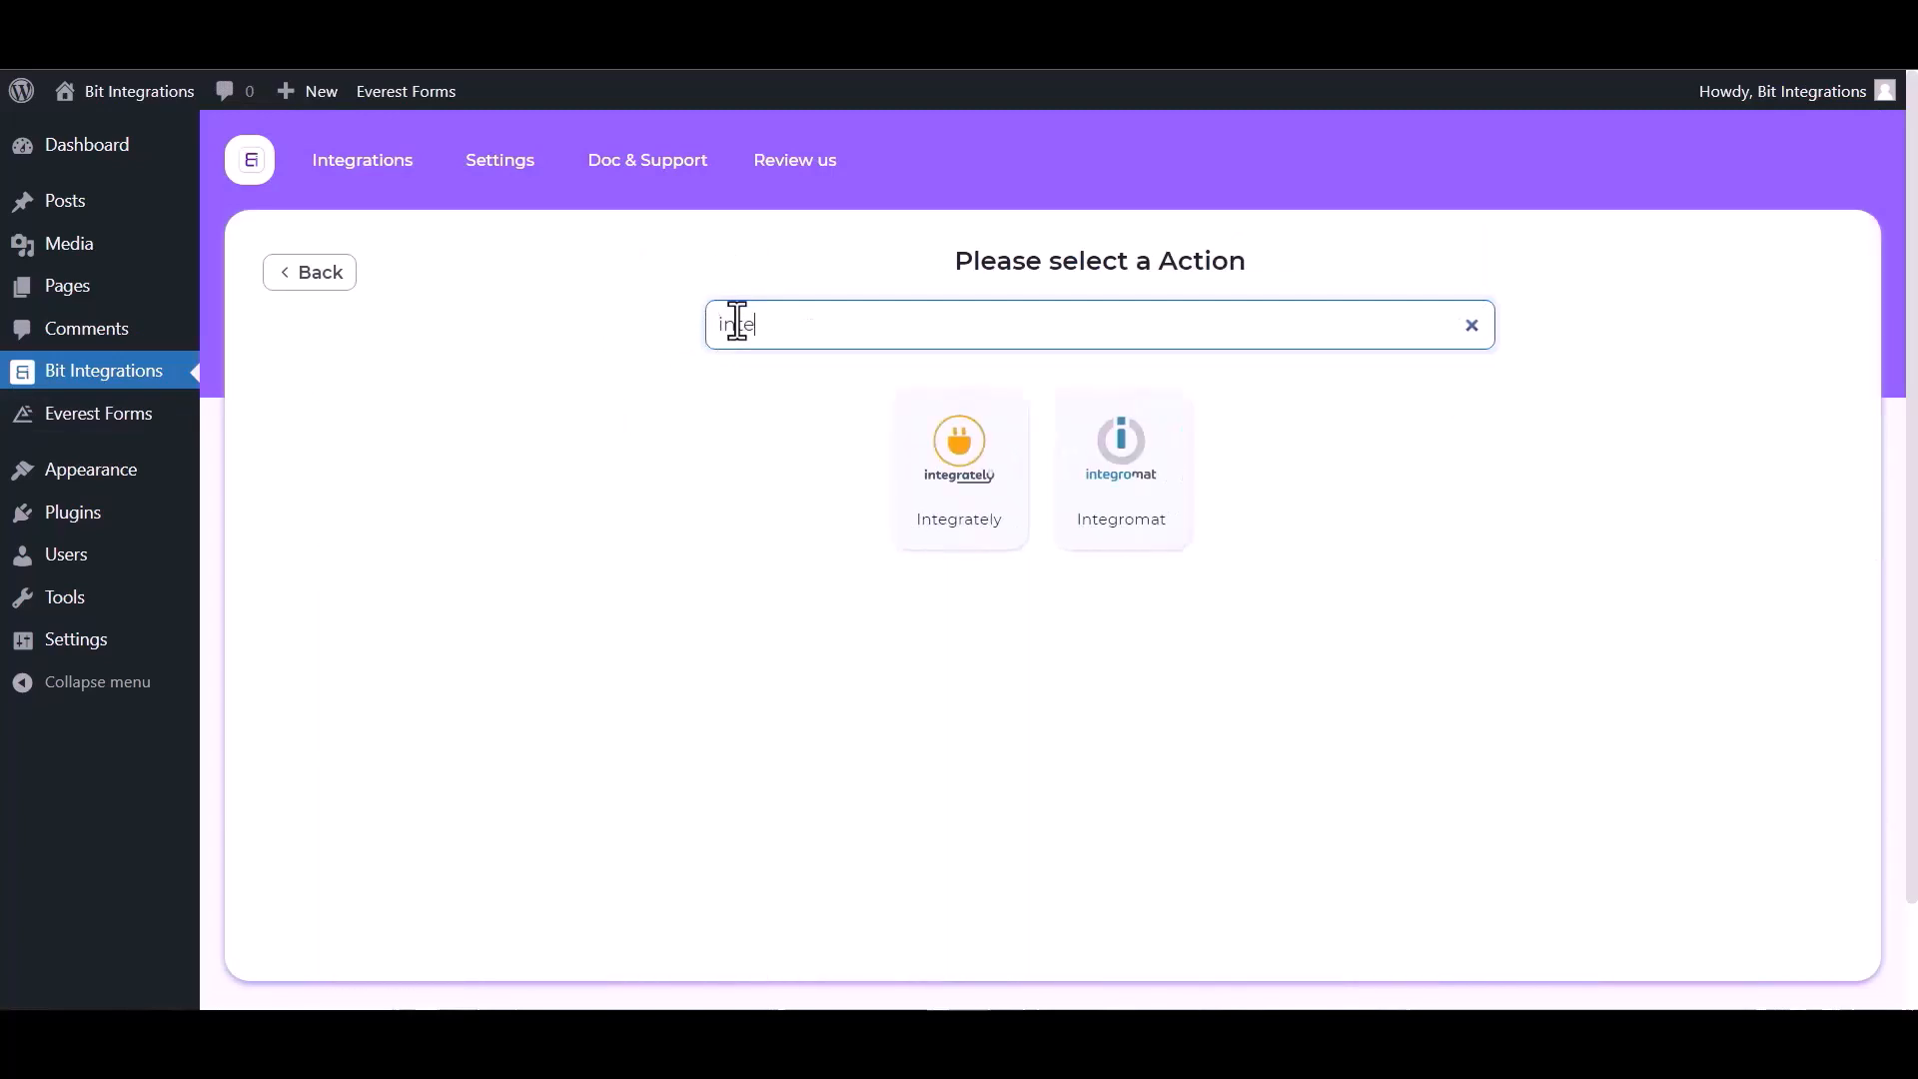
pyautogui.click(976, 483)
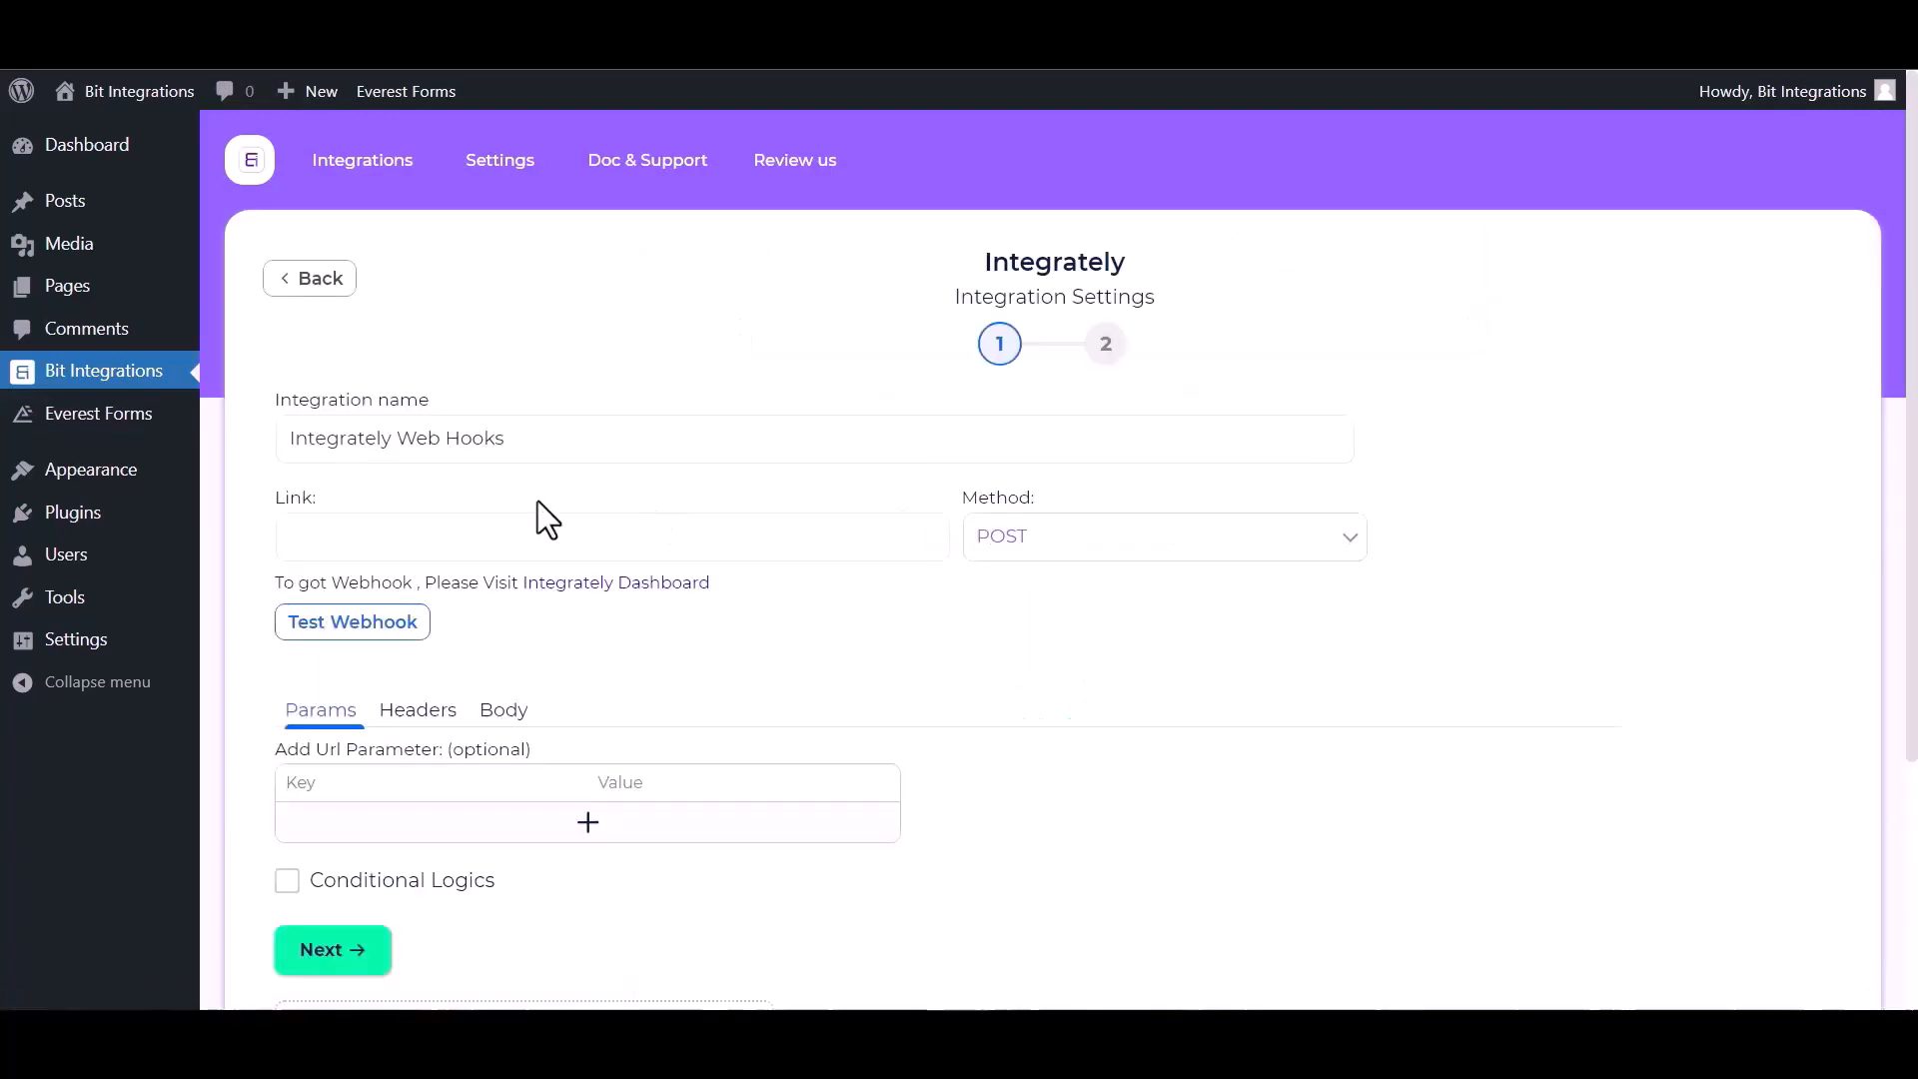
pyautogui.click(372, 536)
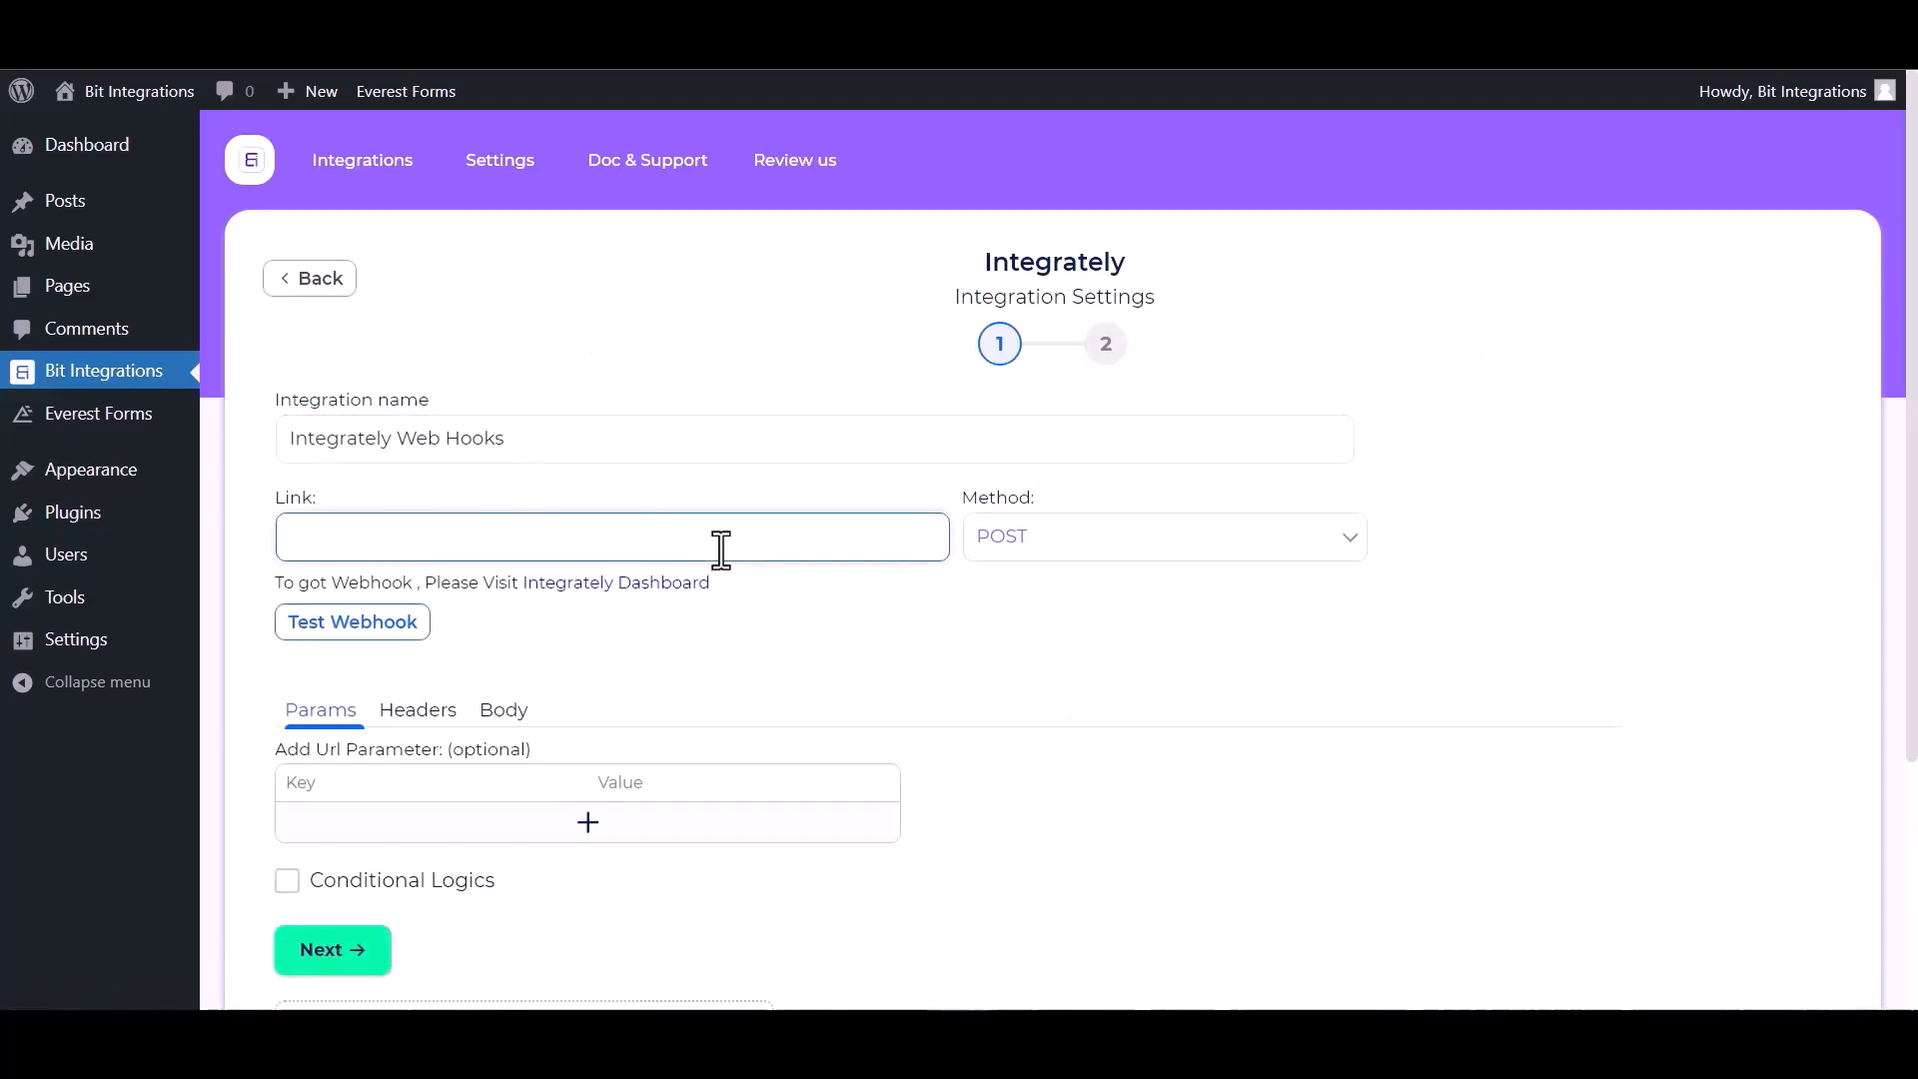
pyautogui.click(635, 600)
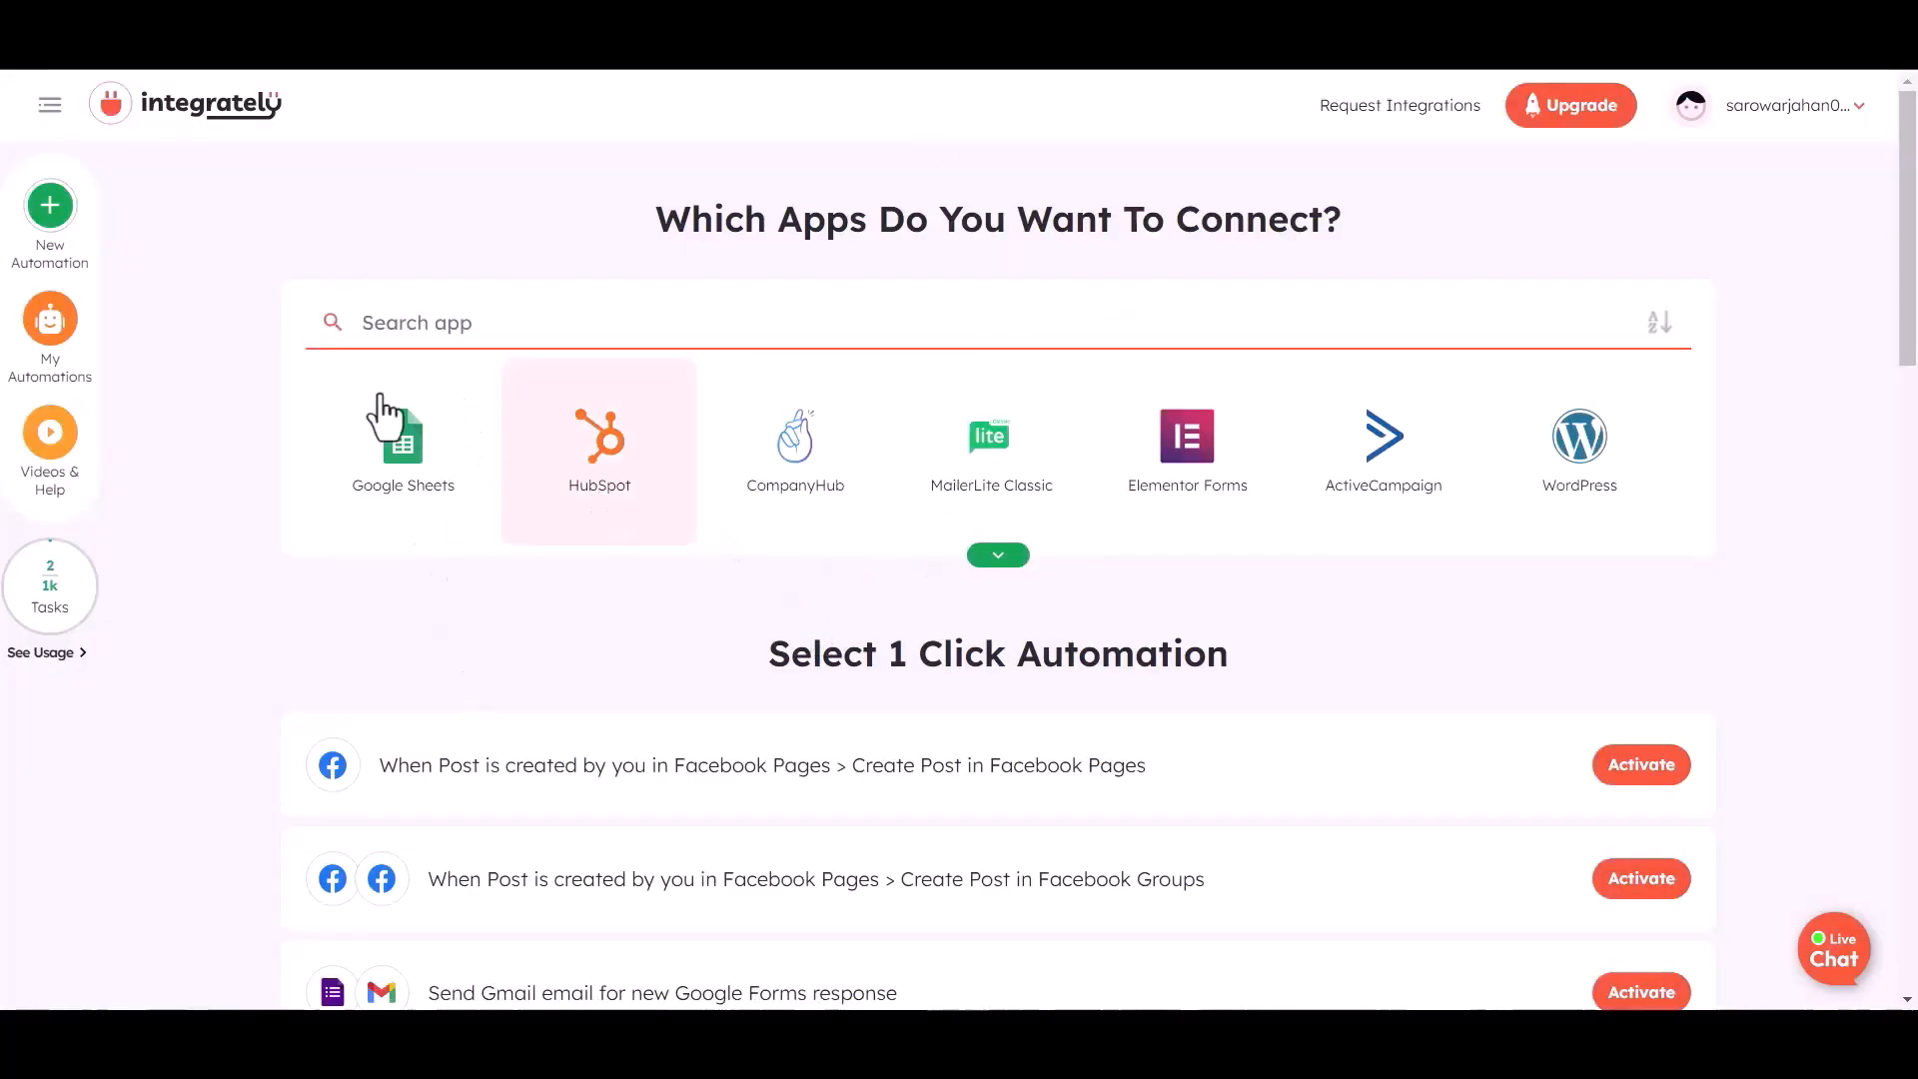
# - Pick Webhook / API Integration and Airtable as the apps to connect
pyautogui.click(435, 330)
pyautogui.write('web')
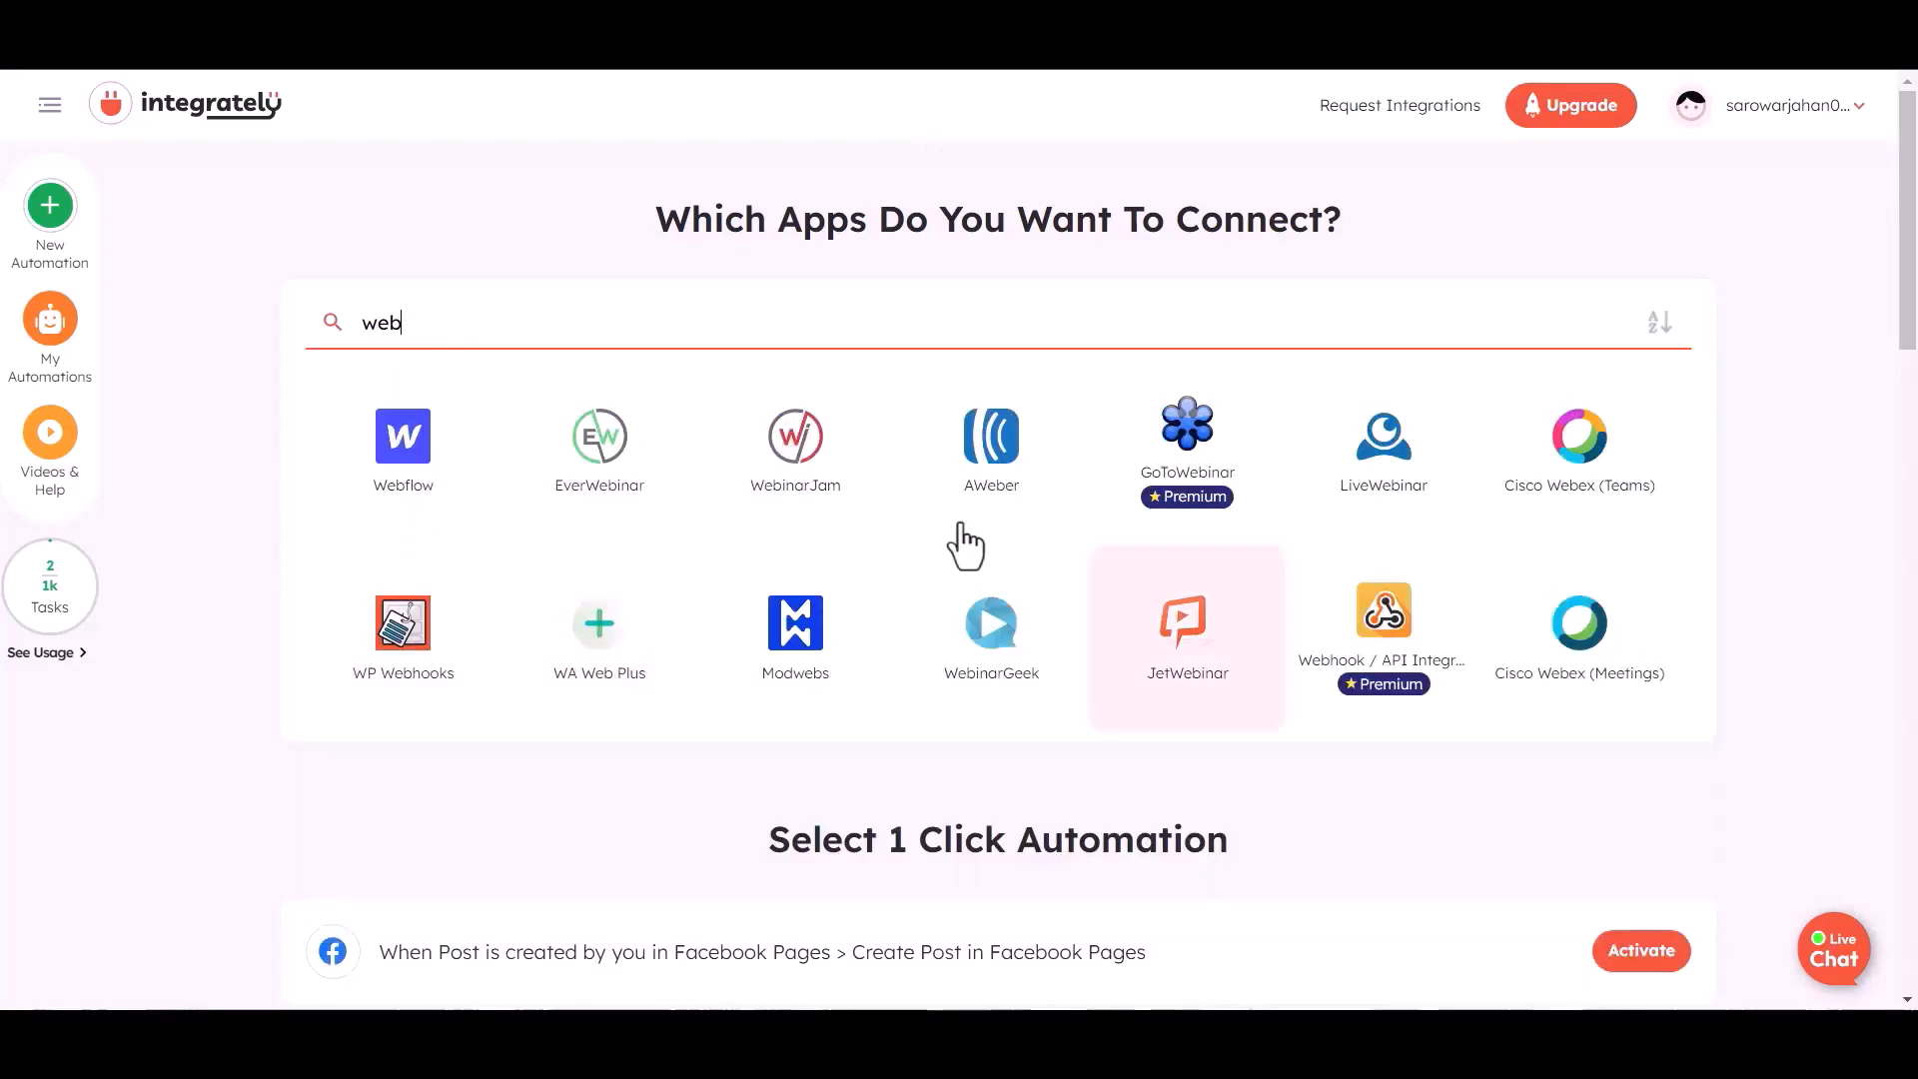
pyautogui.click(1362, 636)
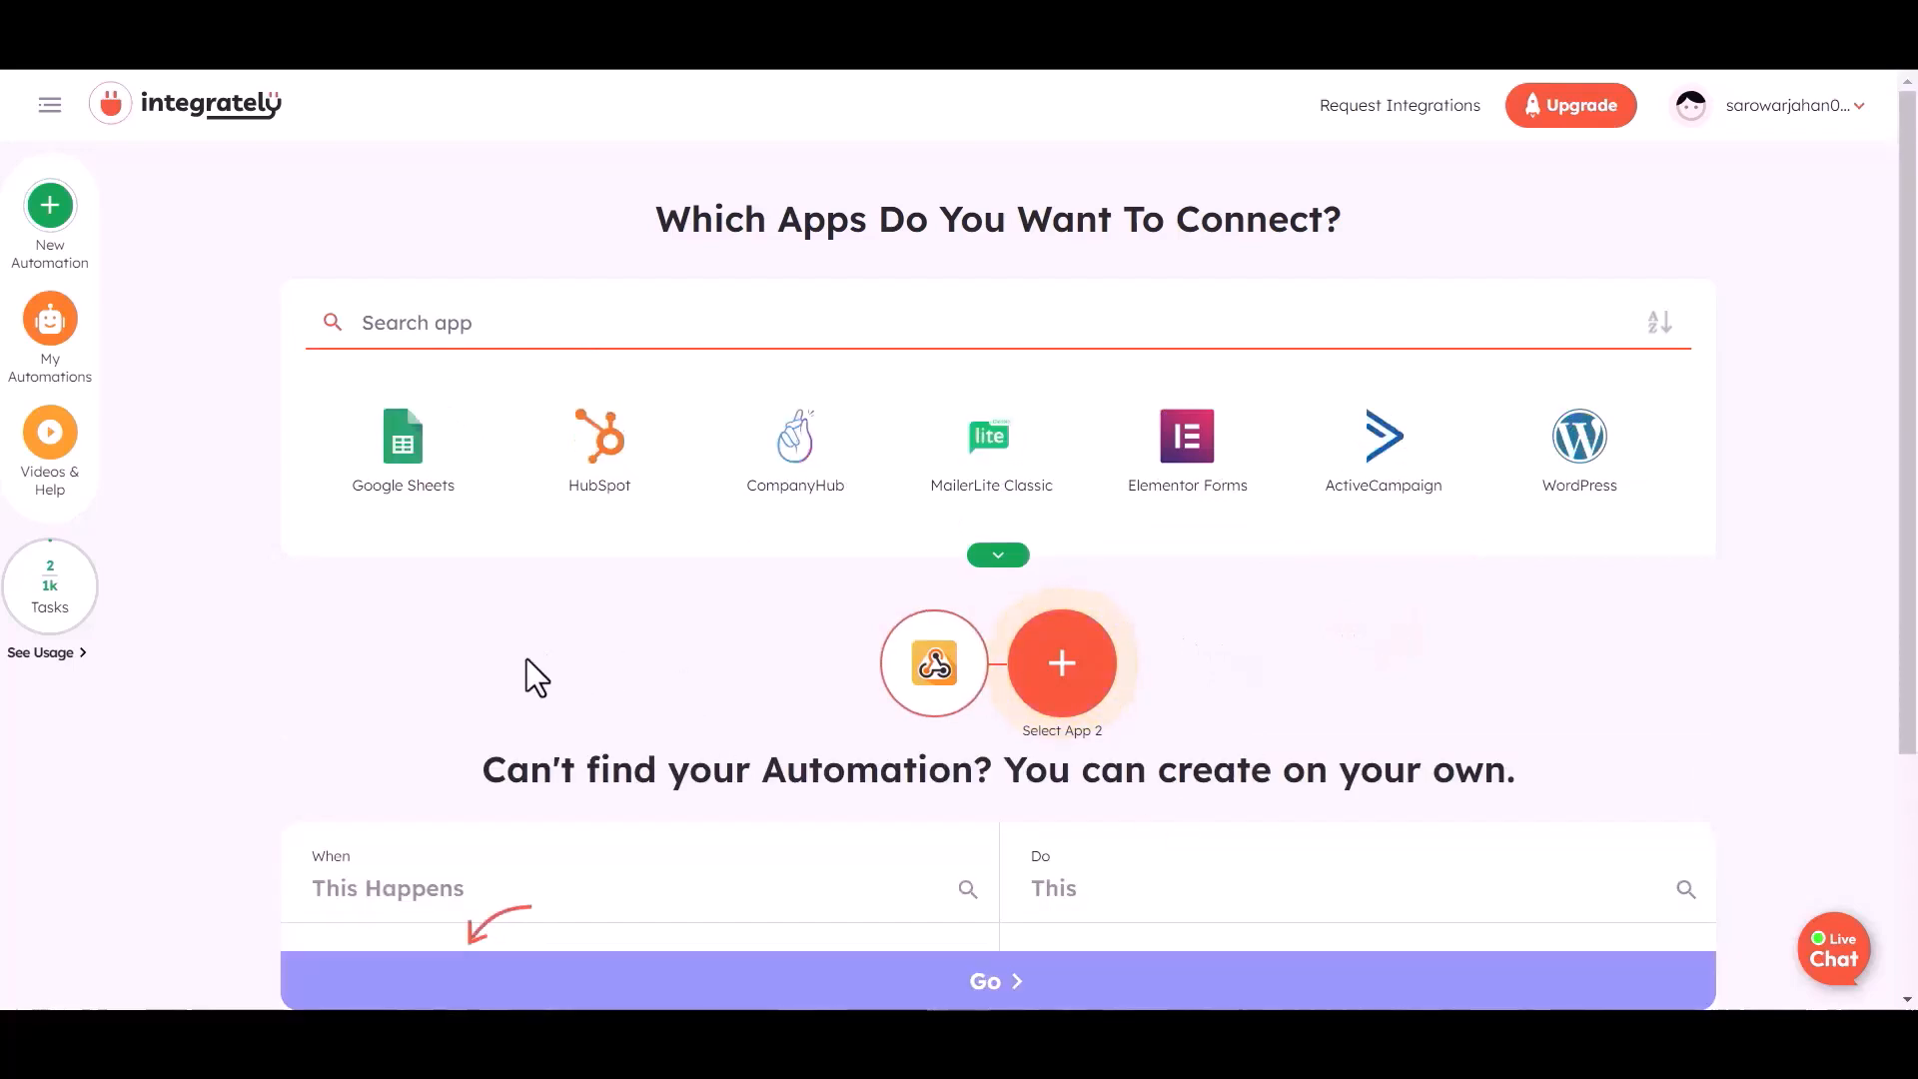
pyautogui.click(427, 322)
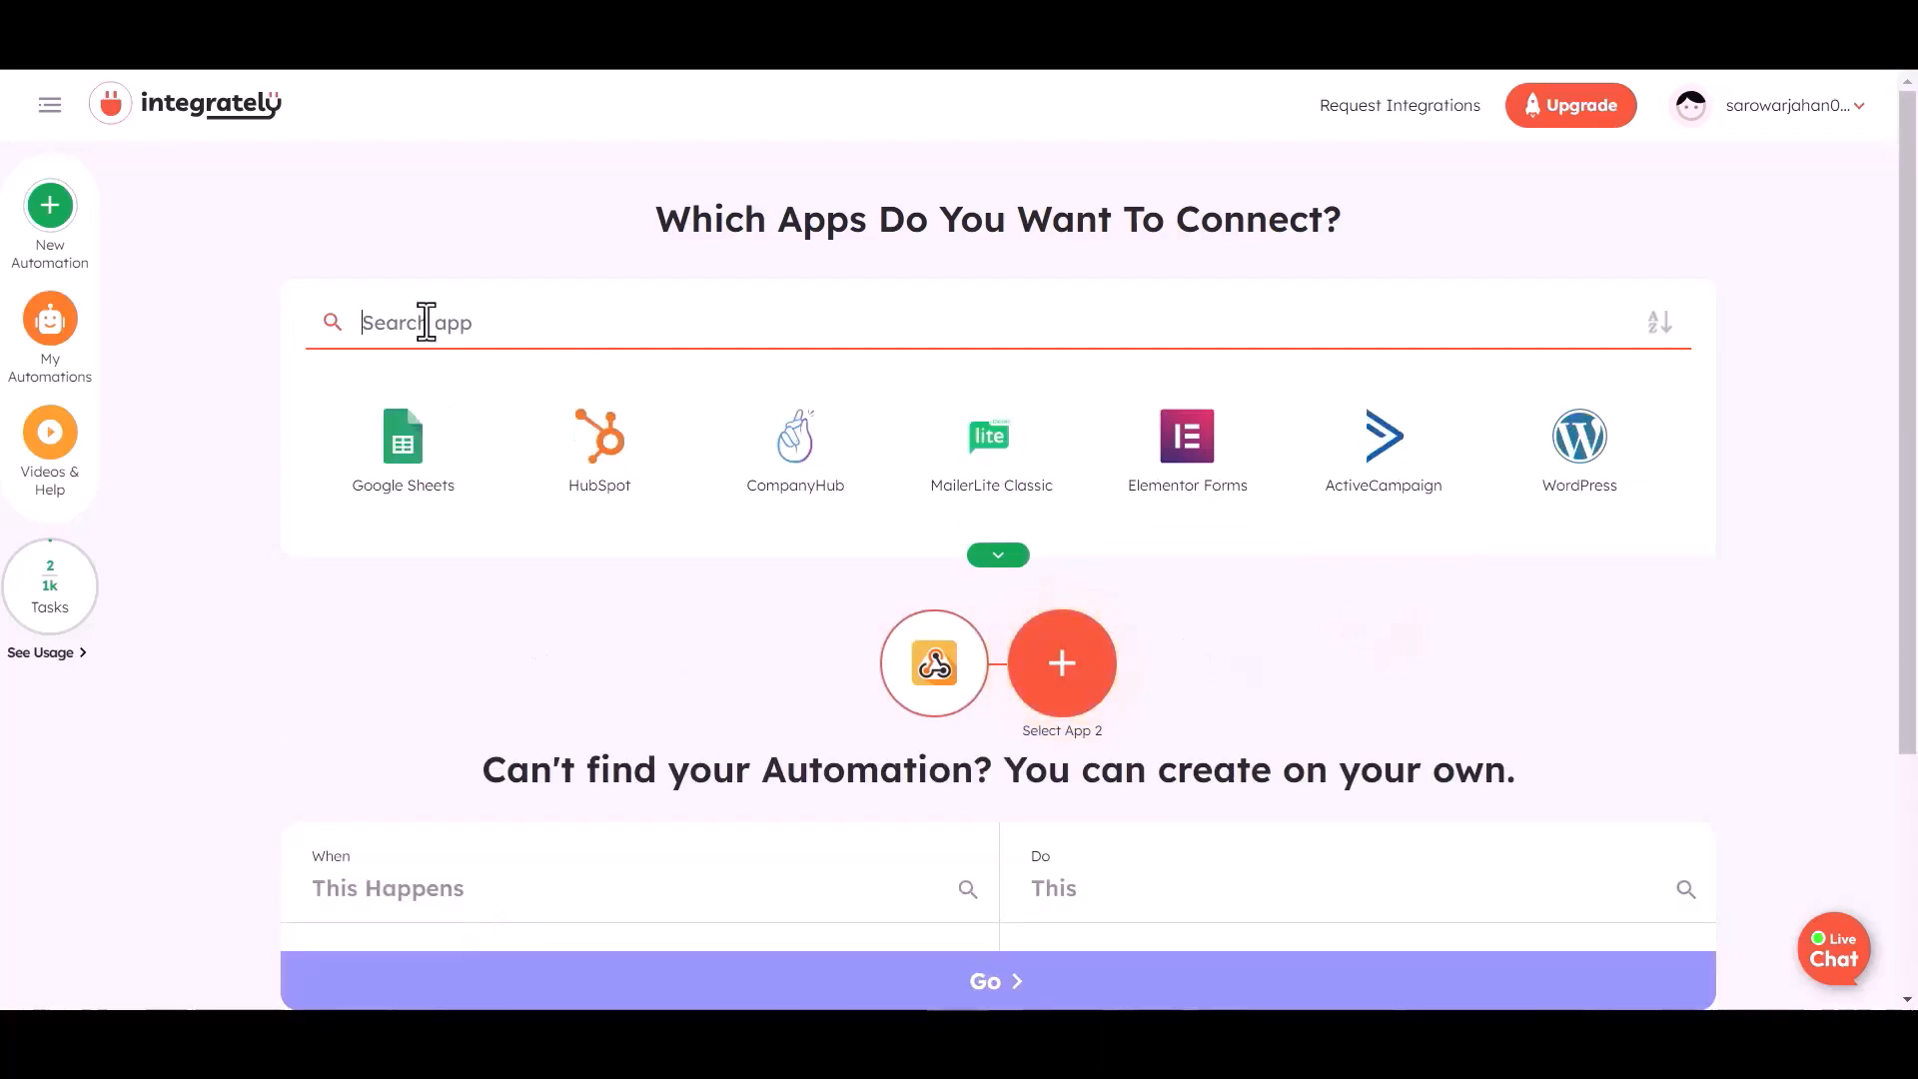
pyautogui.write('air')
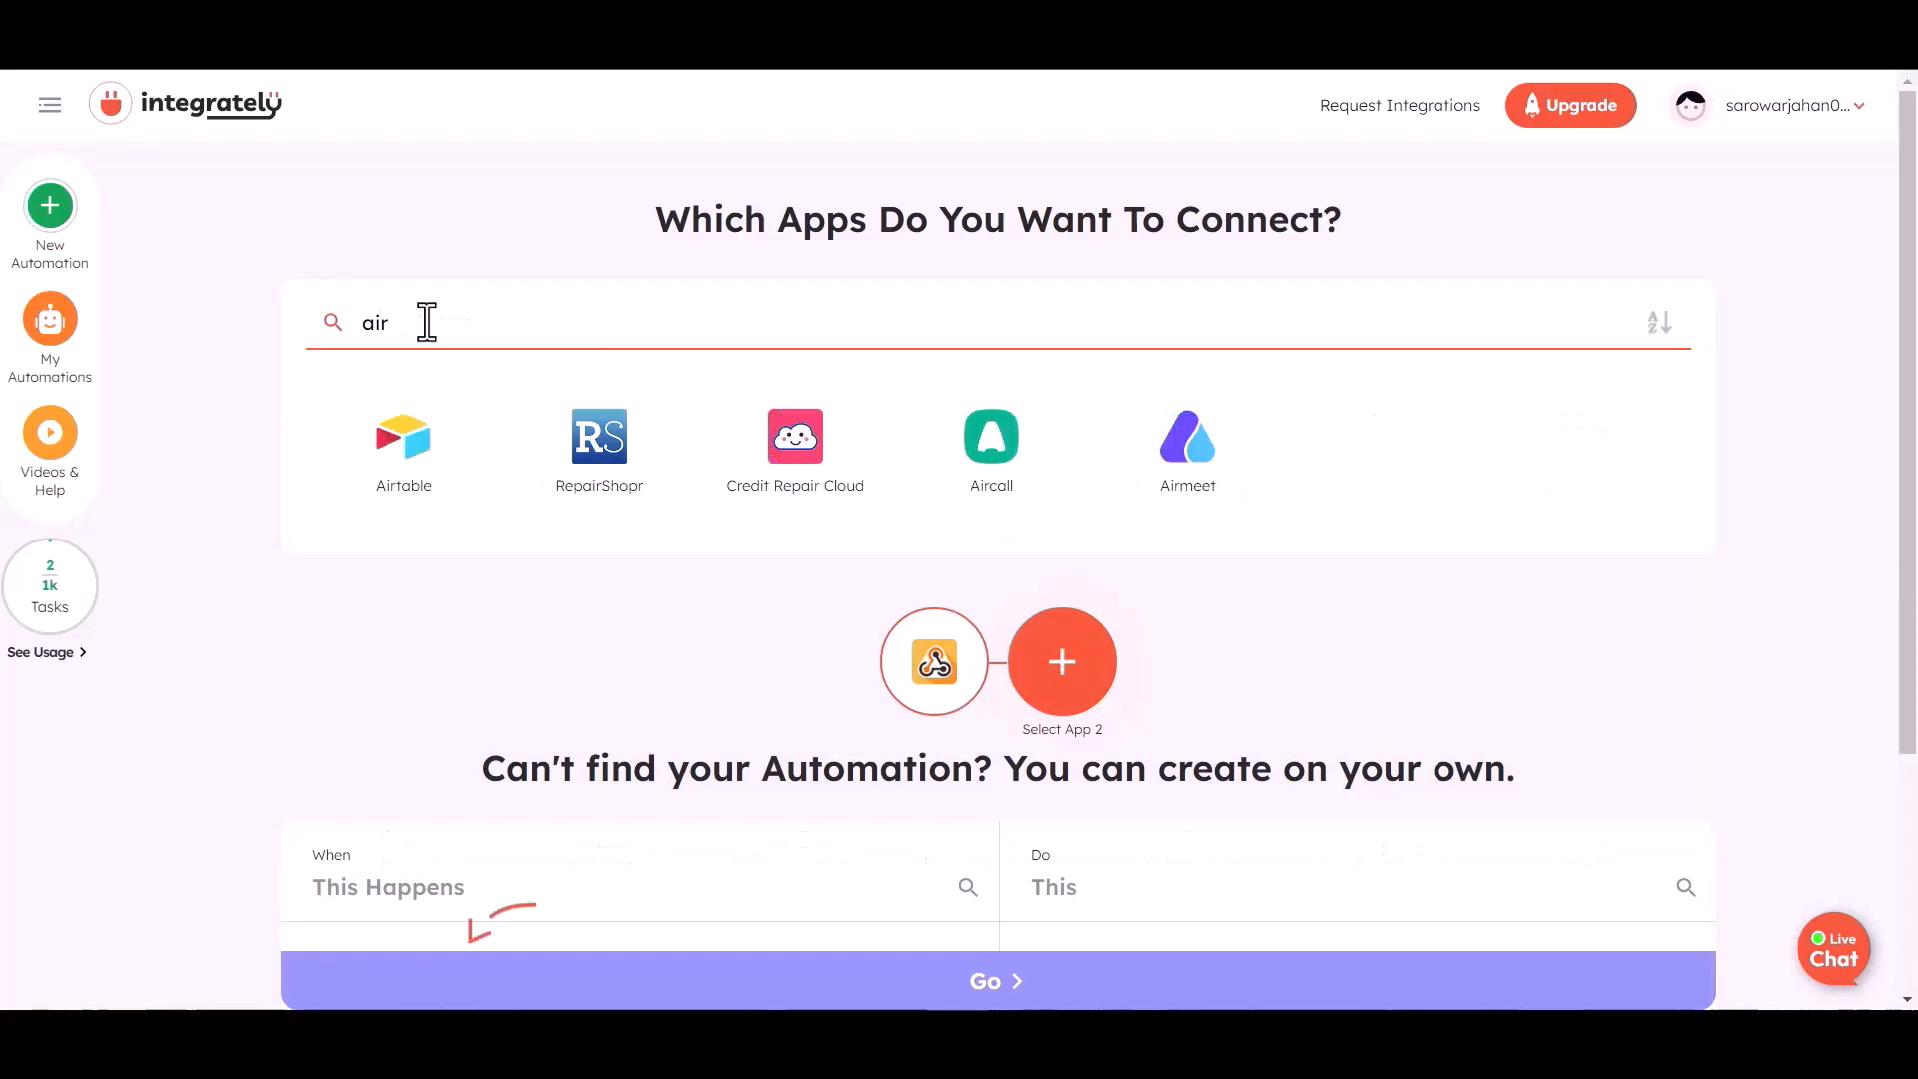
pyautogui.click(405, 472)
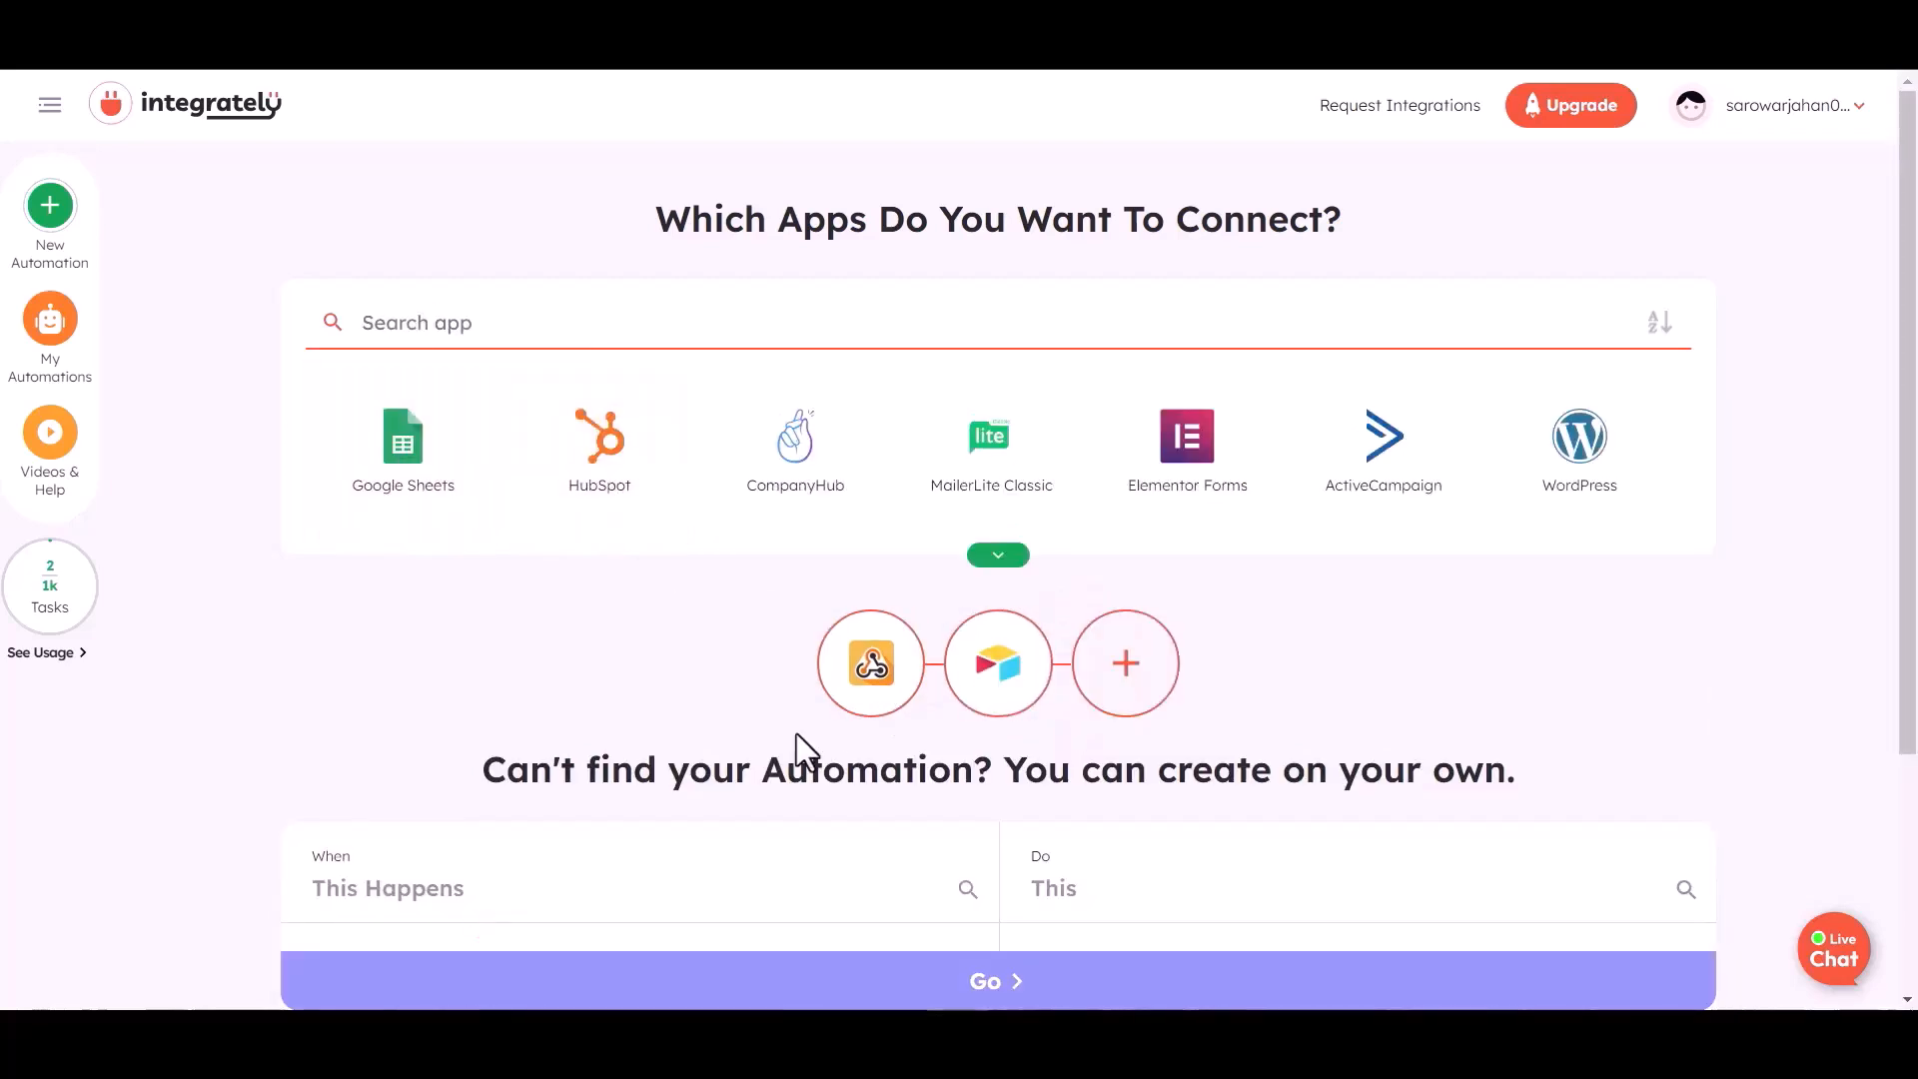
# - Create a webhook-trigger automation that creates an Airtable record, and copy its webhook URL
pyautogui.scroll(-3, 804, 751)
pyautogui.scroll(-1, 584, 754)
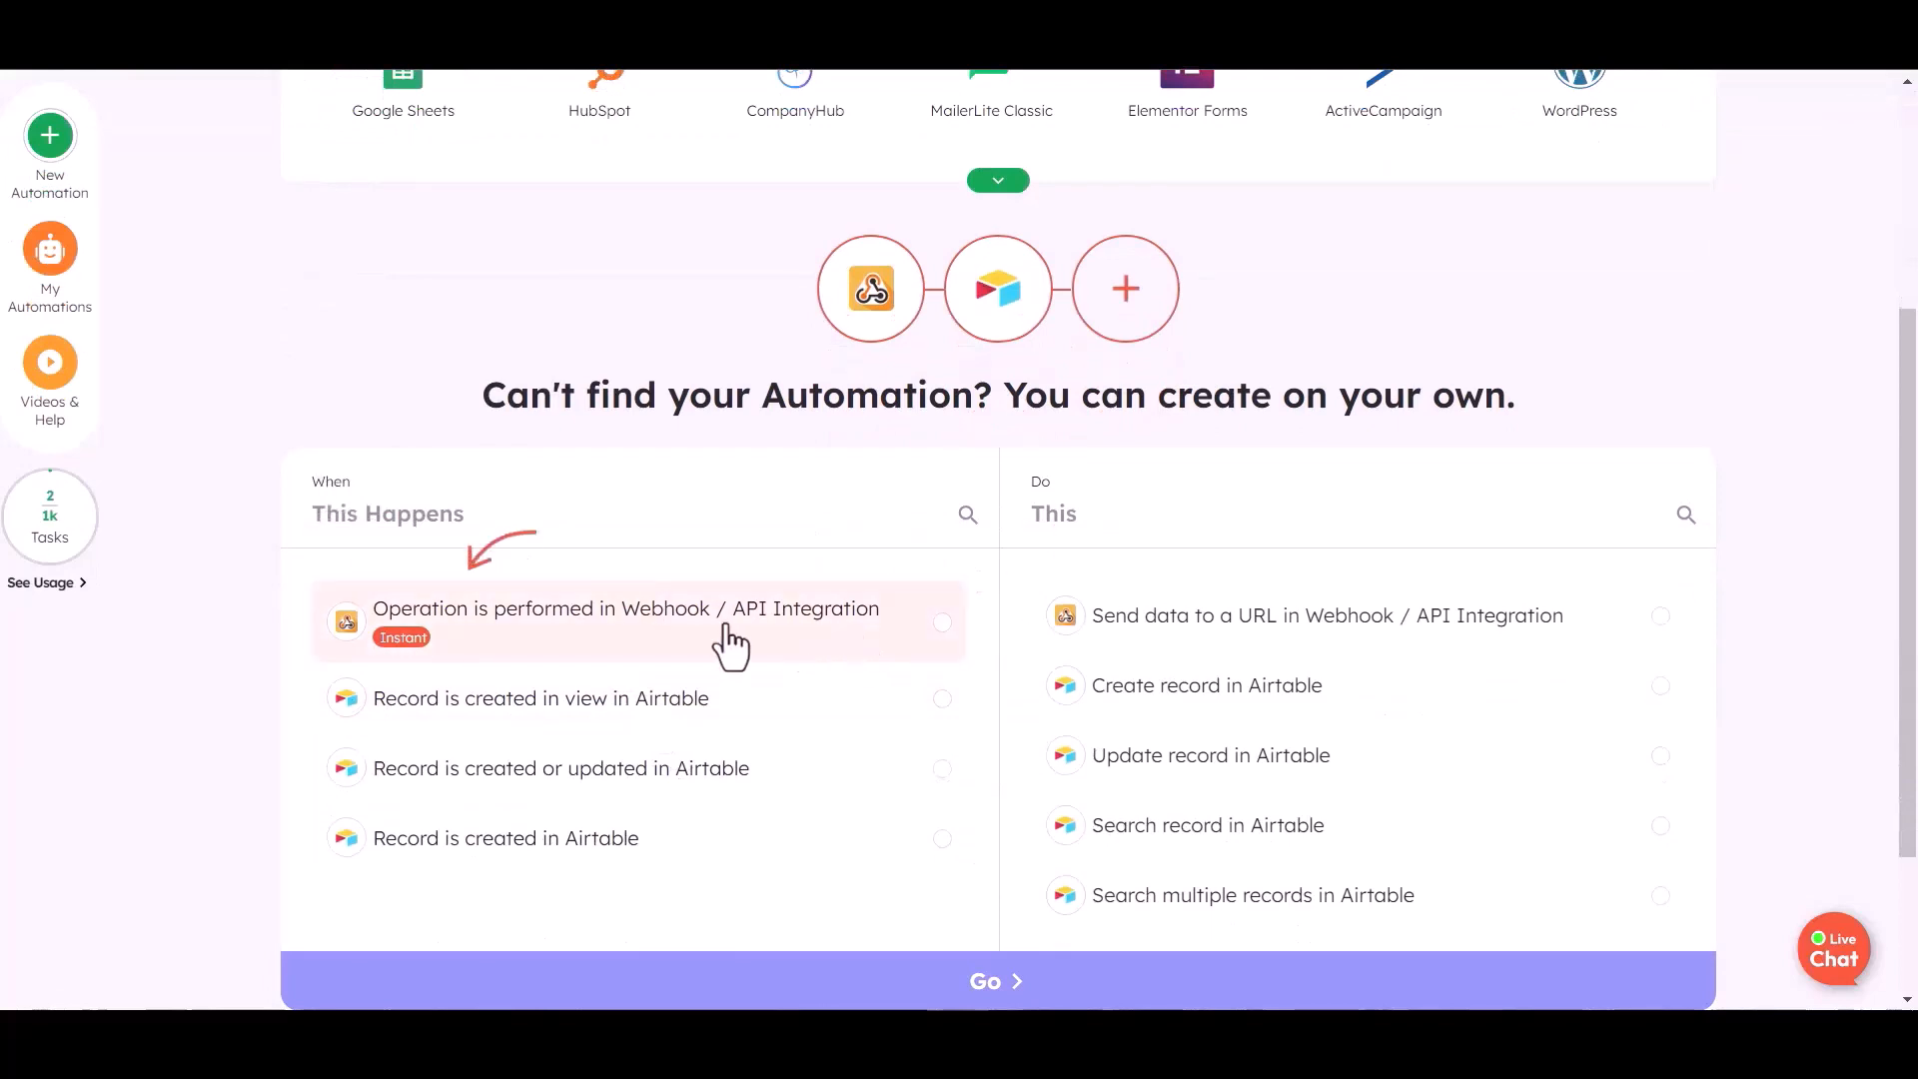
pyautogui.click(847, 651)
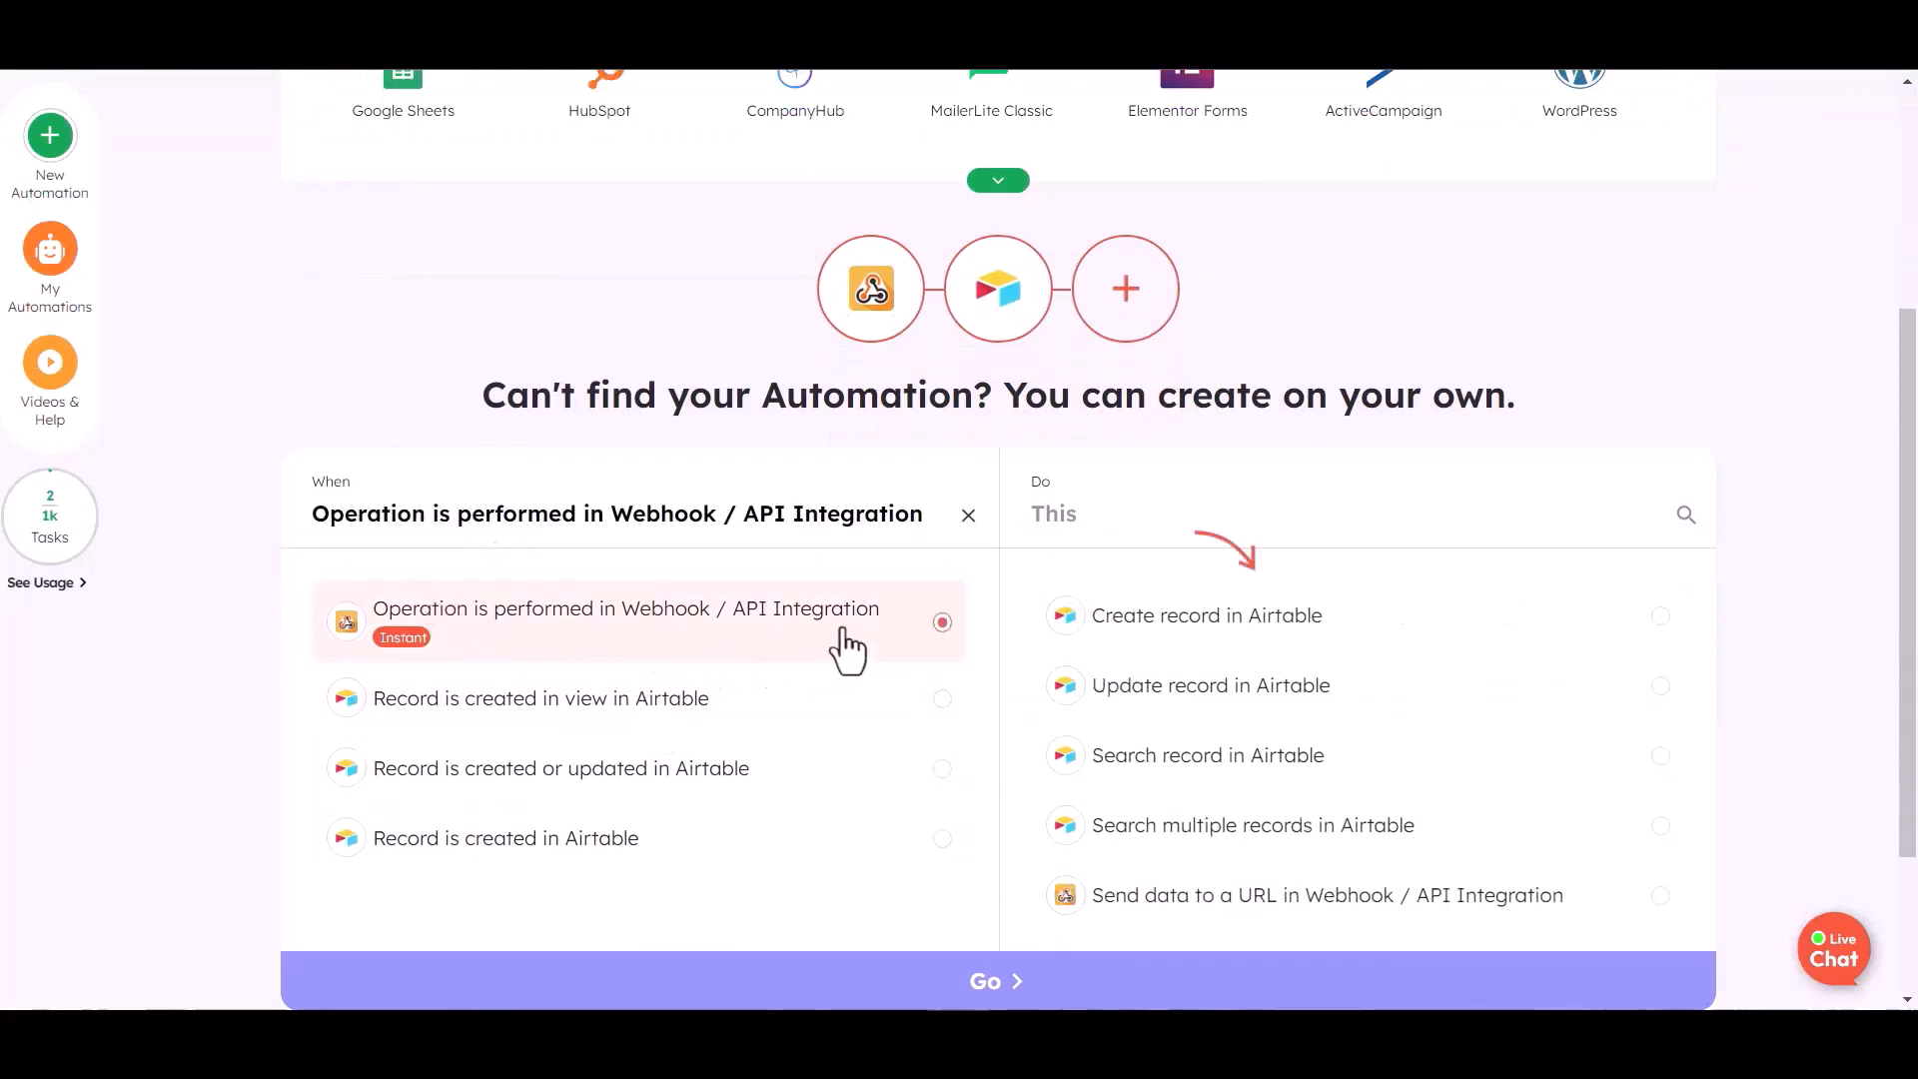
pyautogui.click(1358, 622)
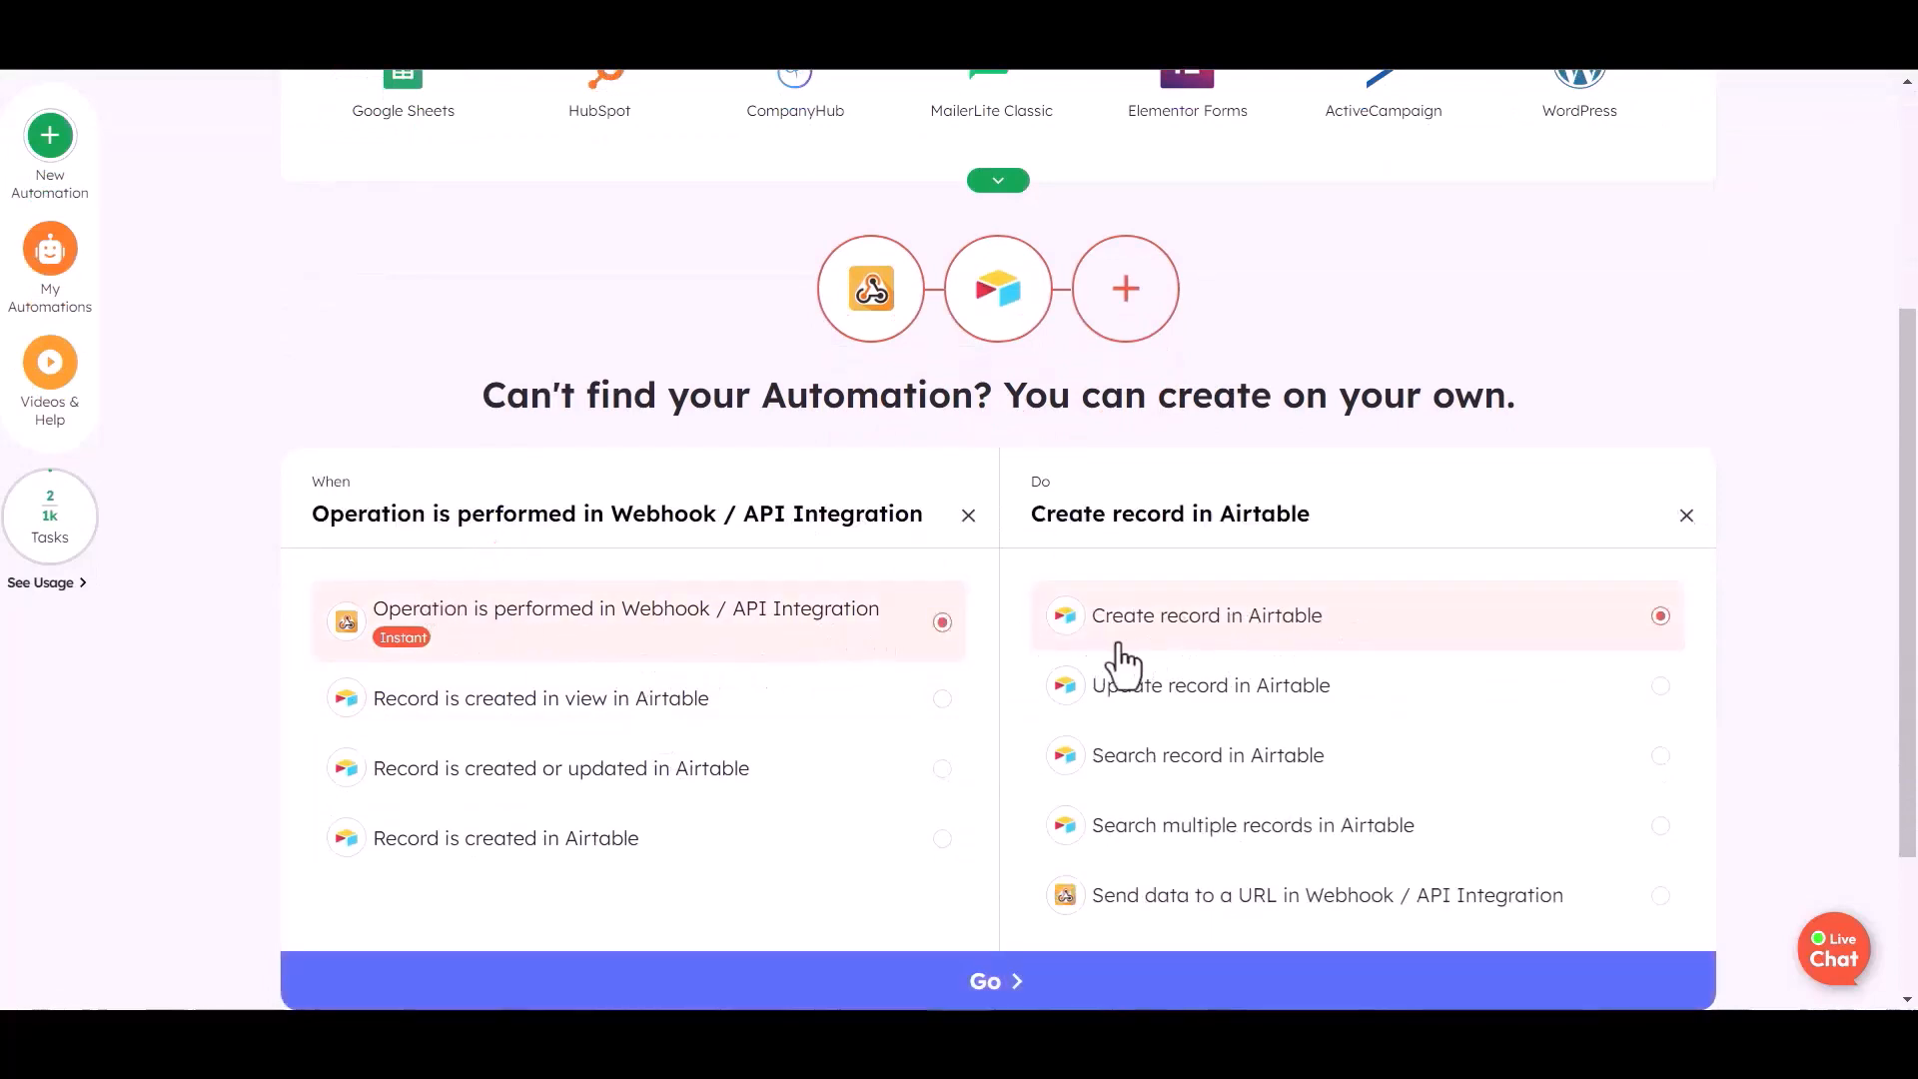
pyautogui.scroll(-2, 1049, 689)
pyautogui.click(1004, 773)
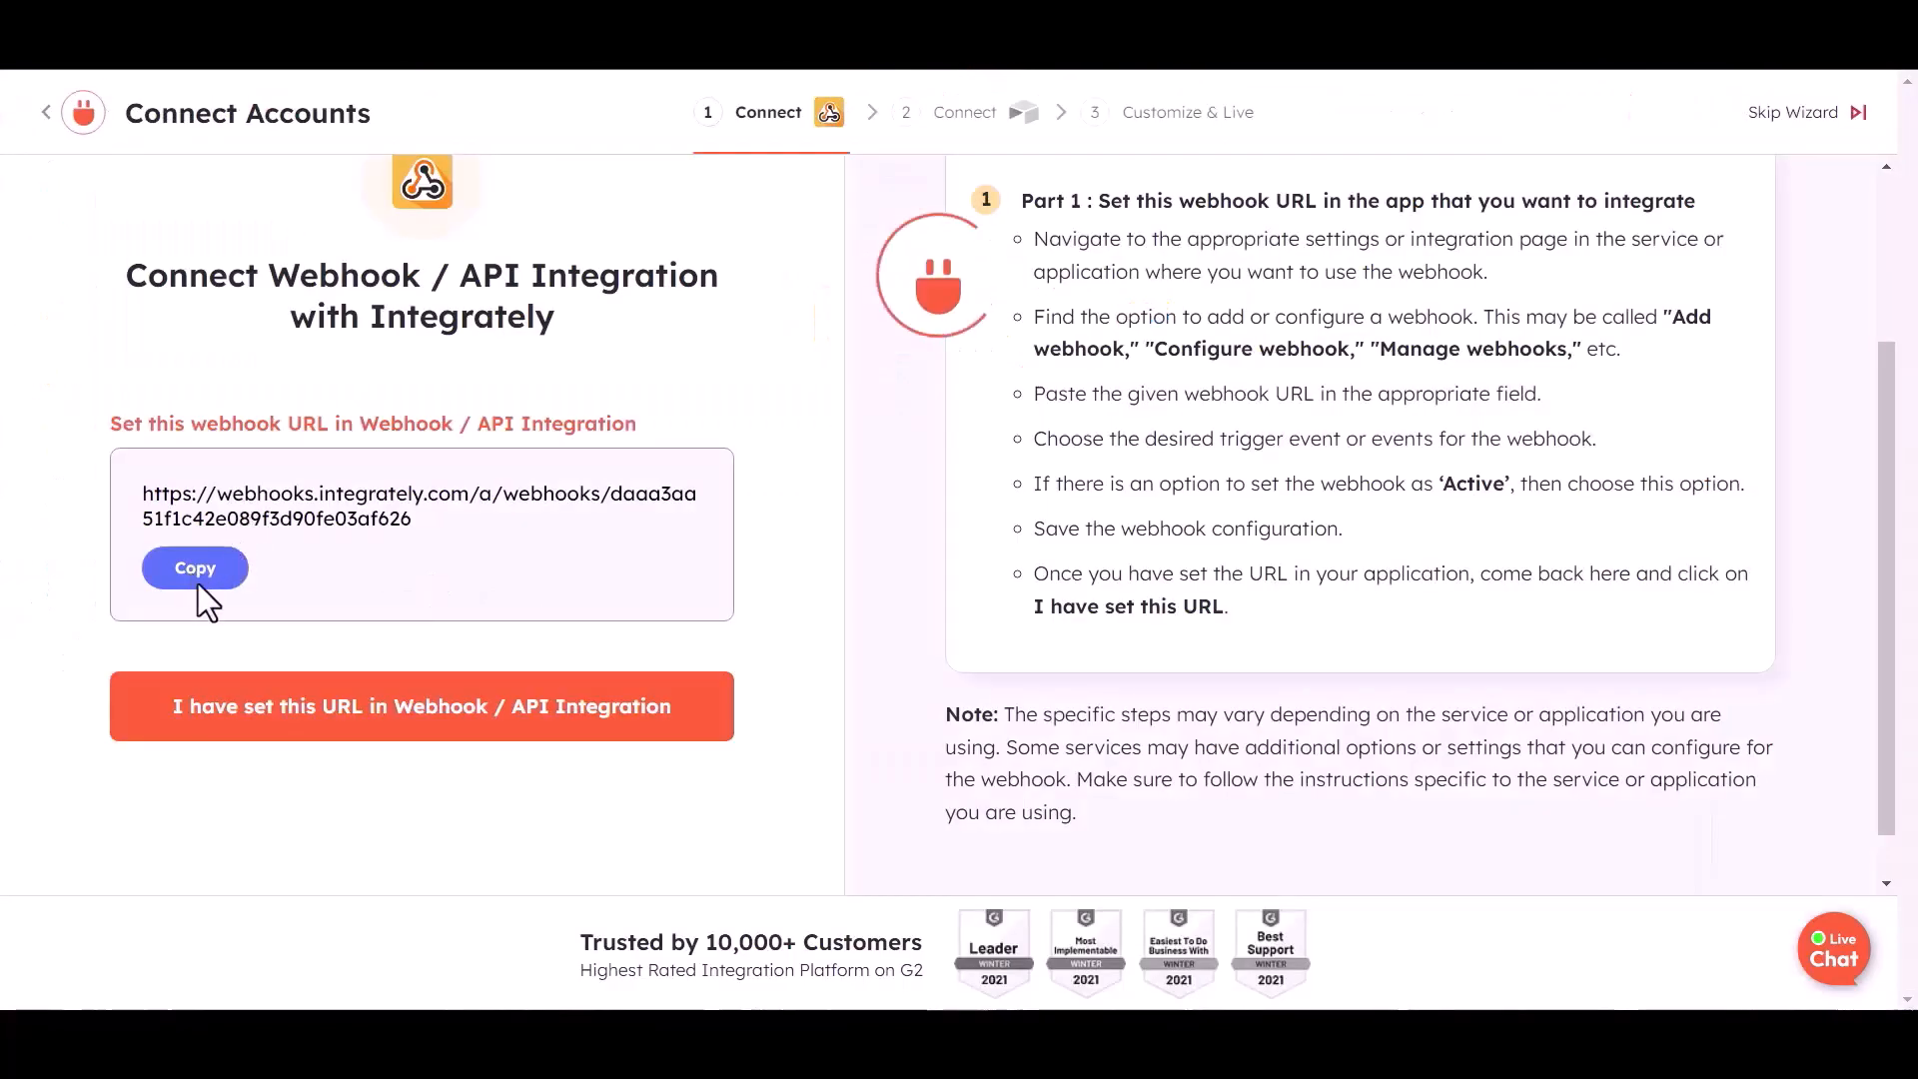
pyautogui.scroll(1, 250, 604)
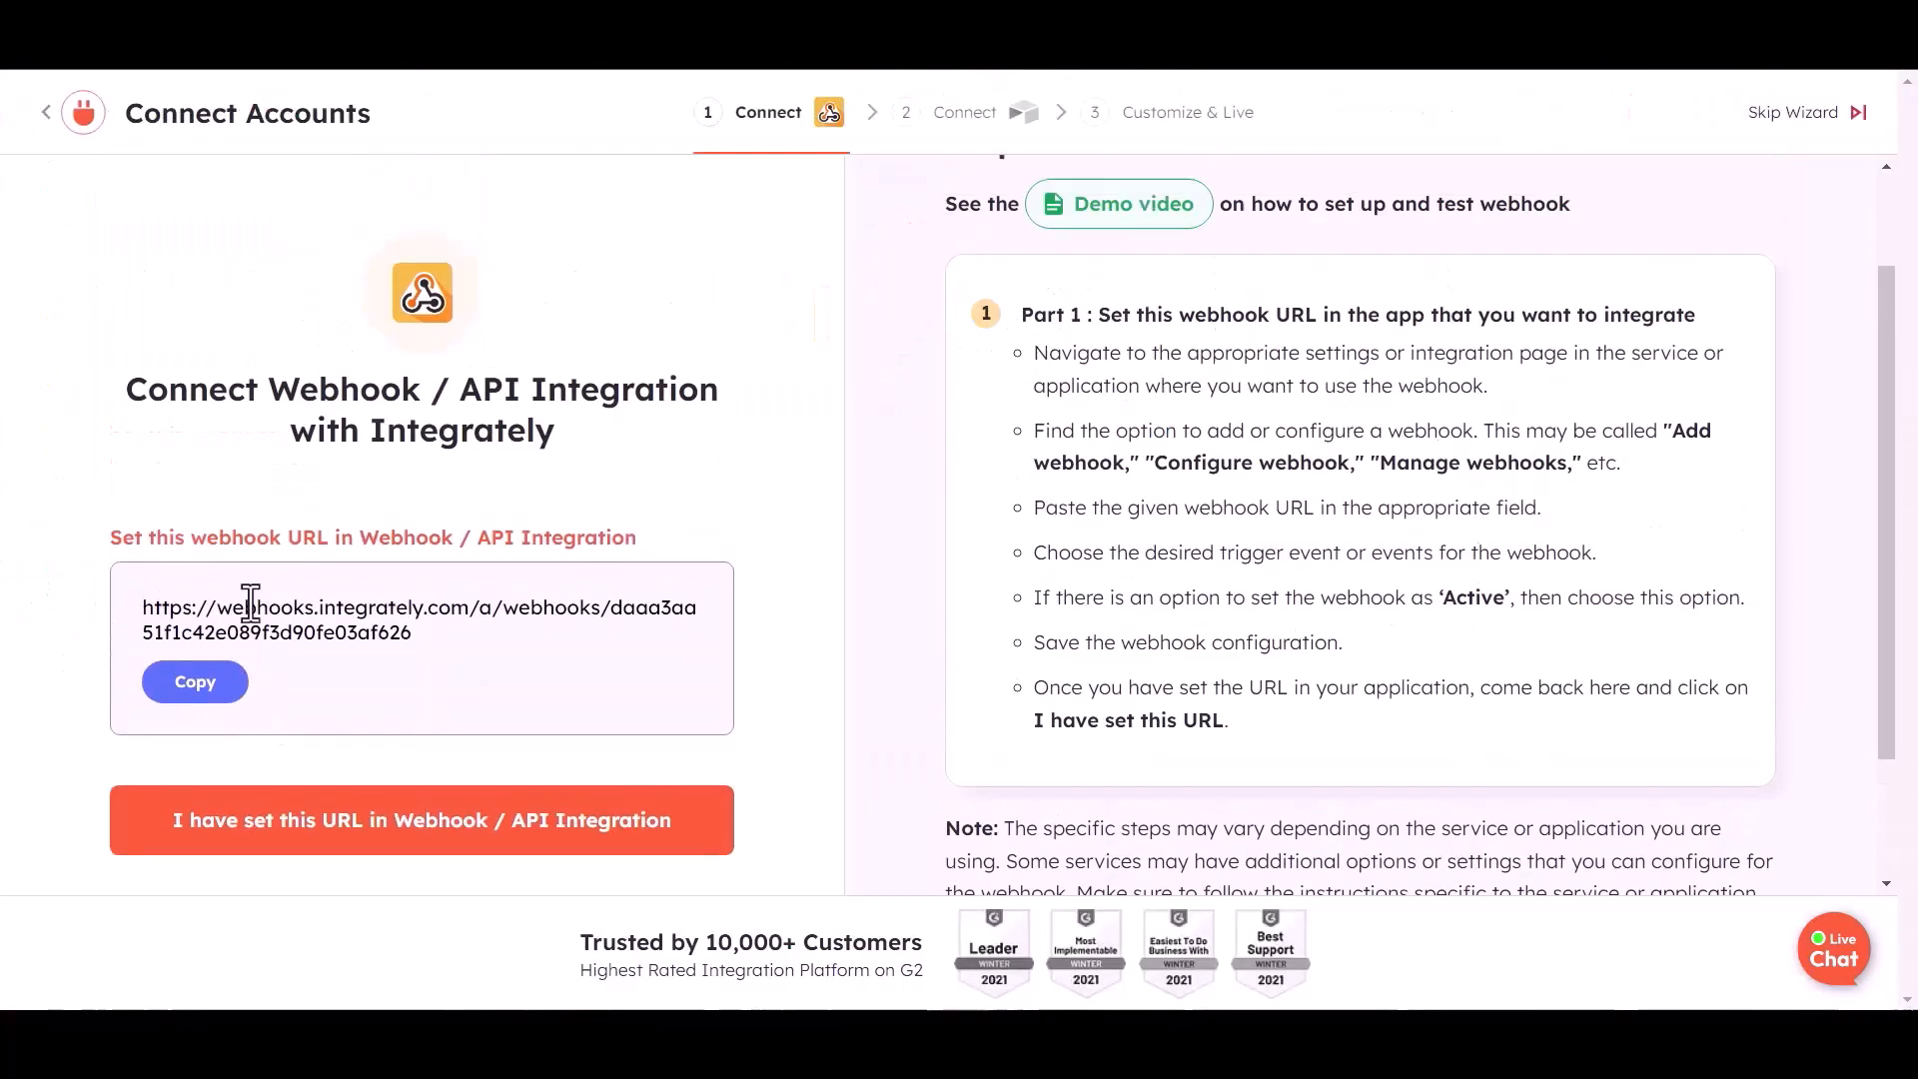
pyautogui.click(199, 696)
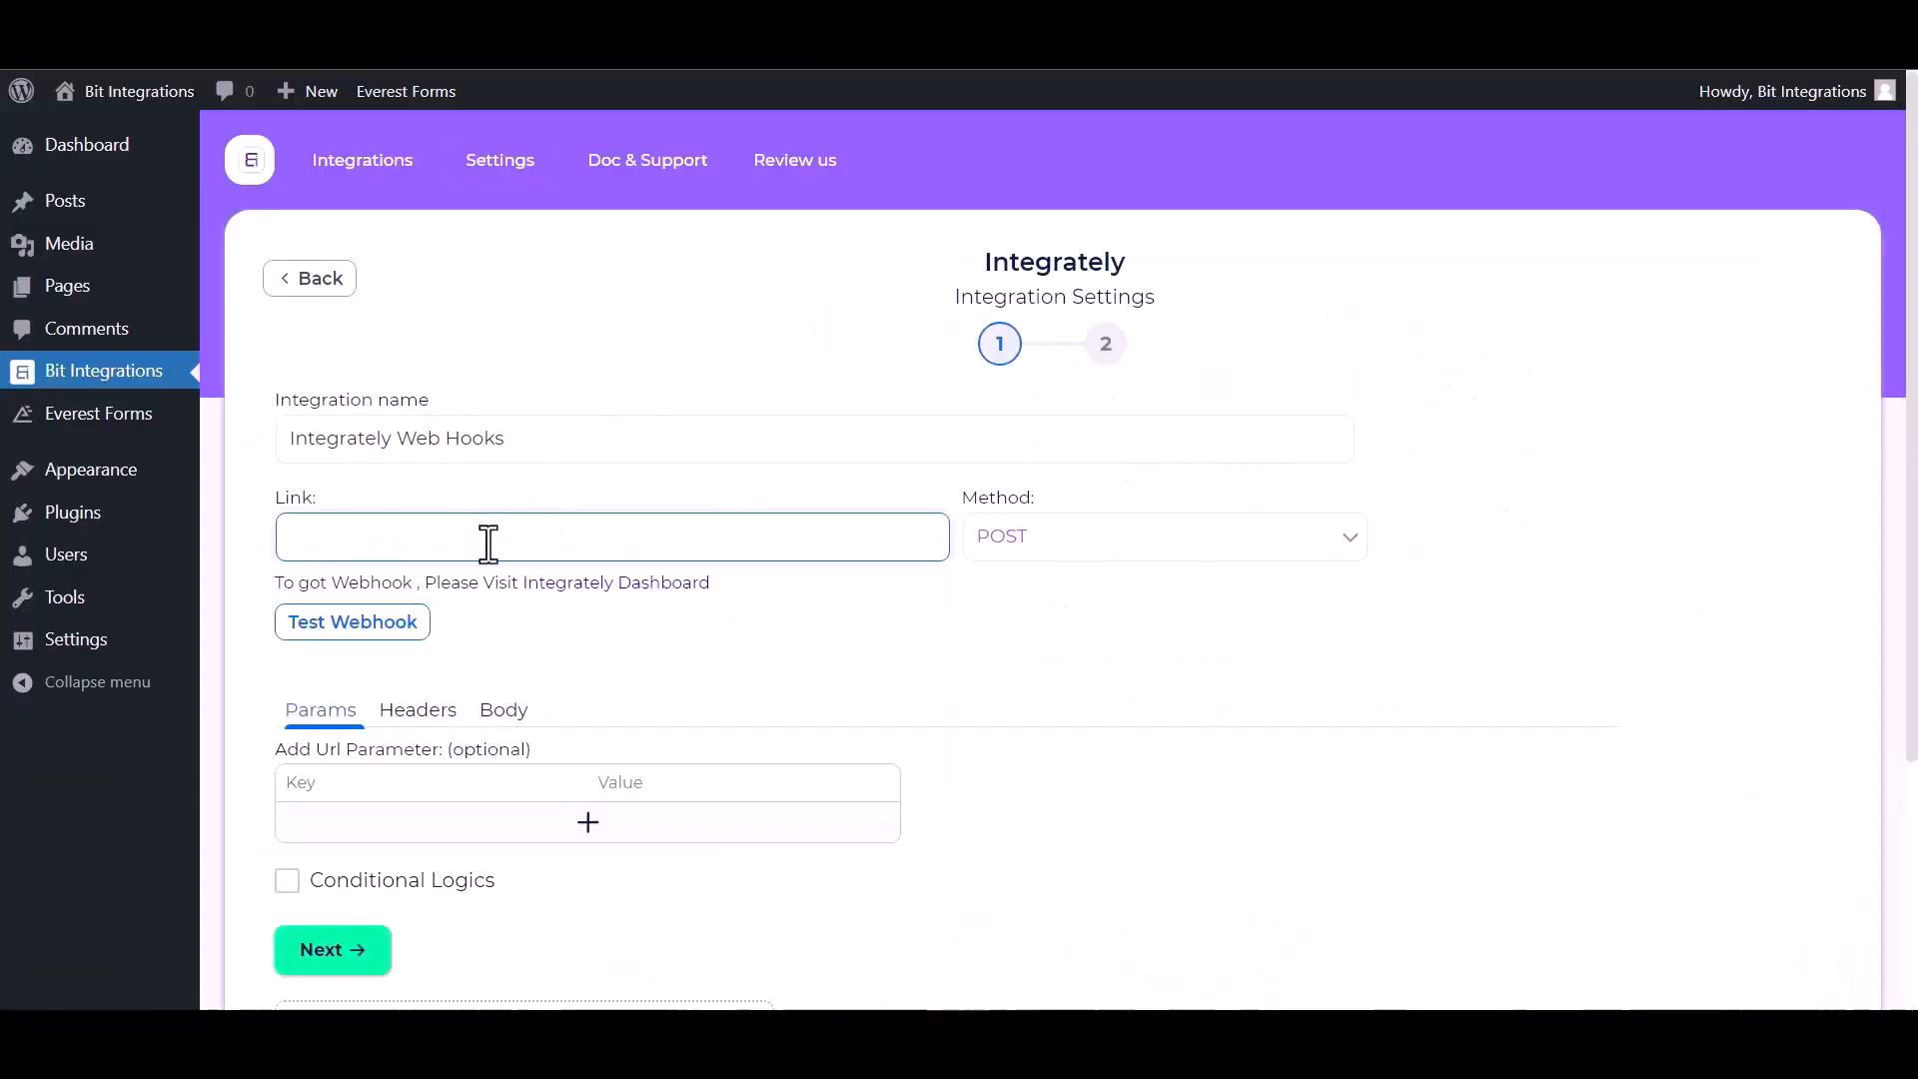
# - Paste the Integrately webhook URL into Link and send all data as application/json
pyautogui.hotkey('ctrl', 'v')
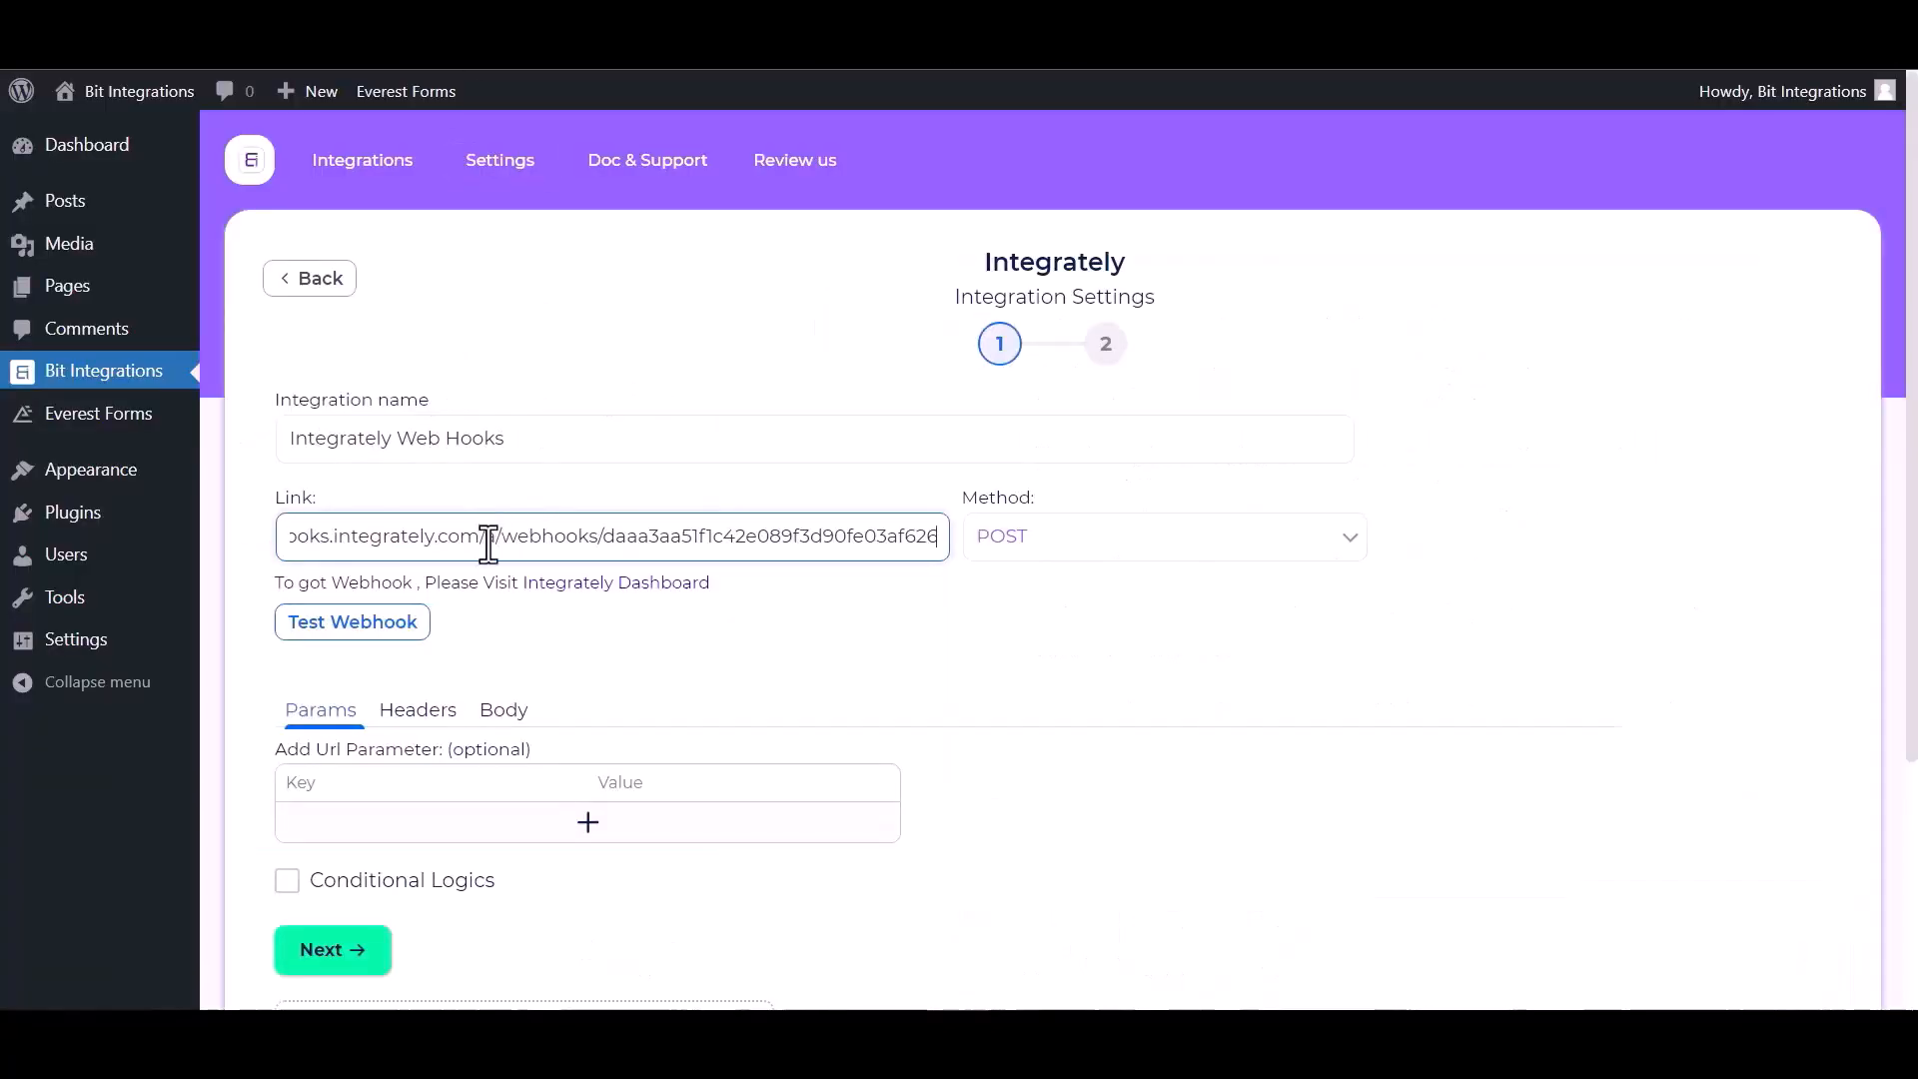
pyautogui.click(515, 713)
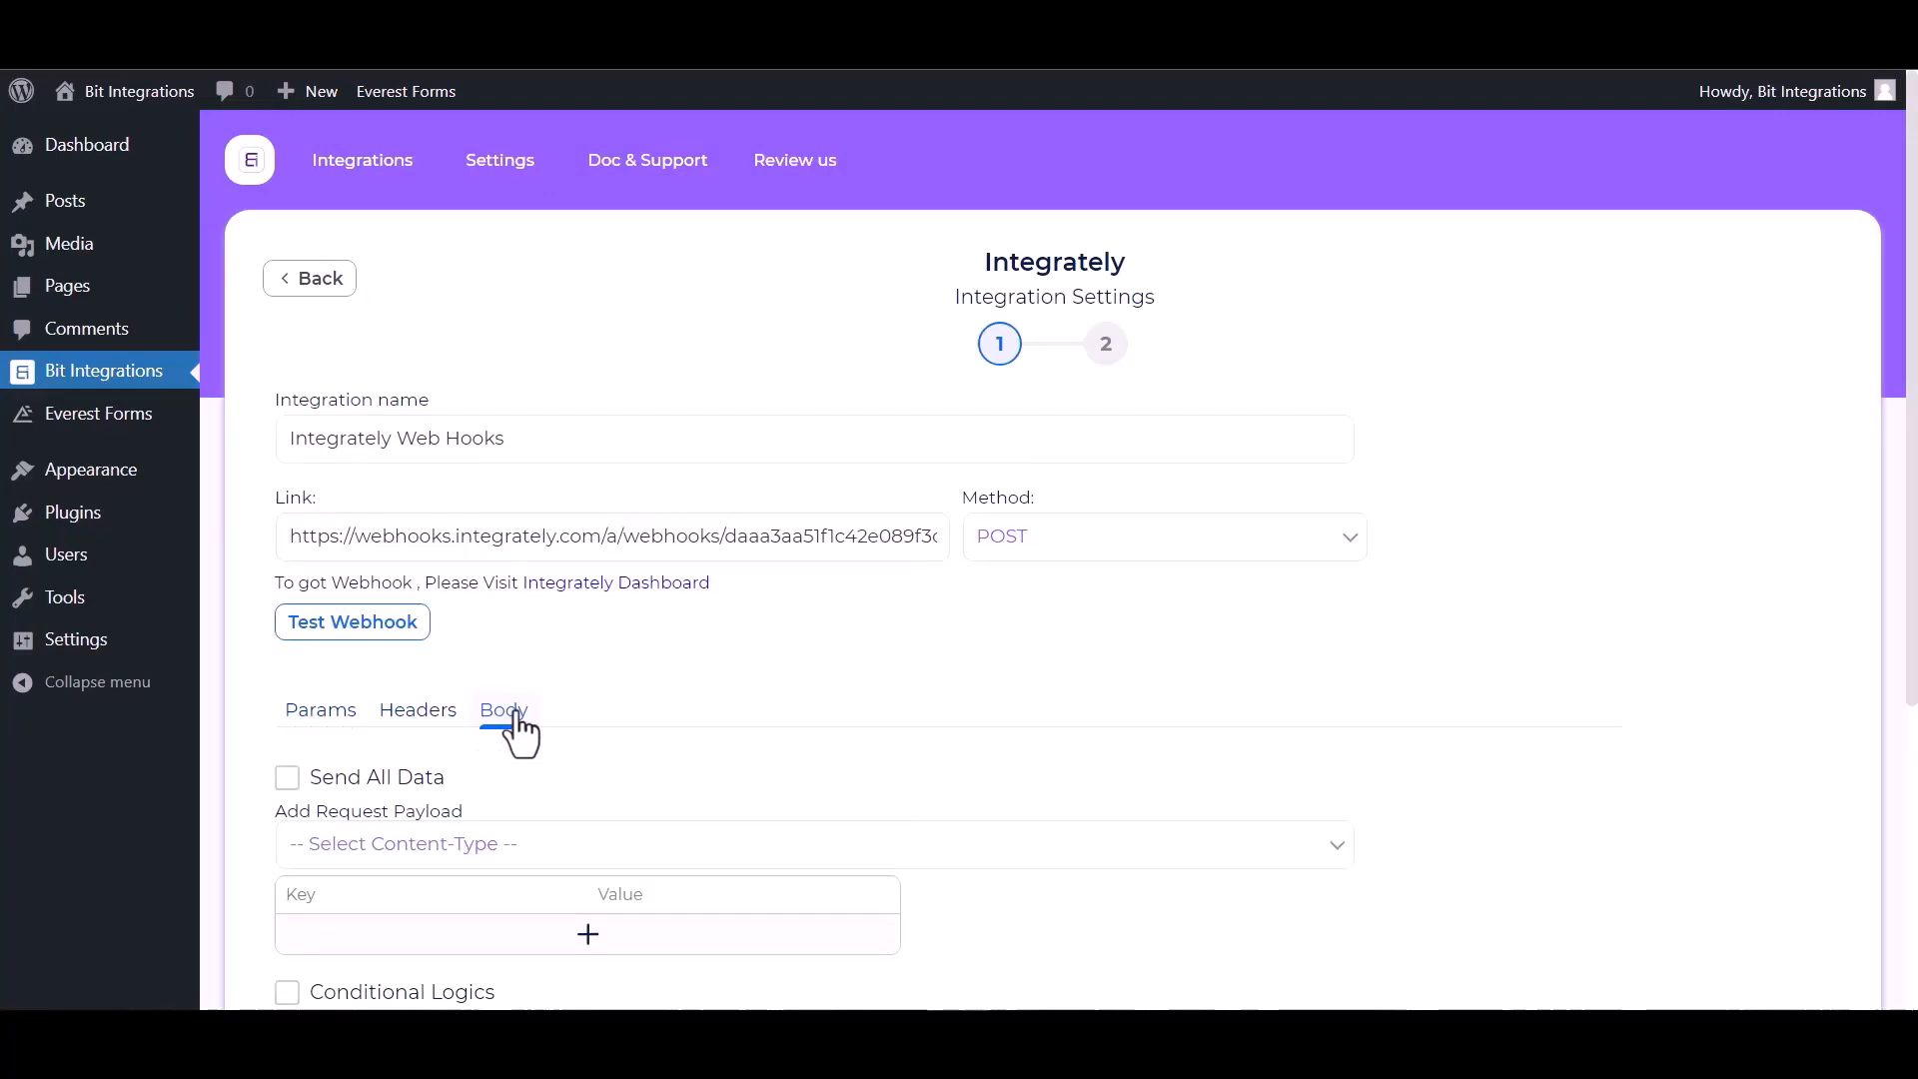
pyautogui.click(286, 780)
pyautogui.click(529, 851)
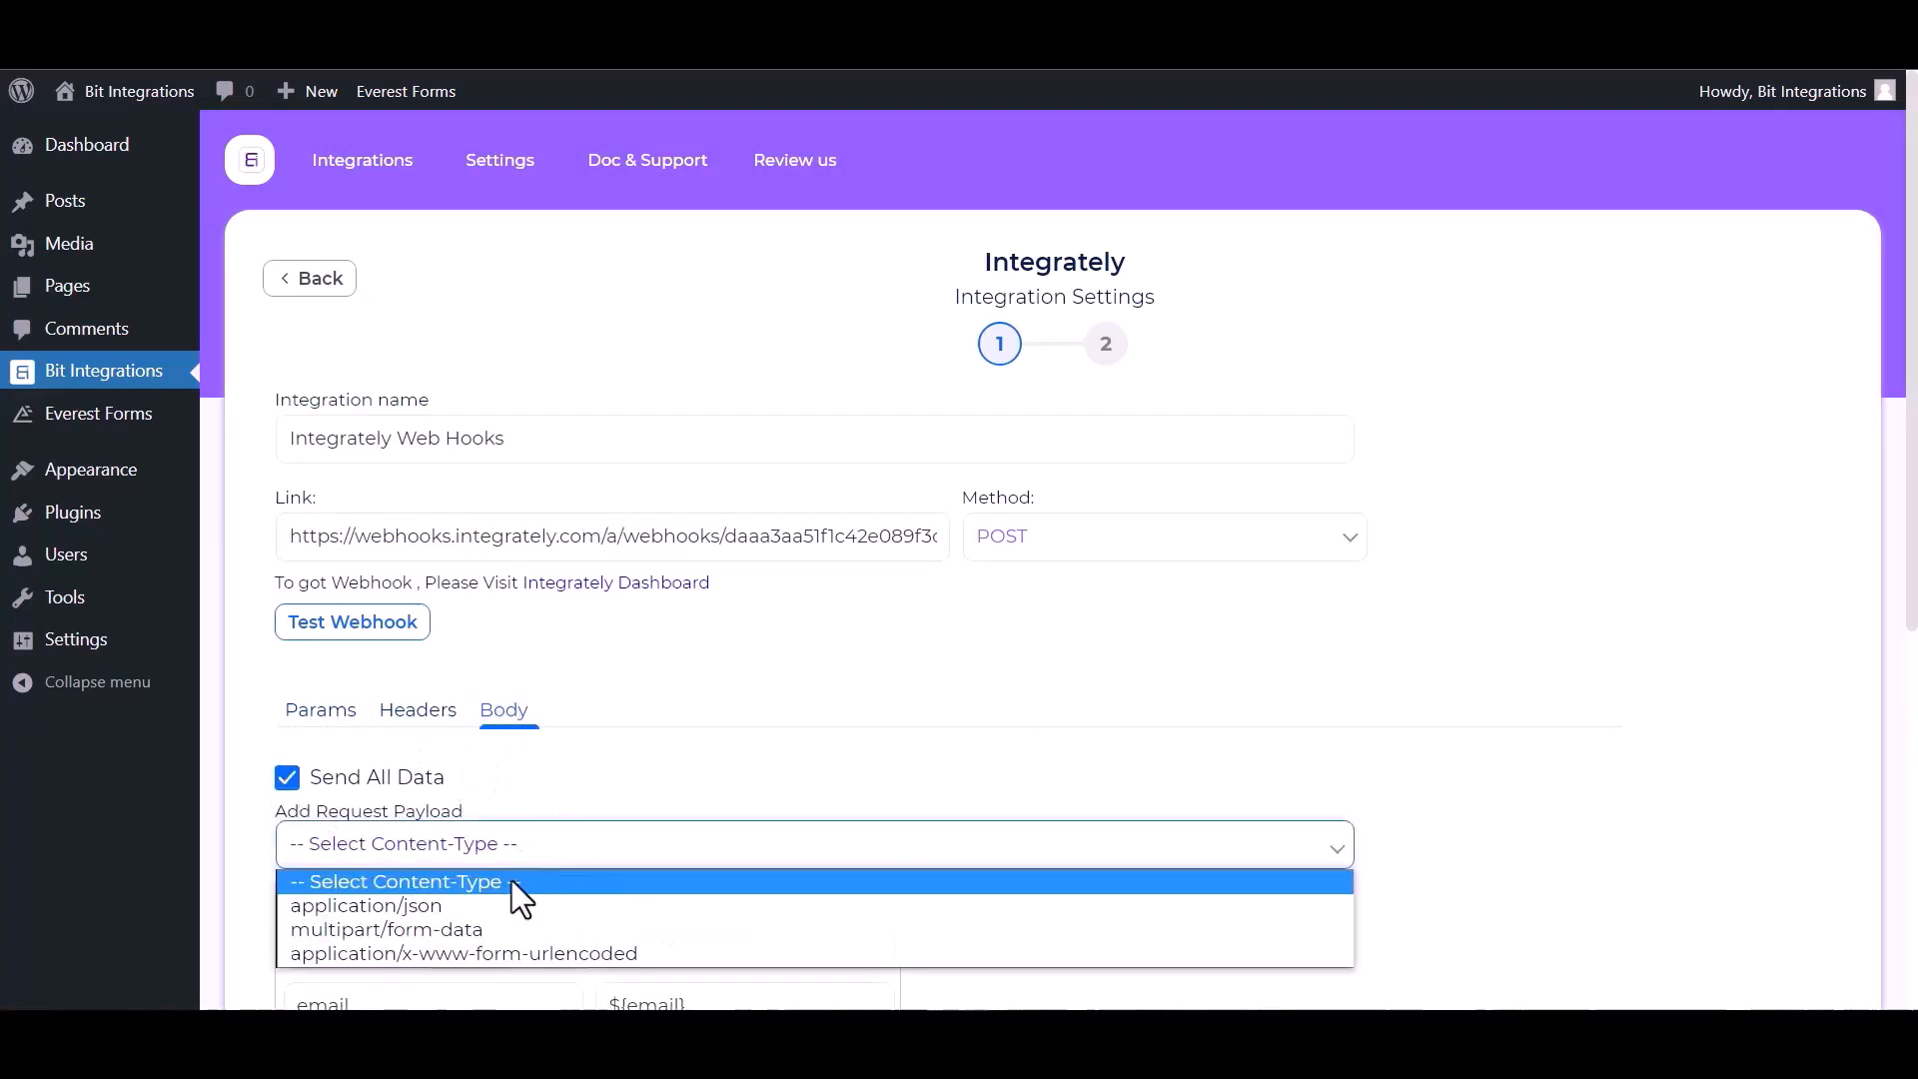
pyautogui.click(464, 907)
pyautogui.scroll(-3, 575, 789)
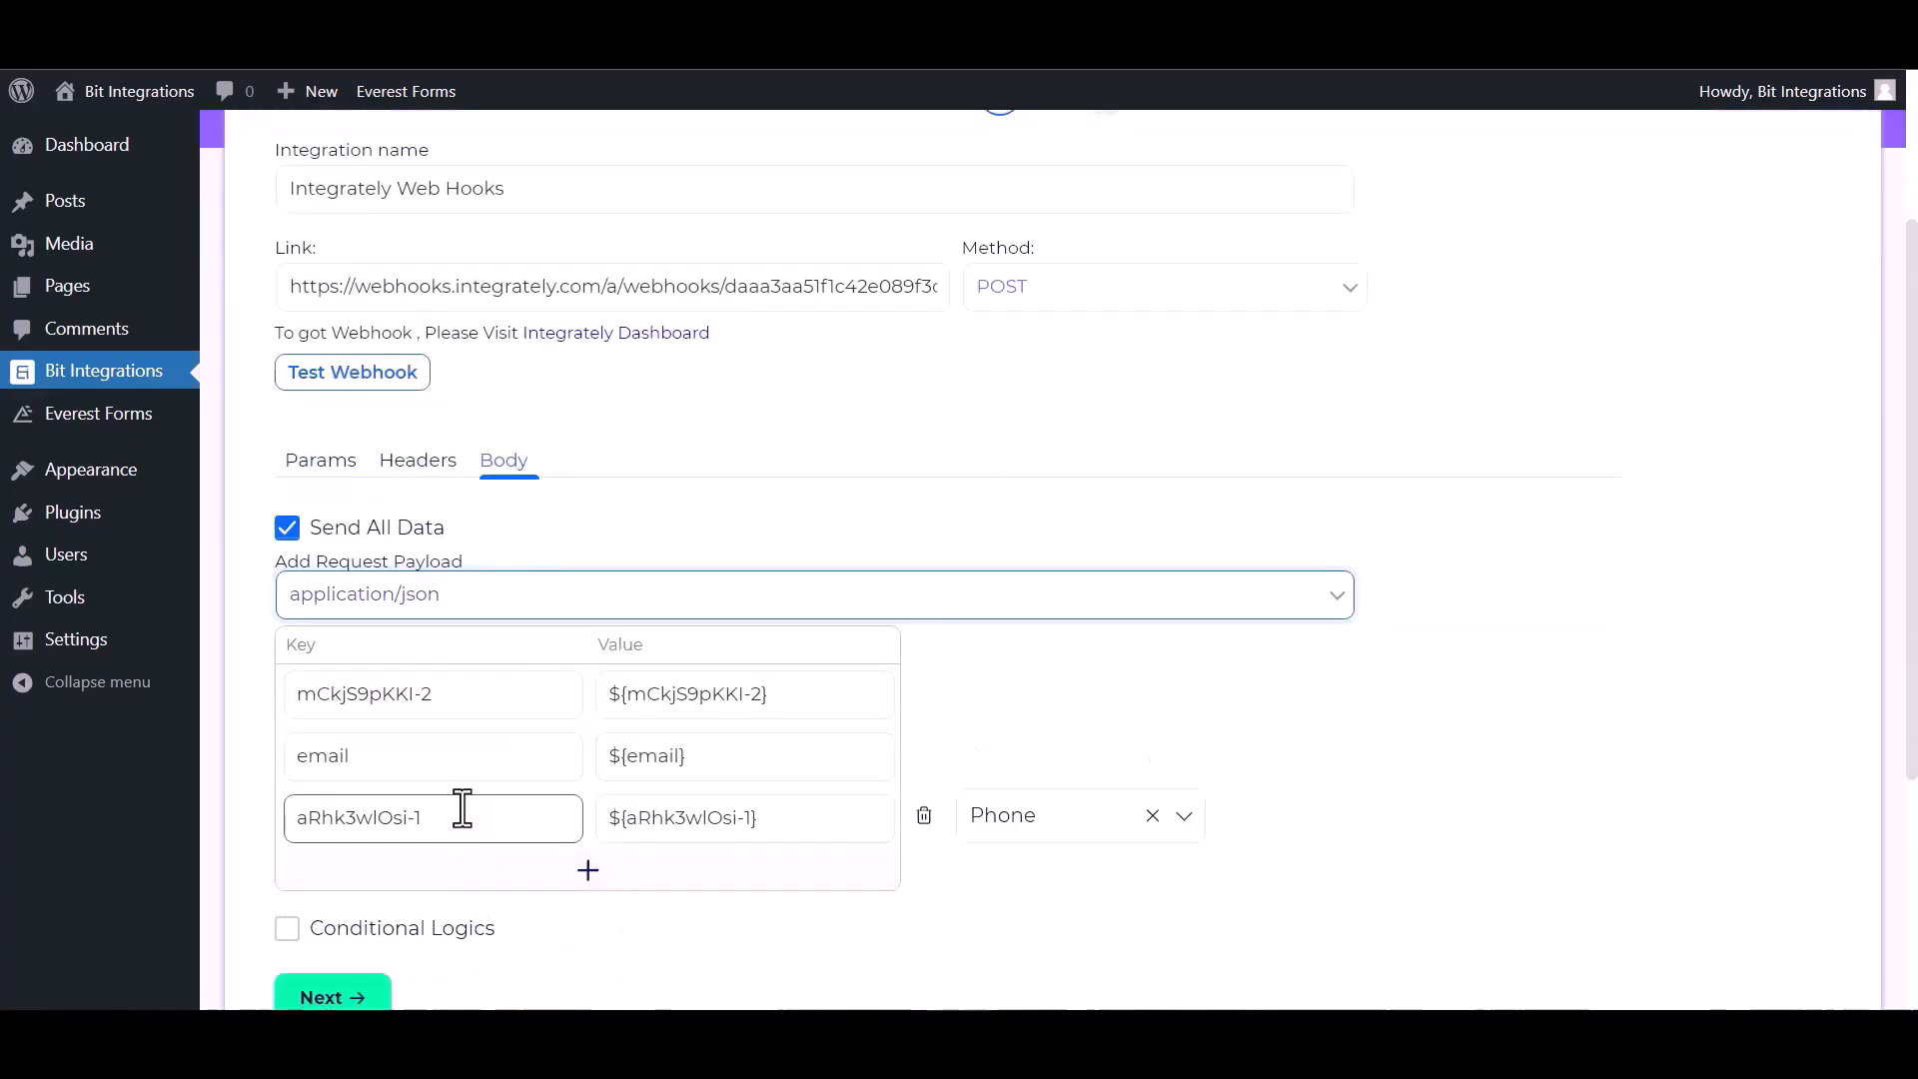
pyautogui.scroll(2, 396, 643)
# - Test the webhook successfully and proceed to the next step
pyautogui.click(354, 498)
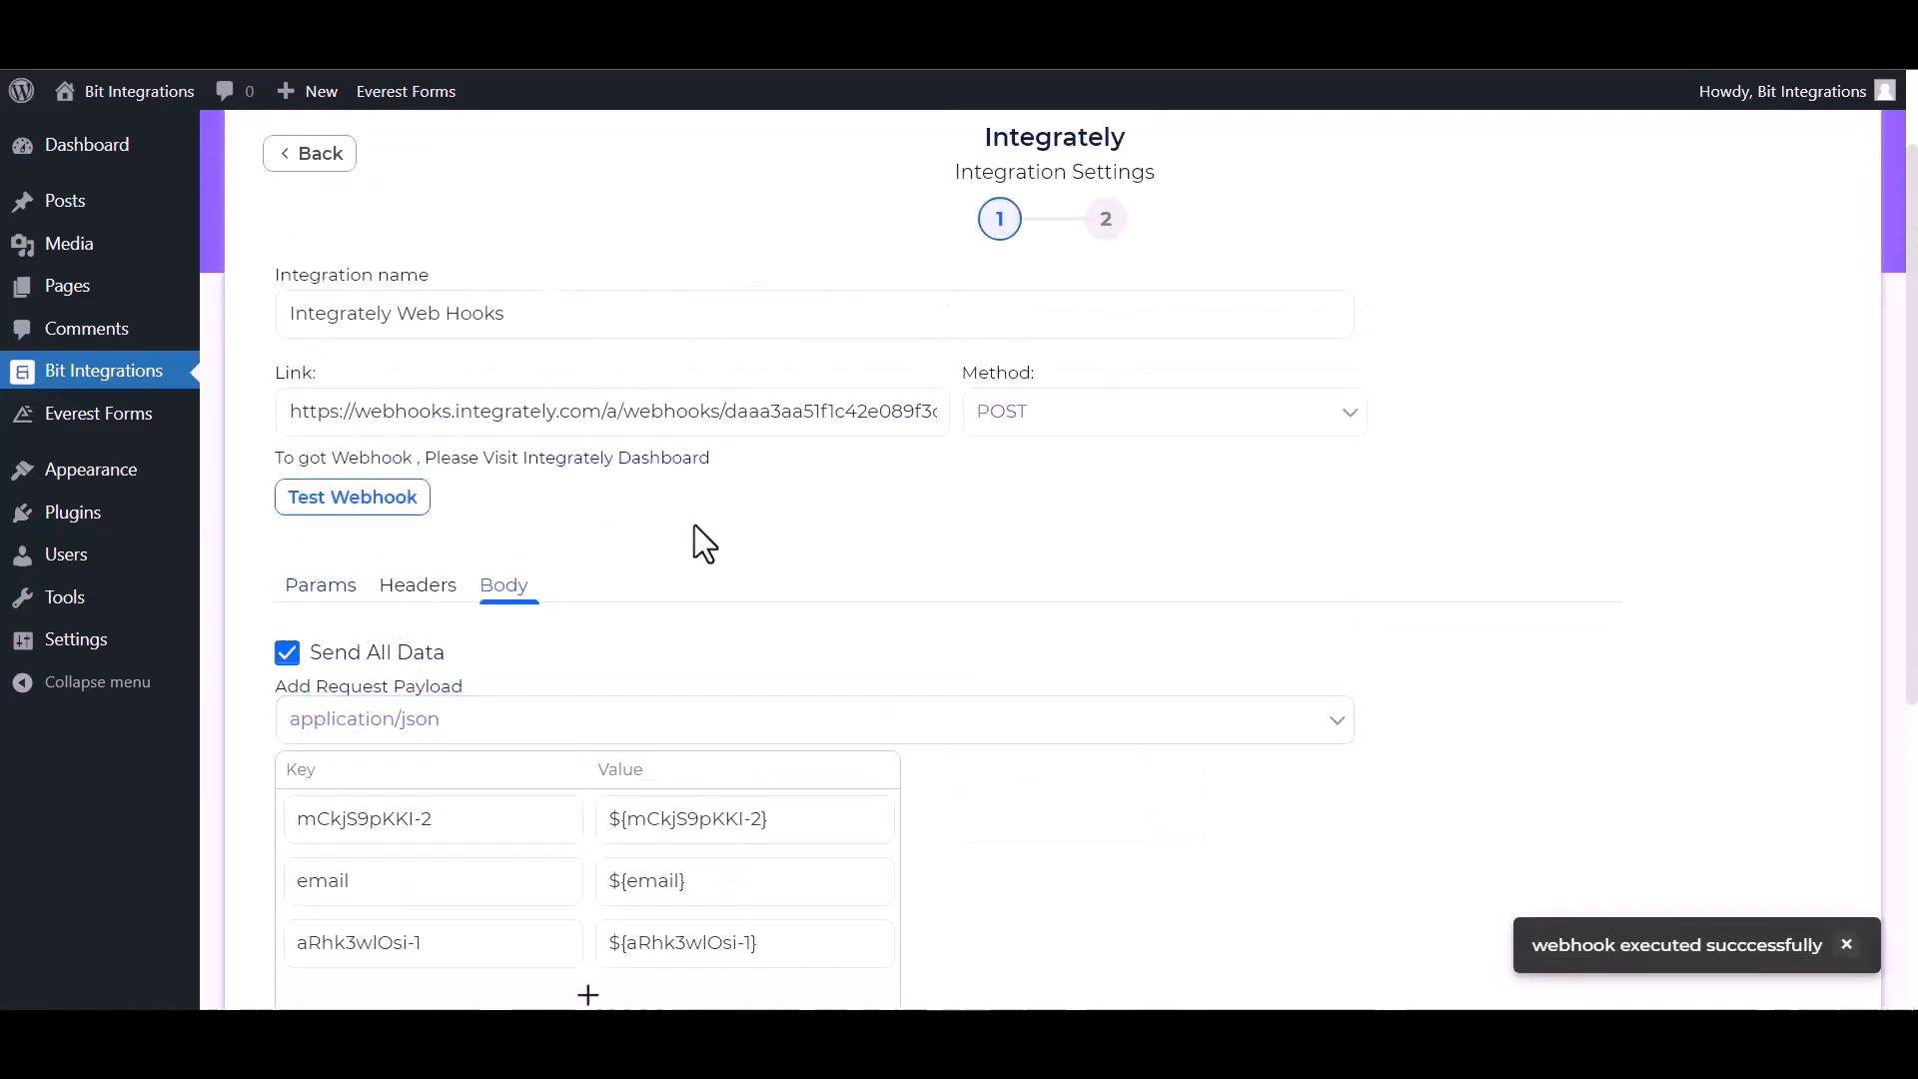
pyautogui.scroll(-2, 1034, 779)
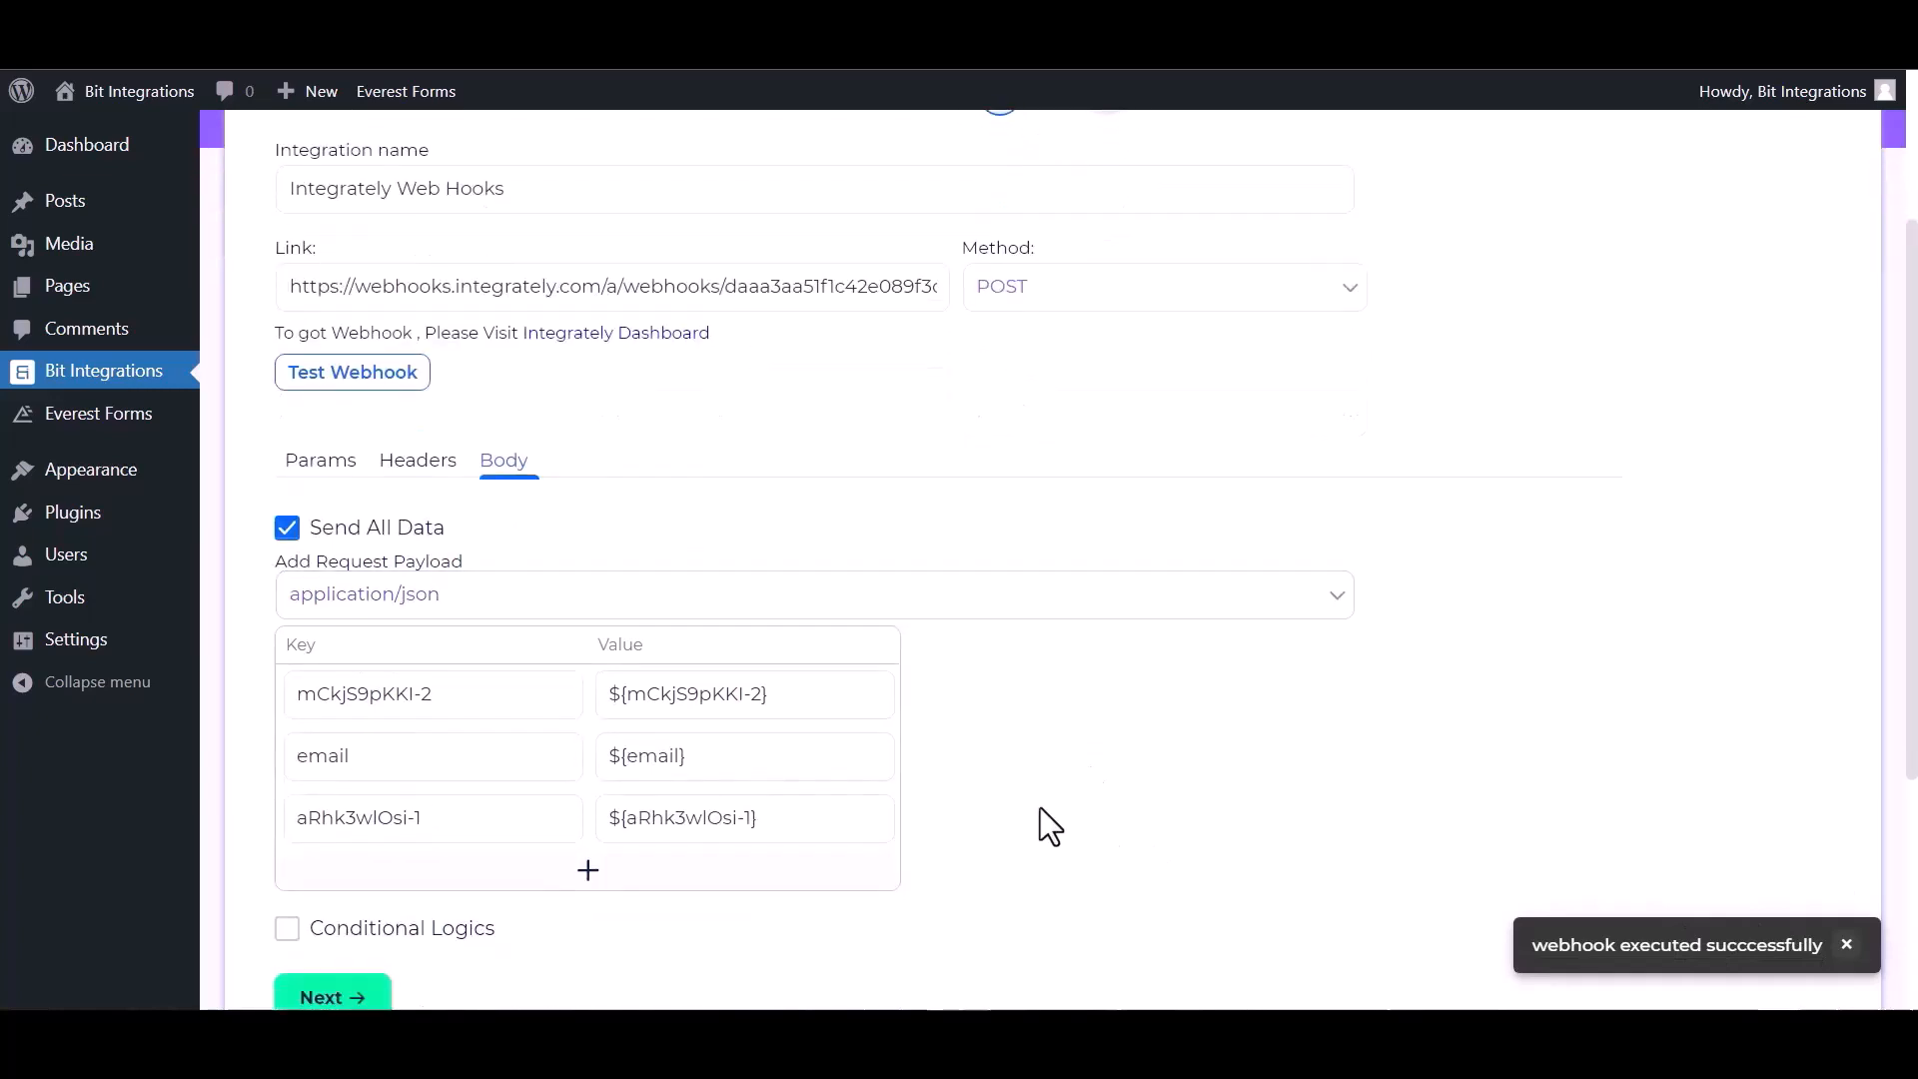
pyautogui.click(360, 998)
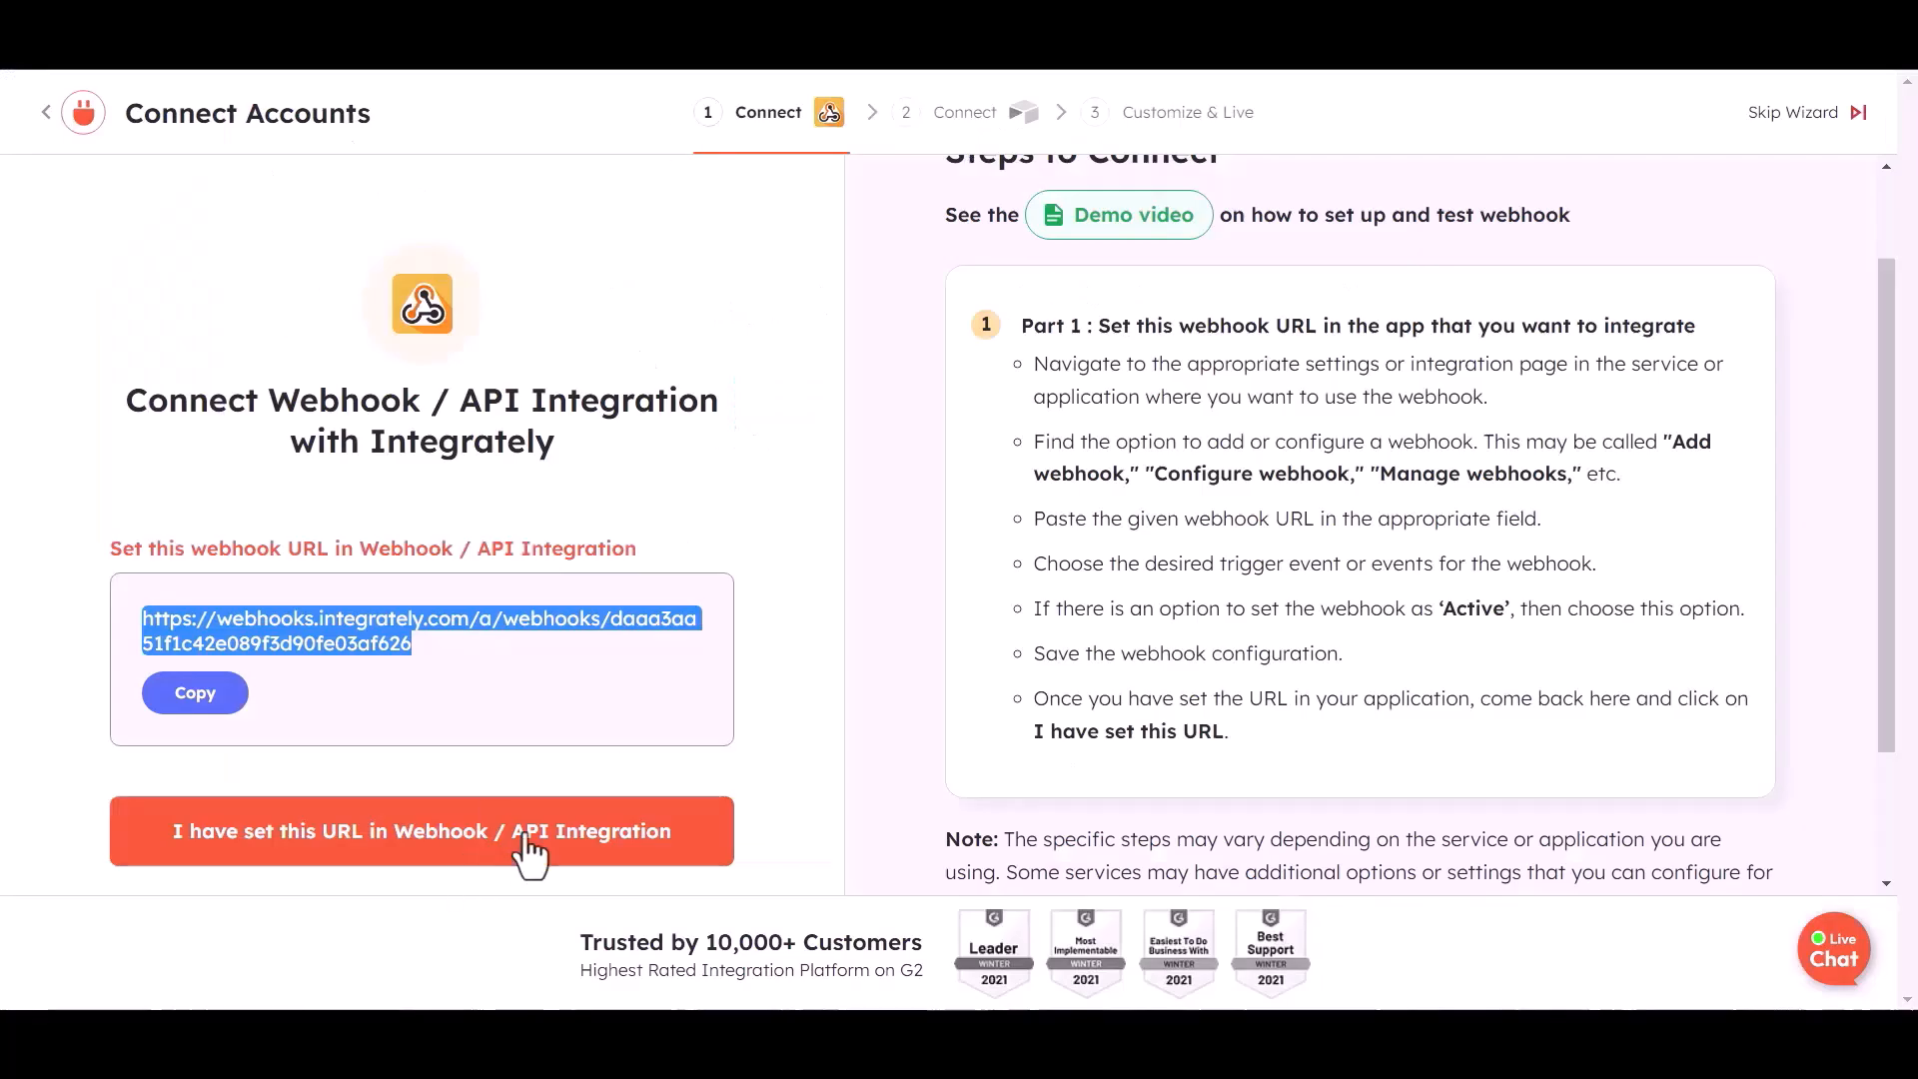
# - Confirm the webhook URL is set and that the test record was received
pyautogui.click(358, 849)
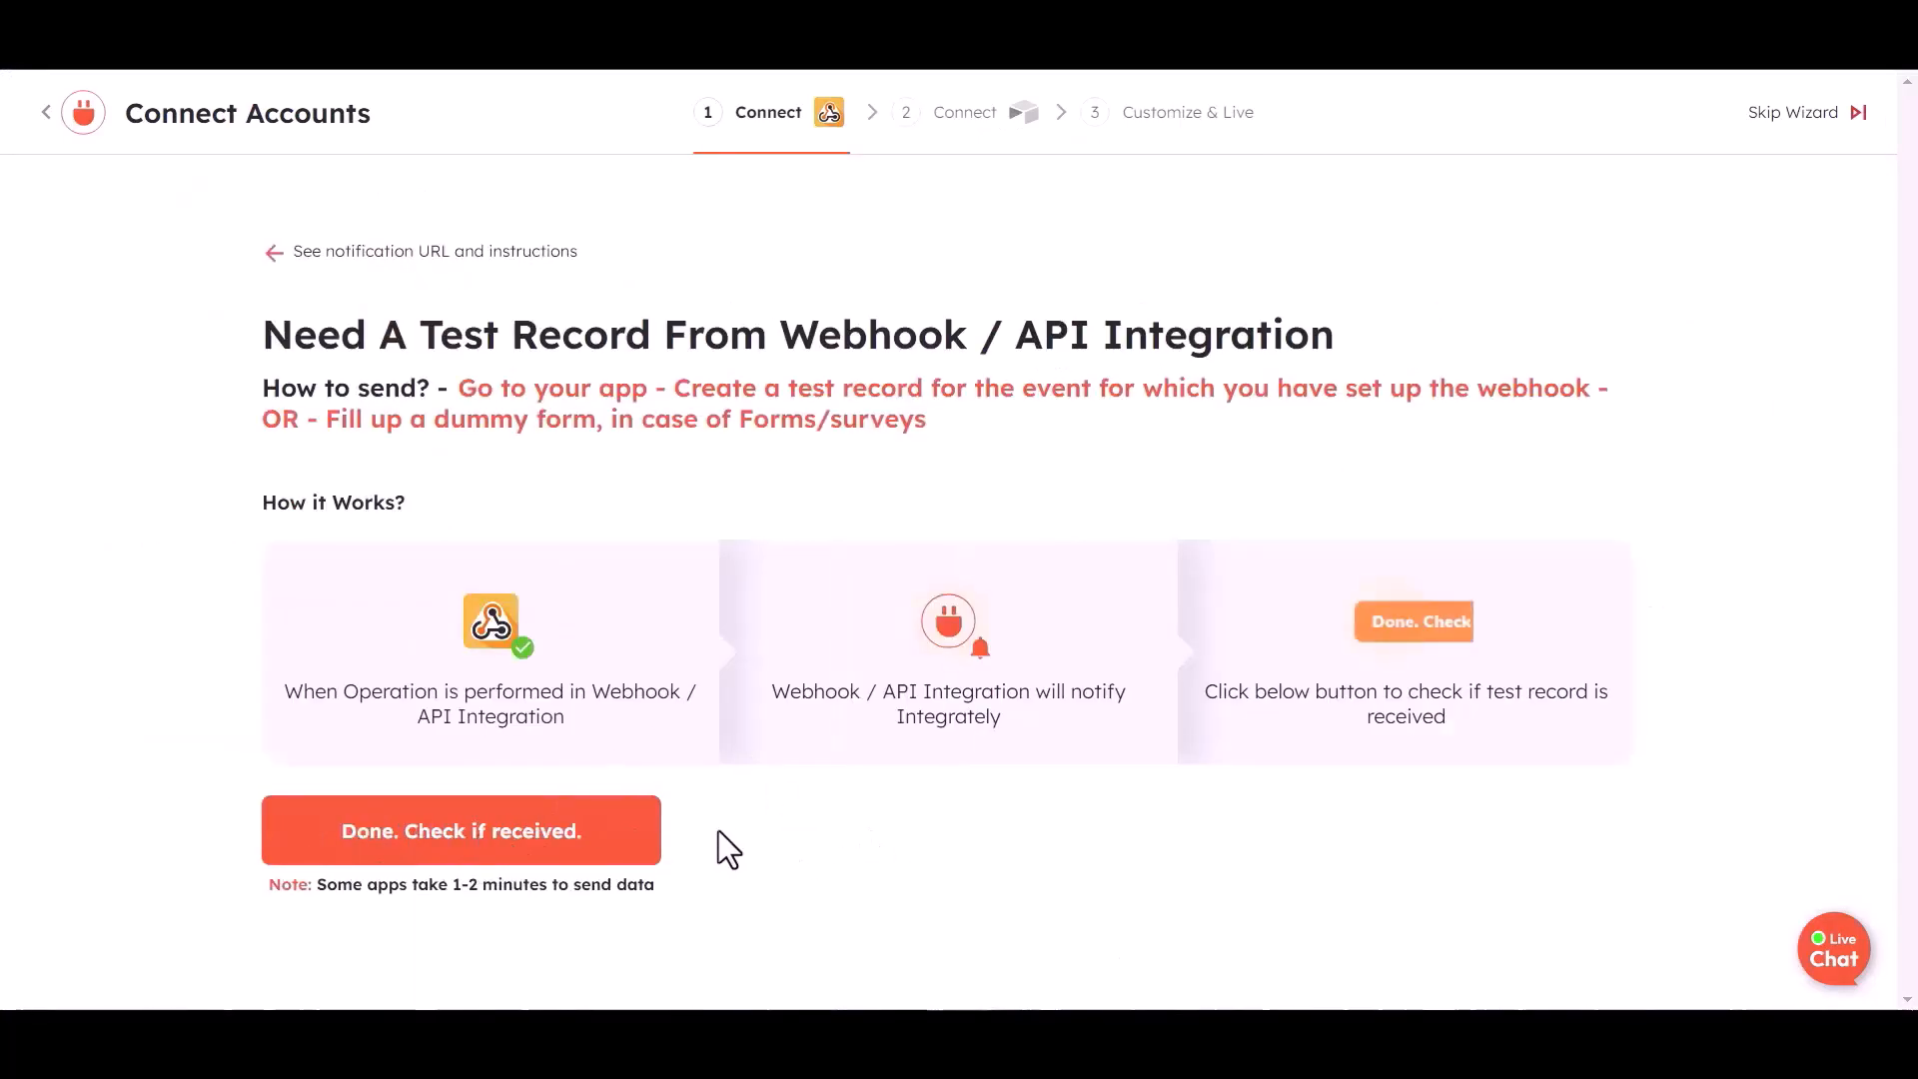
pyautogui.click(532, 849)
pyautogui.click(876, 939)
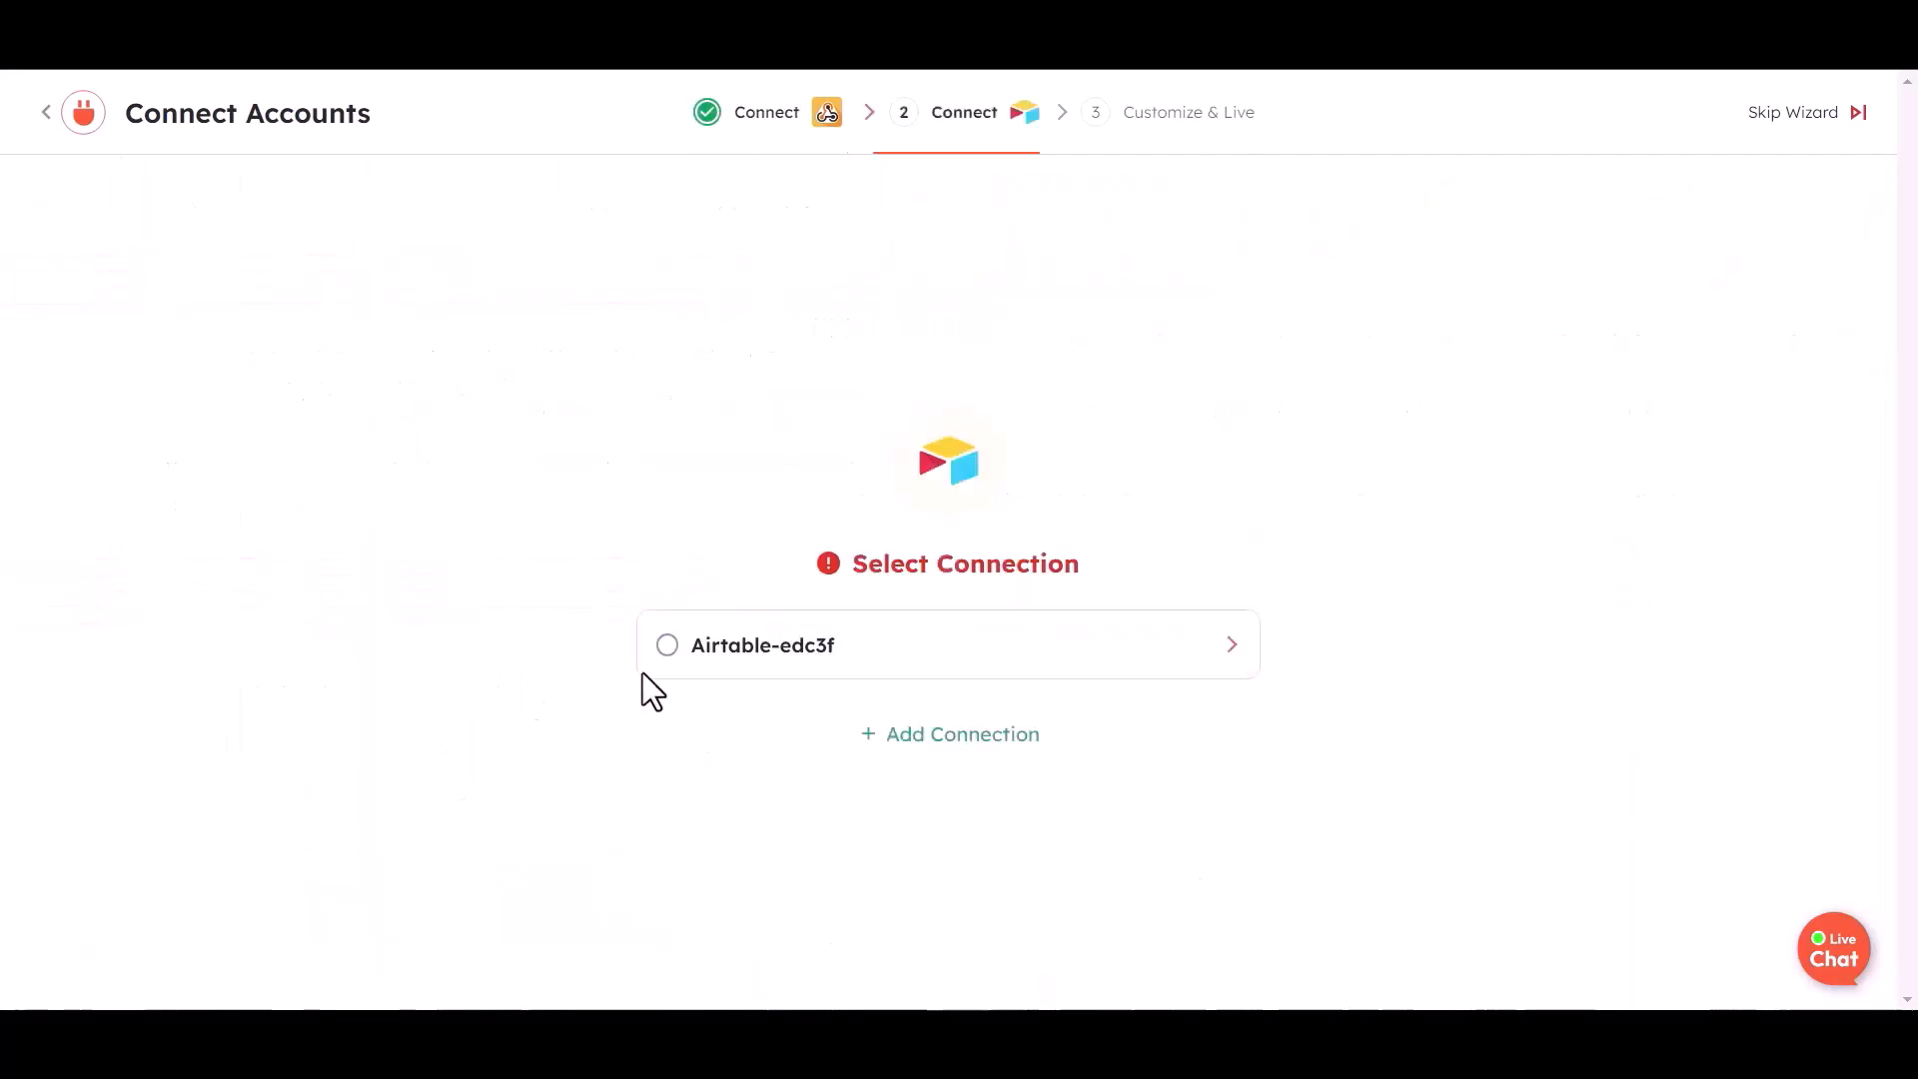
# - Use the existing Airtable connection with base 'bit integration', 'Table 1', and map Name
pyautogui.click(753, 668)
pyautogui.click(1064, 458)
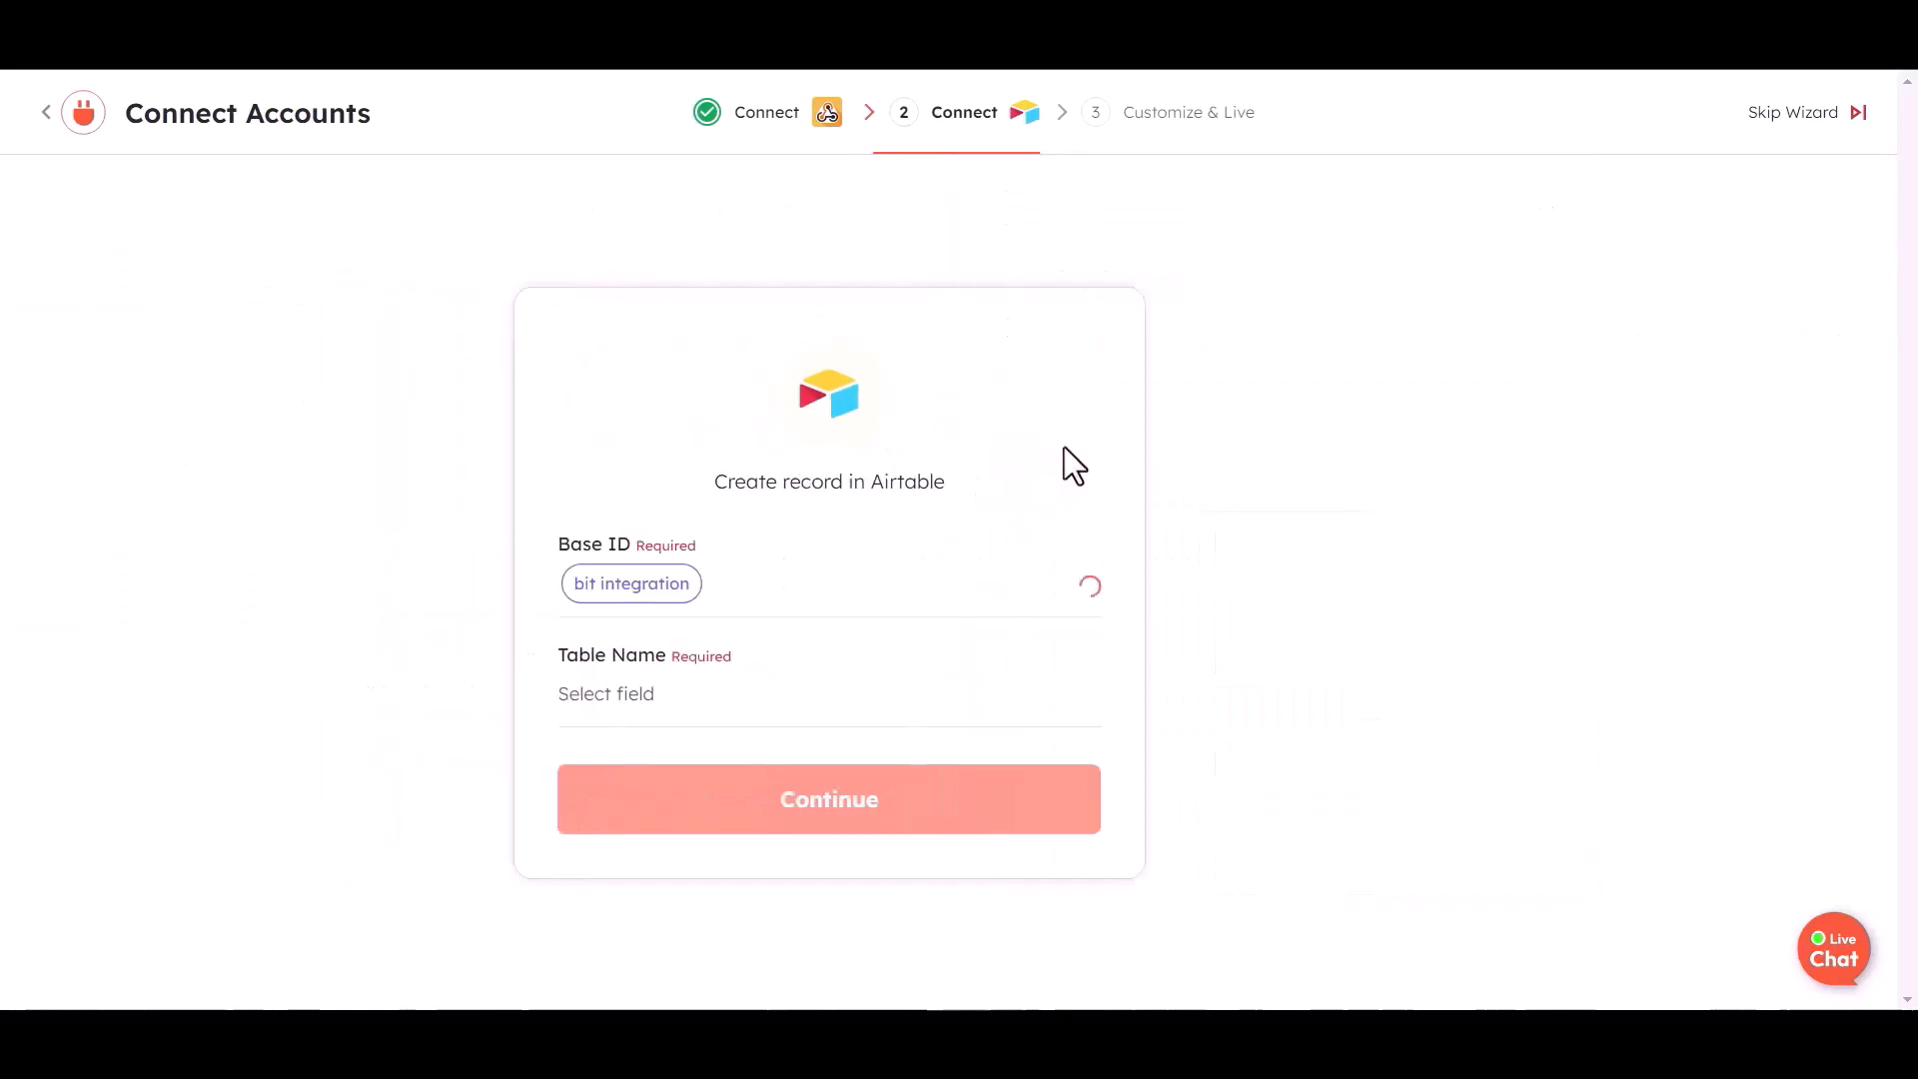
pyautogui.click(849, 689)
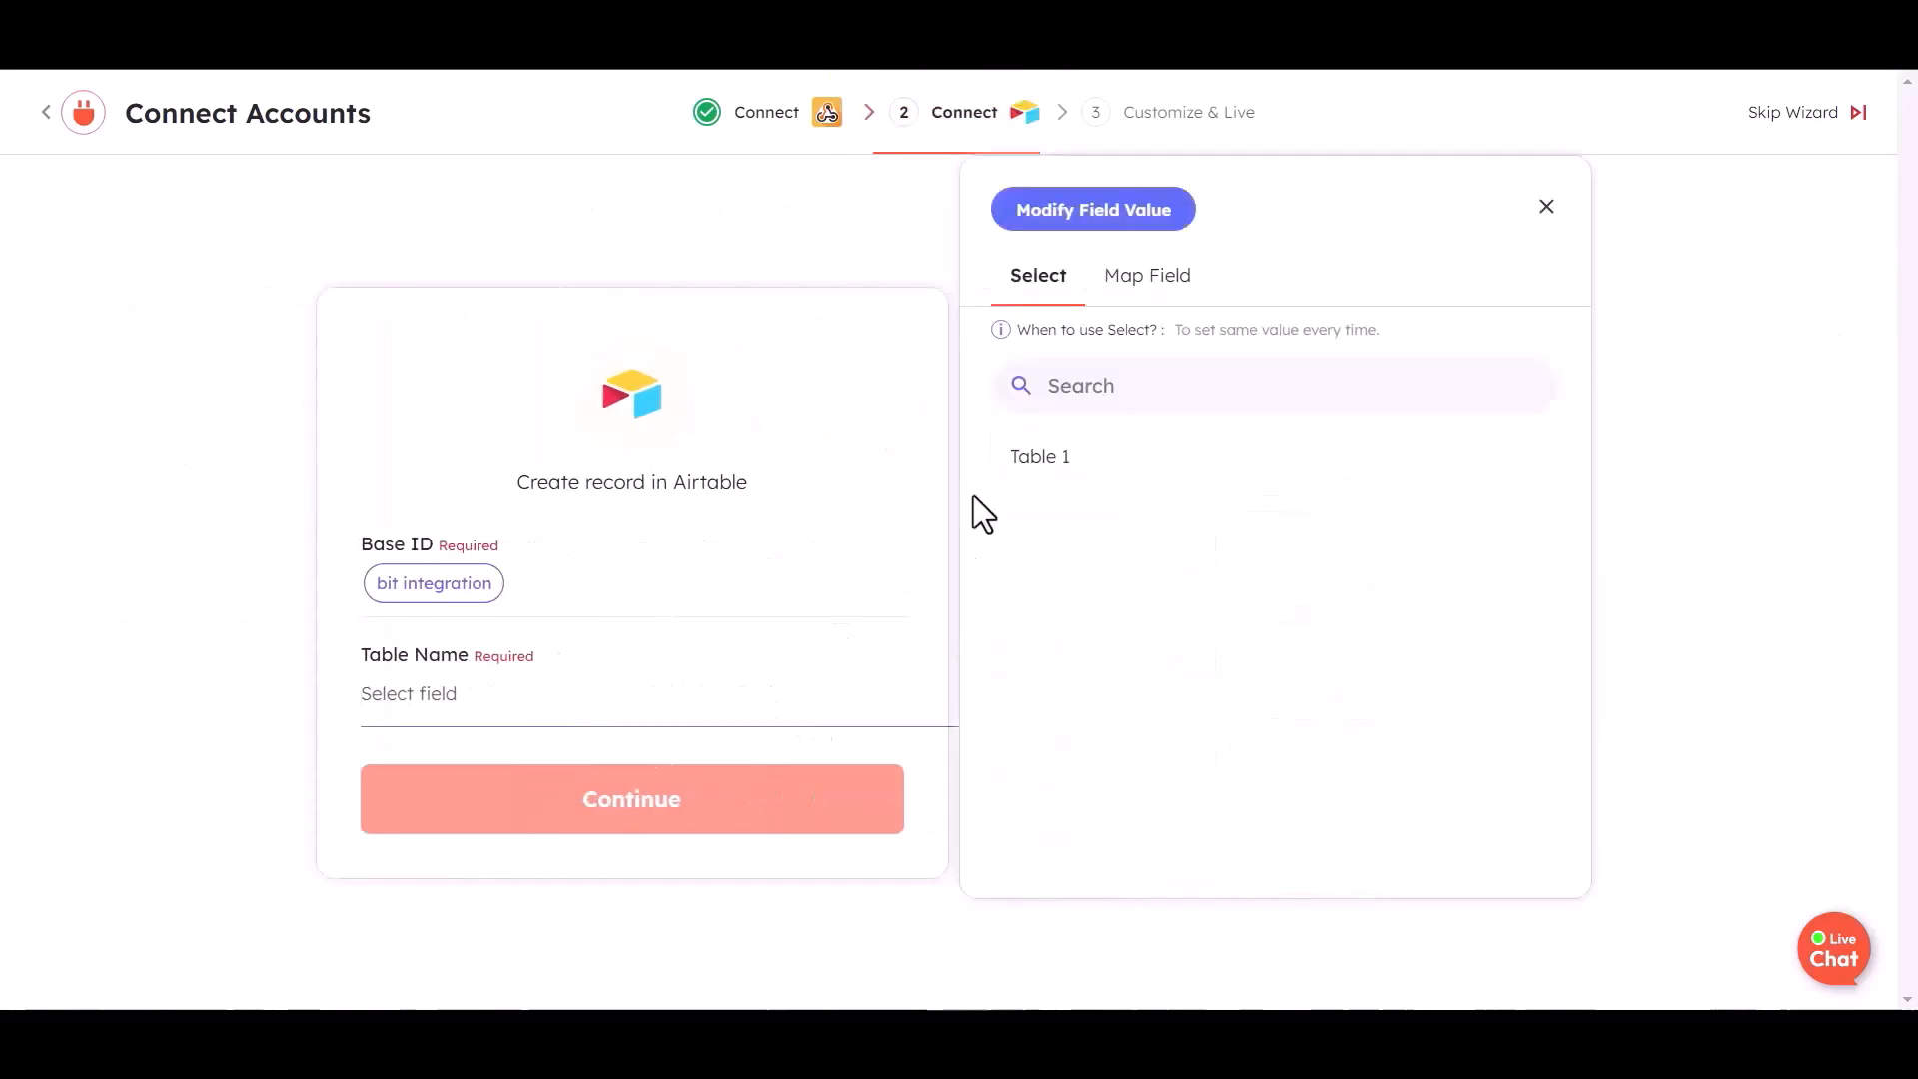
pyautogui.click(1029, 449)
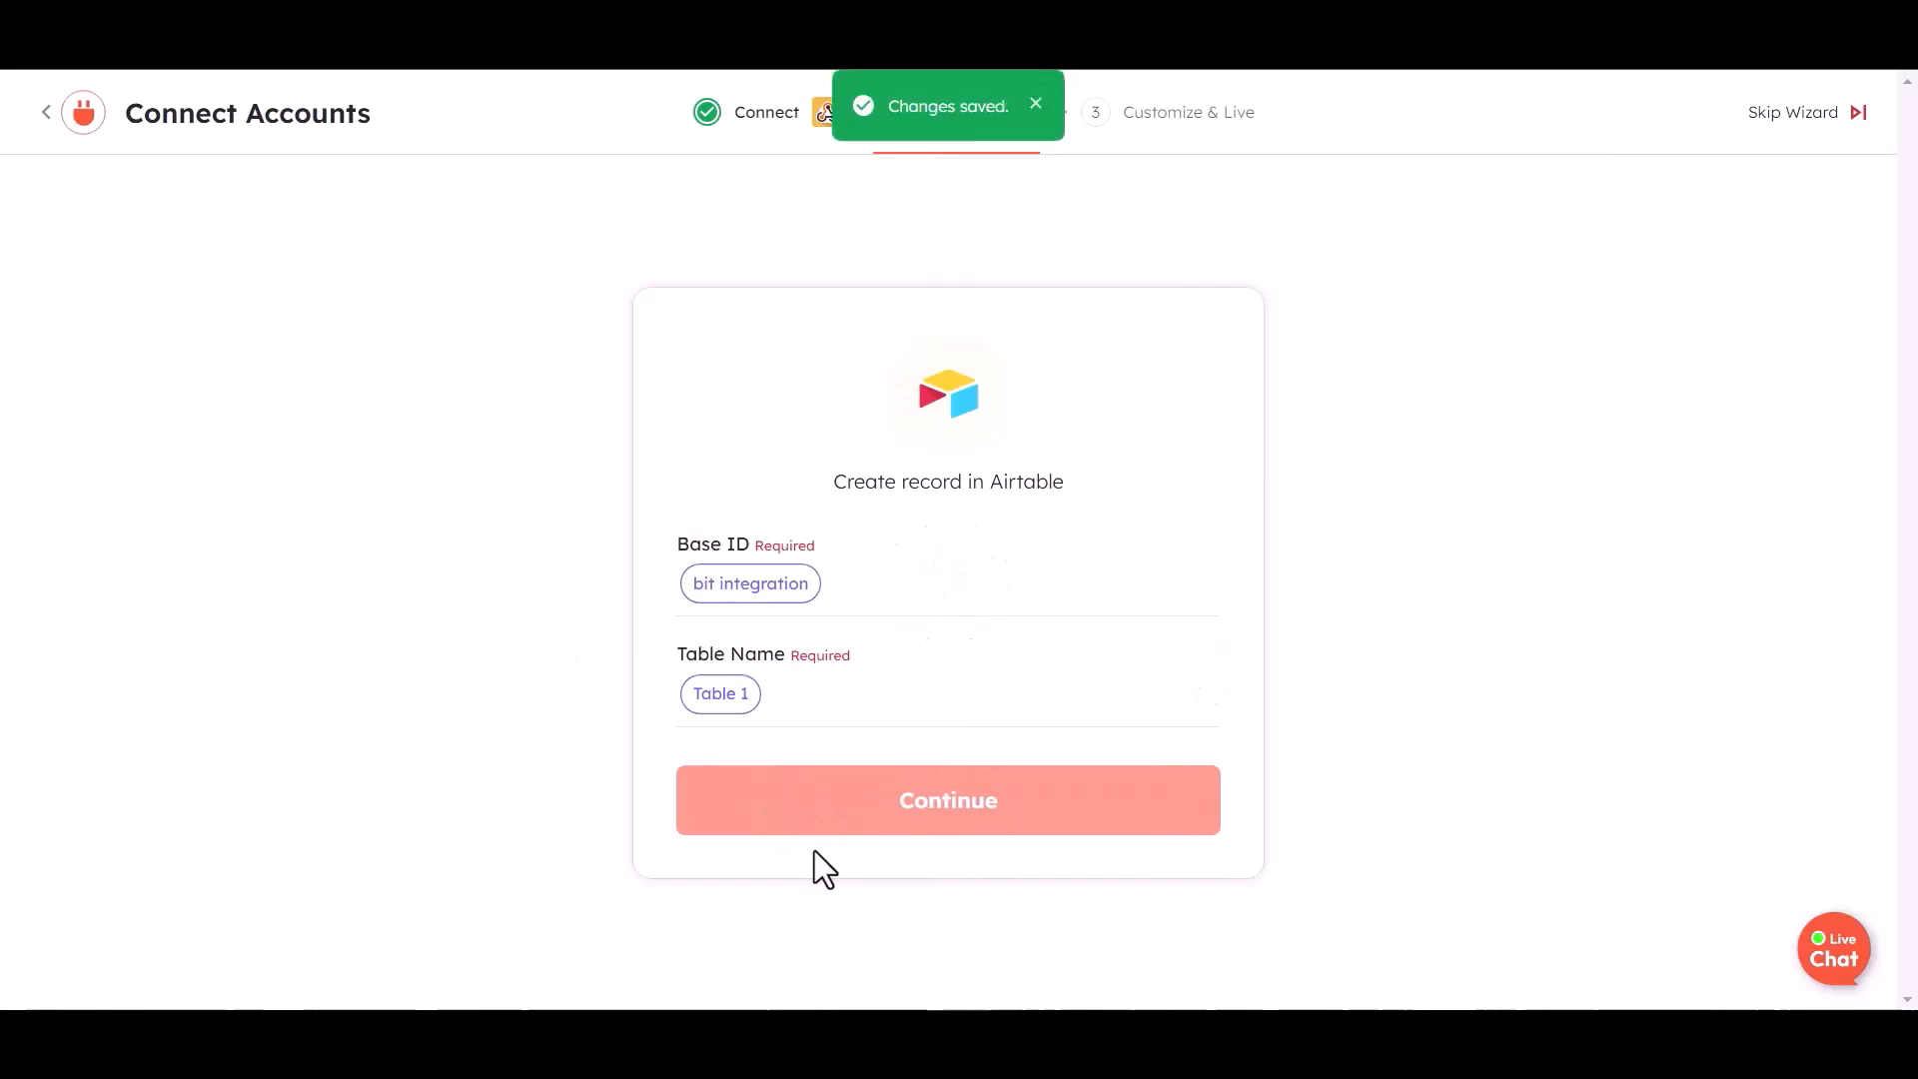
pyautogui.click(1161, 640)
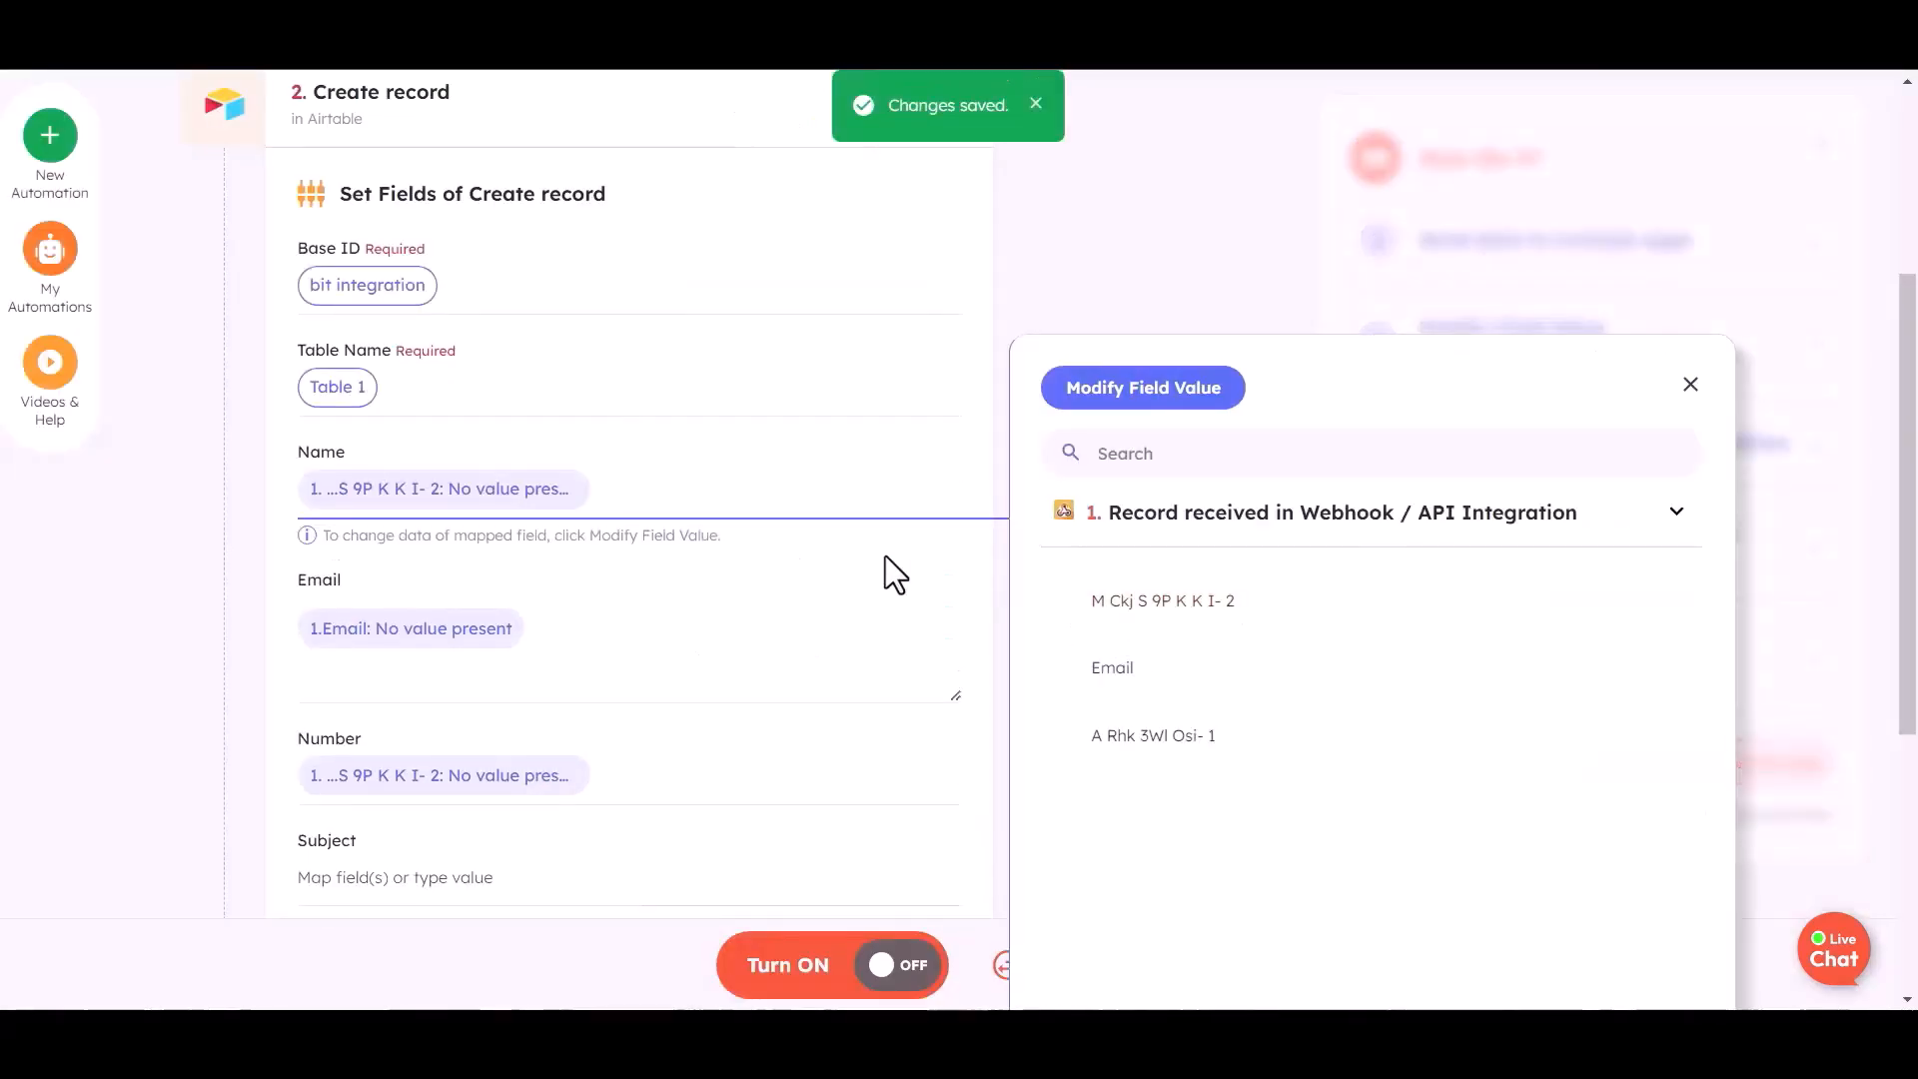
# - Remap Email to the webhook email value and Number to the third webhook field
pyautogui.click(539, 637)
pyautogui.press('BackSpace')
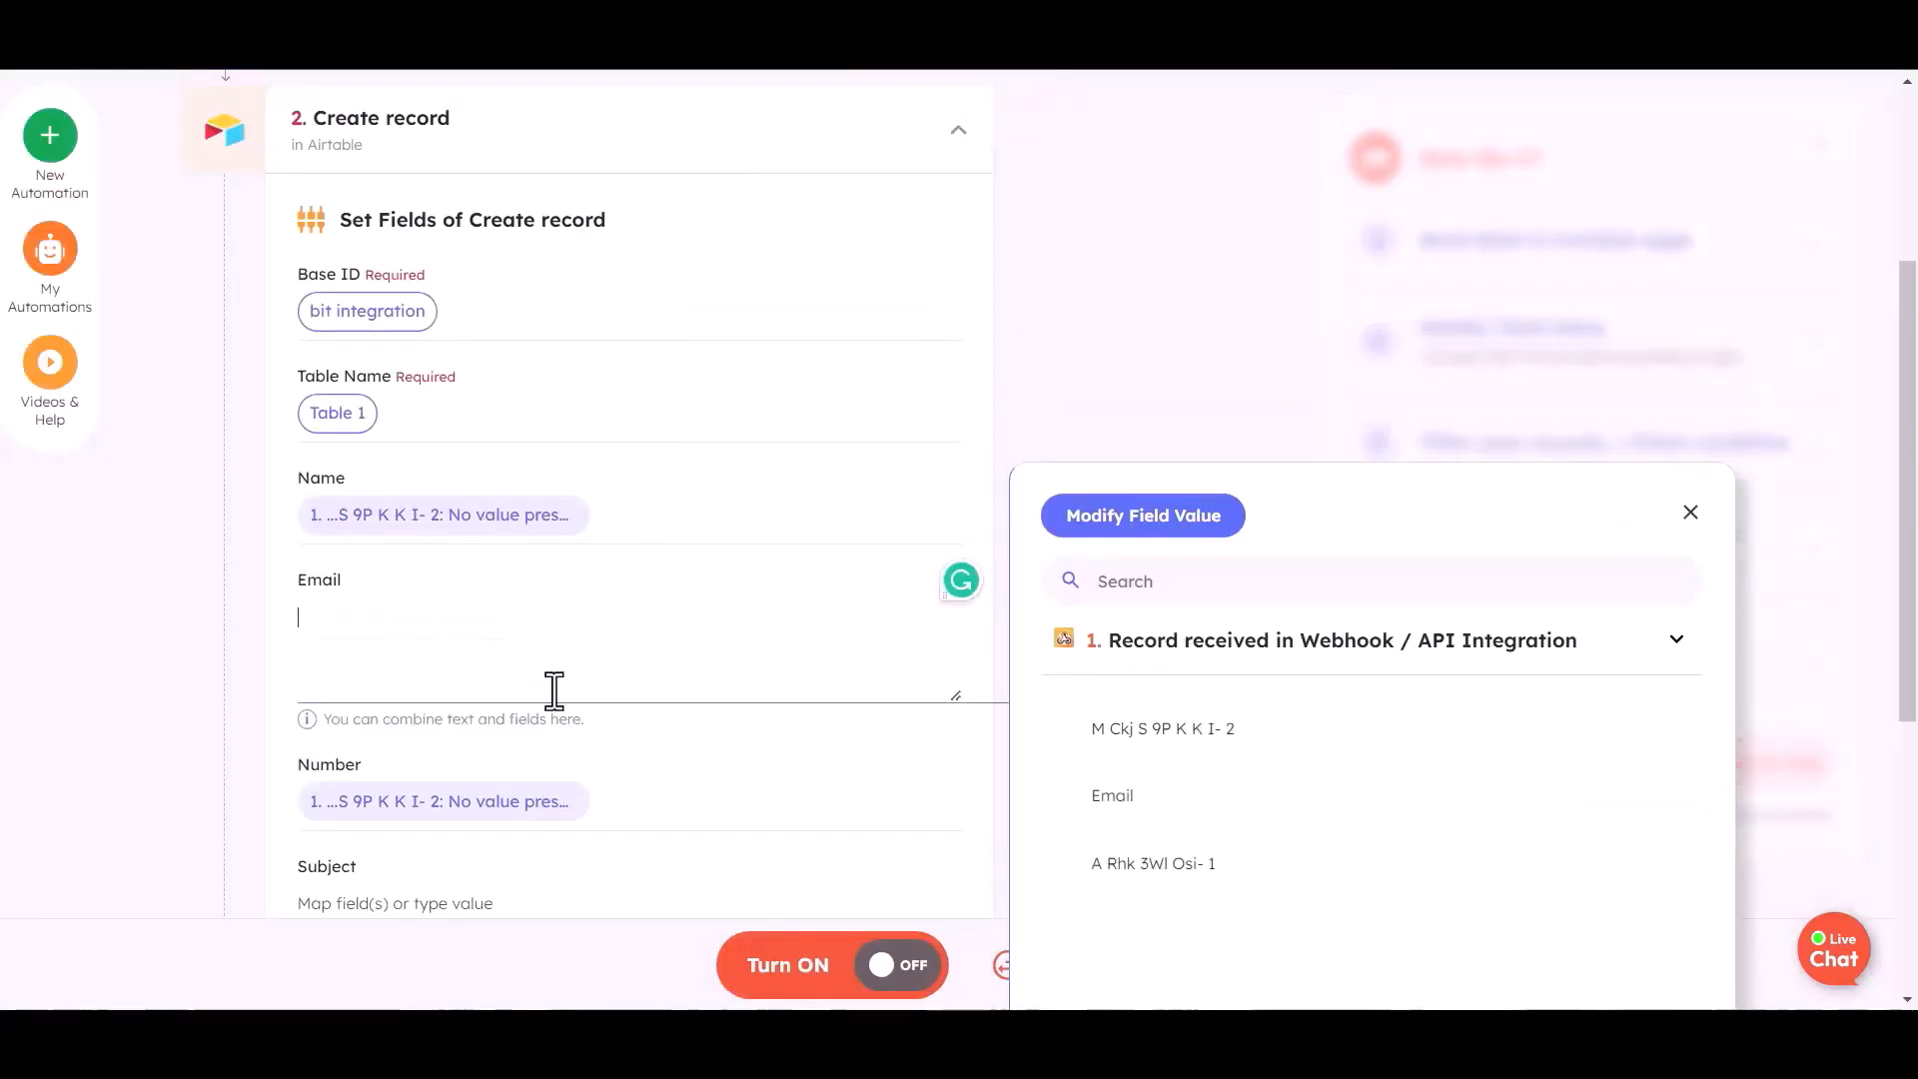
pyautogui.click(1134, 847)
pyautogui.scroll(-1, 570, 651)
pyautogui.click(621, 686)
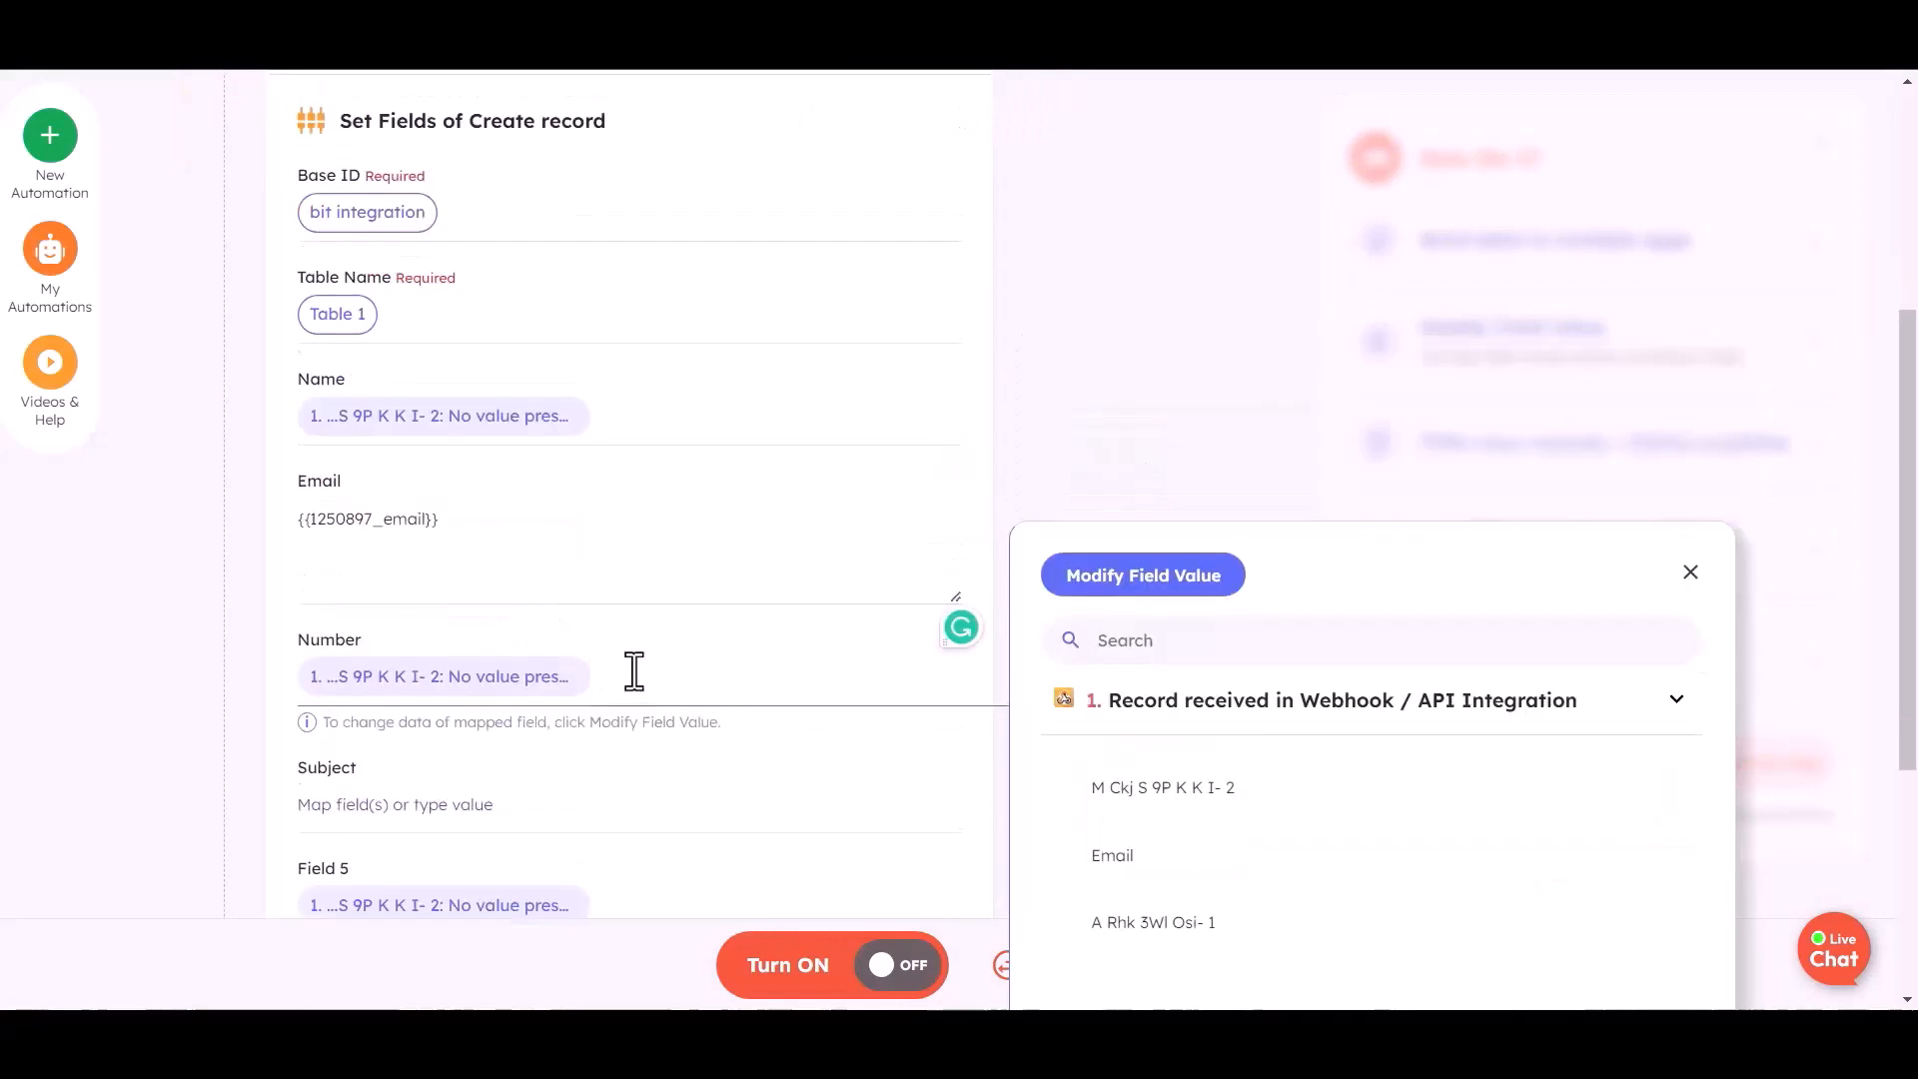
pyautogui.press('BackSpace')
pyautogui.click(1149, 920)
# - Clear the Field 5 mapping and test the Airtable create-record step
pyautogui.scroll(-2, 595, 687)
pyautogui.click(600, 678)
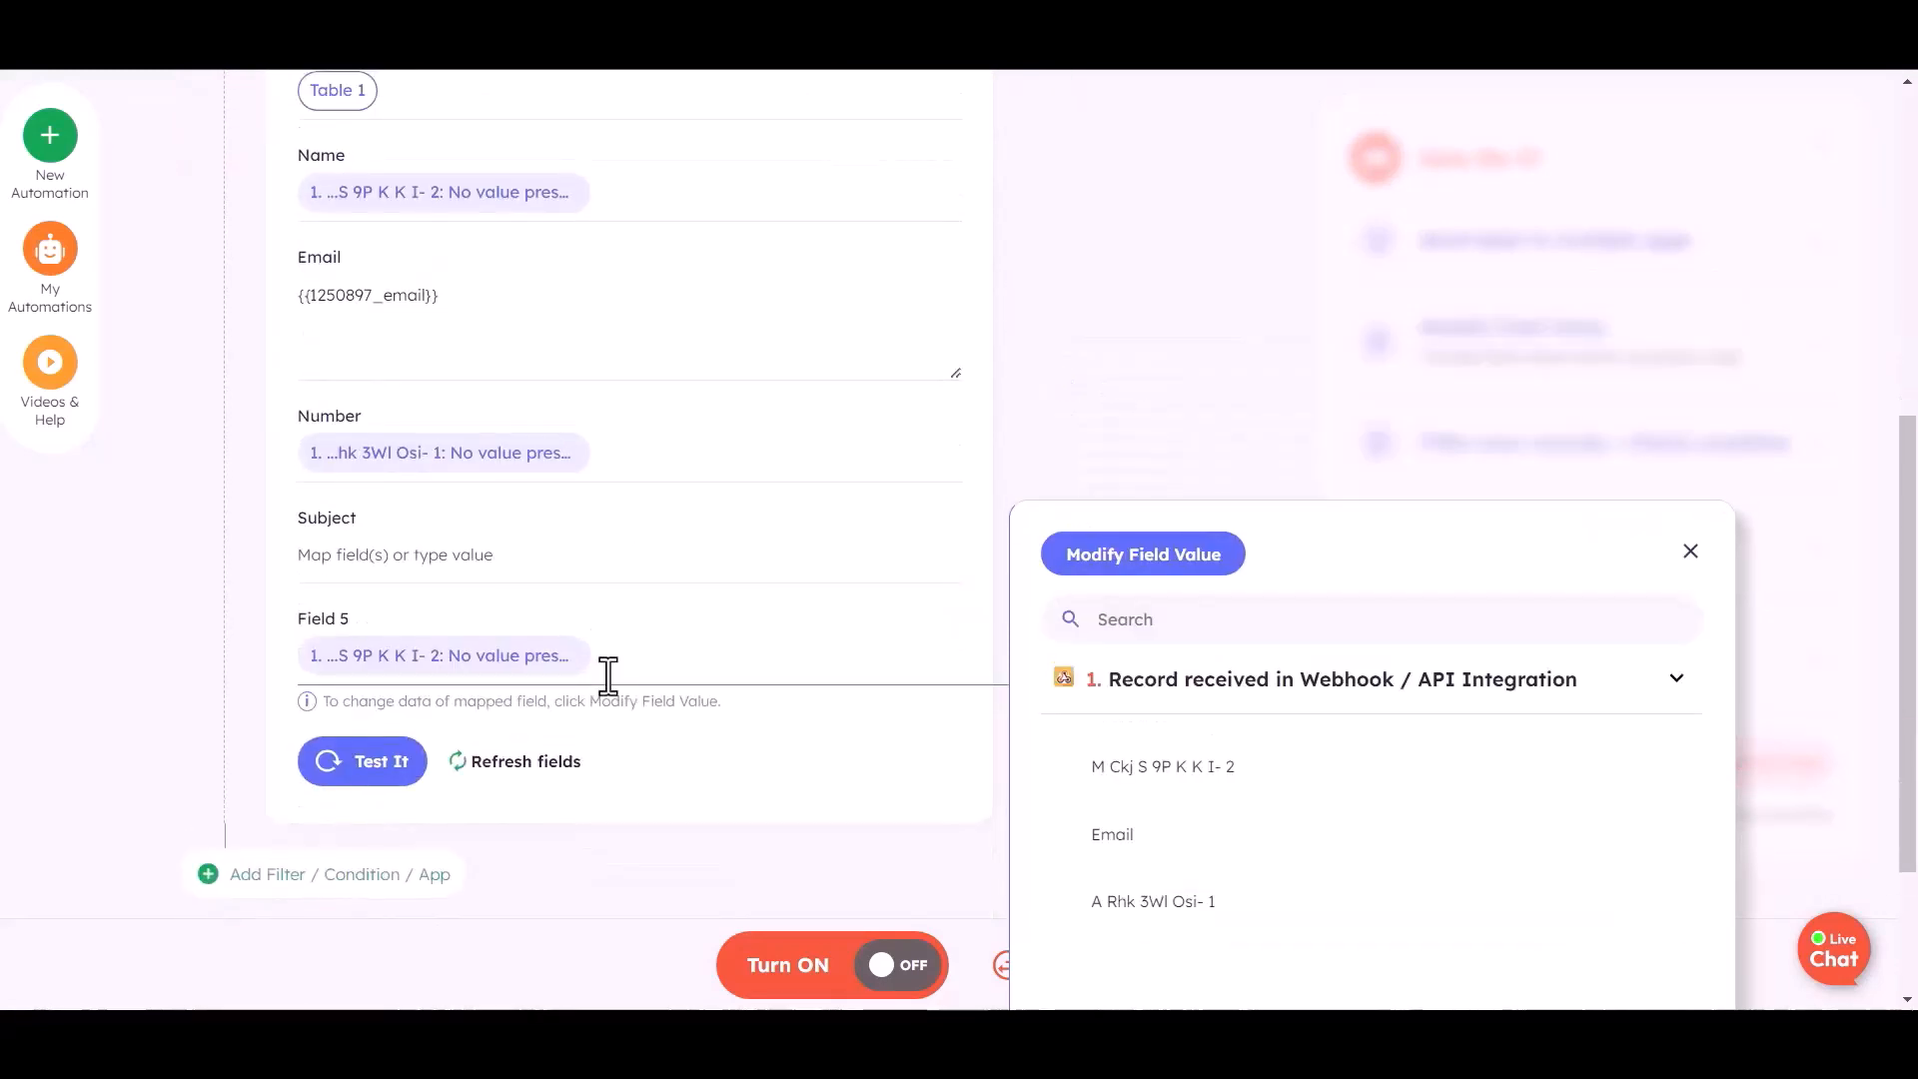
pyautogui.press('BackSpace')
pyautogui.scroll(2, 404, 686)
pyautogui.scroll(-3, 404, 685)
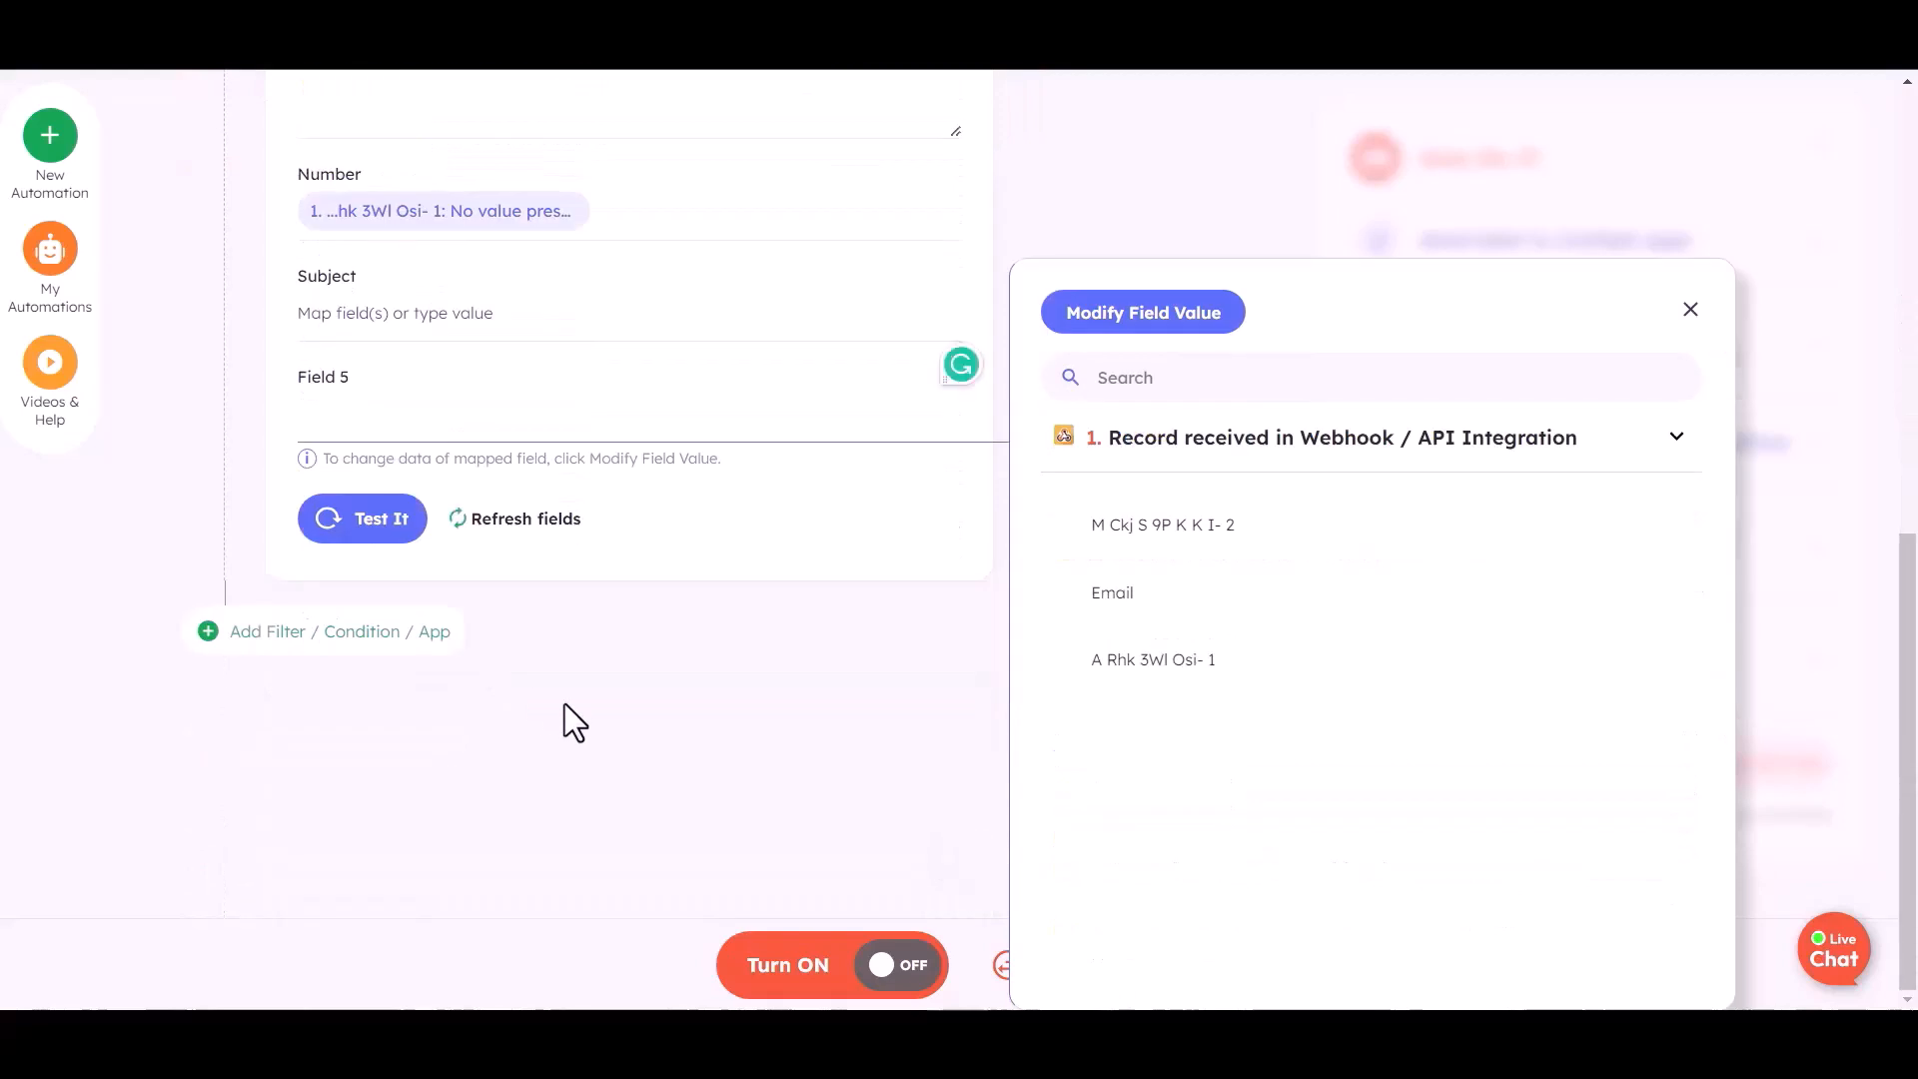
pyautogui.click(606, 648)
pyautogui.click(371, 546)
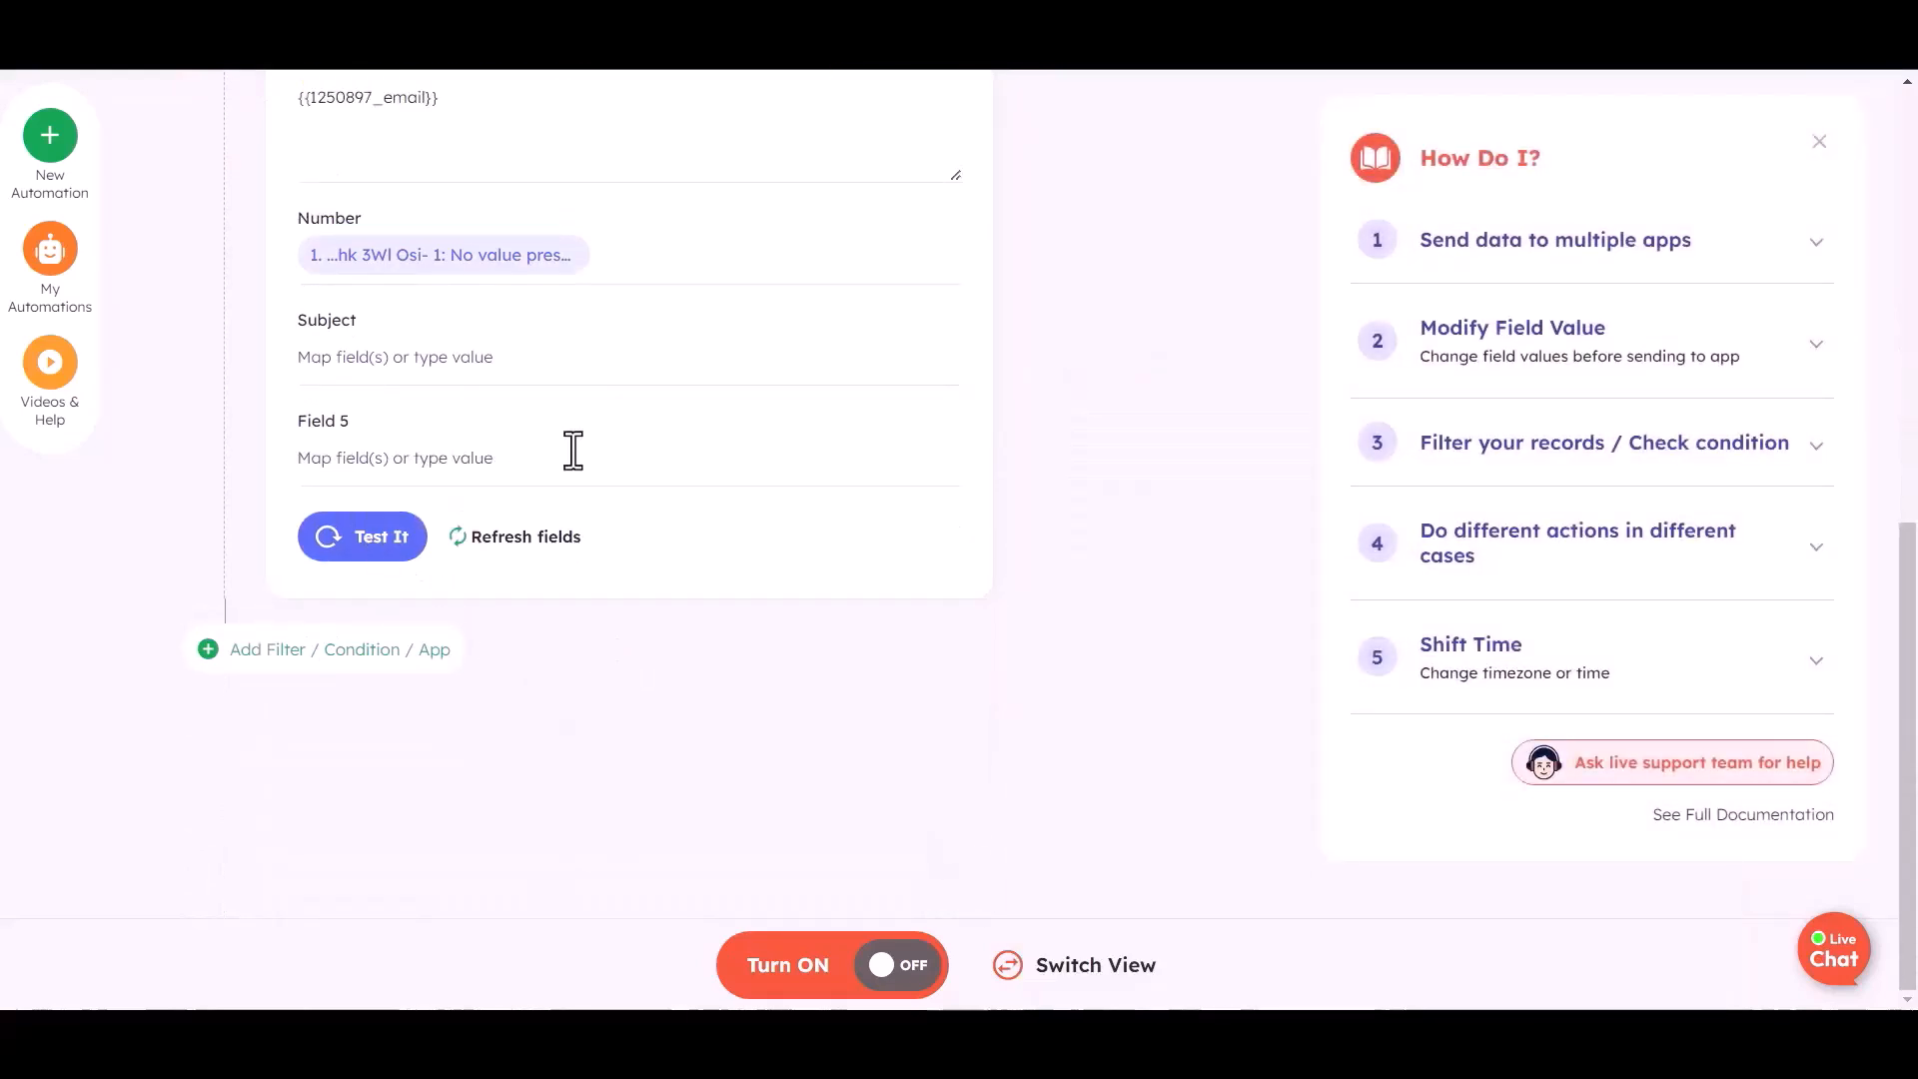
# - Turn the Integrately automation on and open the Bit Integrations form in the site's chat widget
pyautogui.click(886, 974)
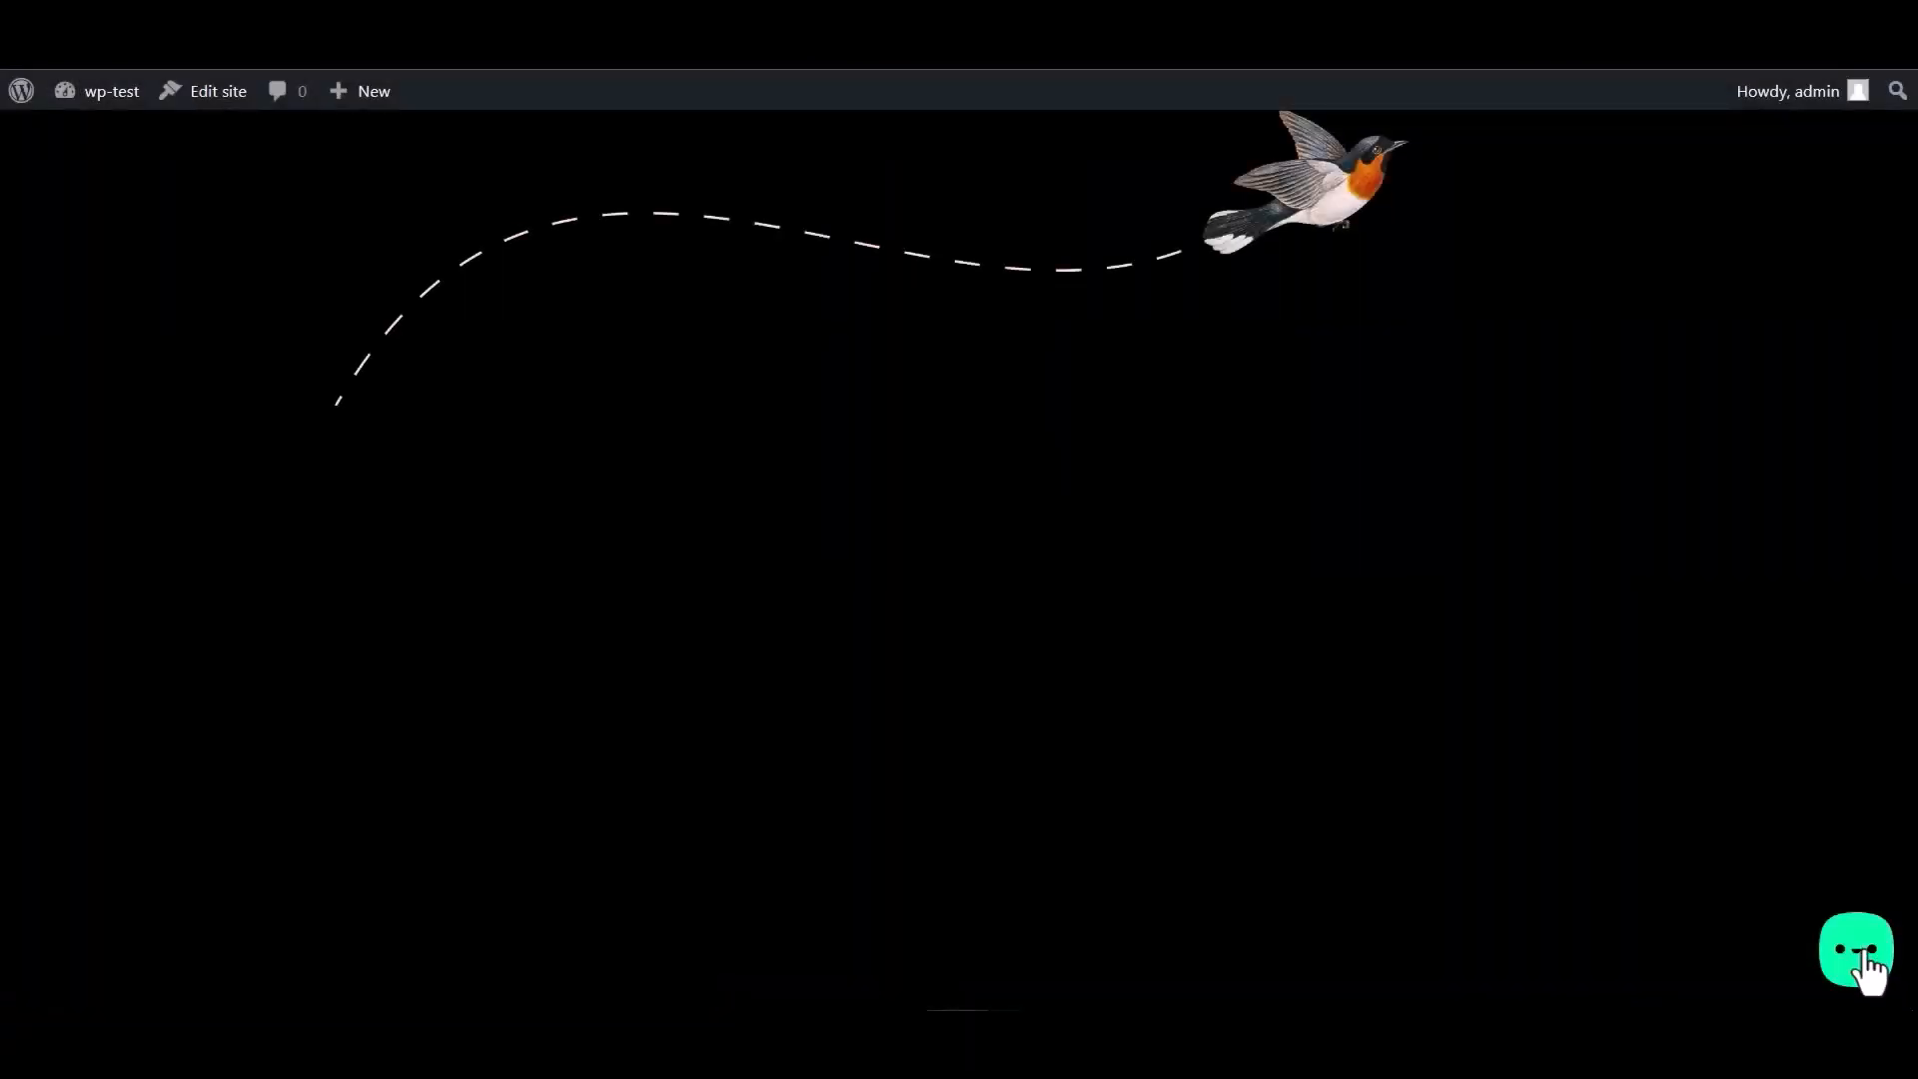
pyautogui.click(1865, 961)
pyautogui.click(1734, 867)
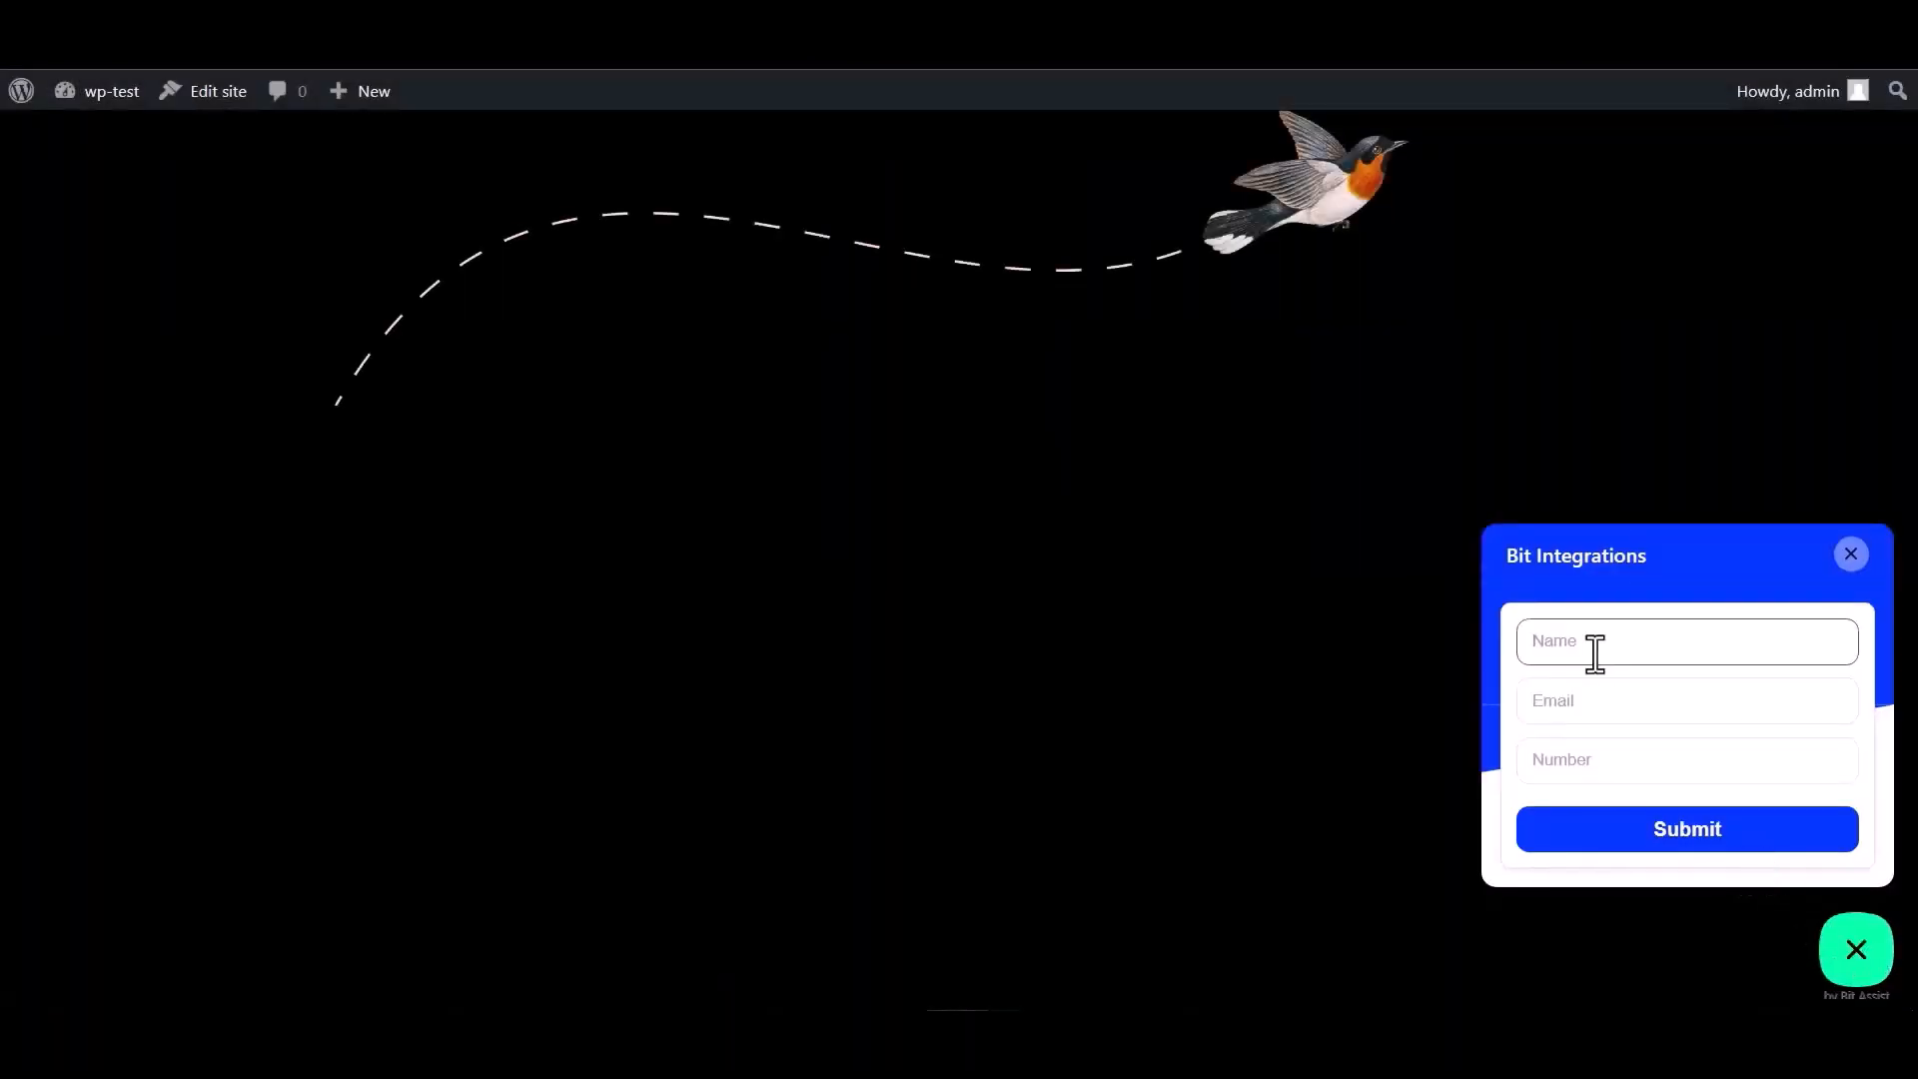
# - Submit the form with name 'Bit Integrations', a test e-mail address and a contact number
pyautogui.write('Bit Integrations')
pyautogui.click(1610, 696)
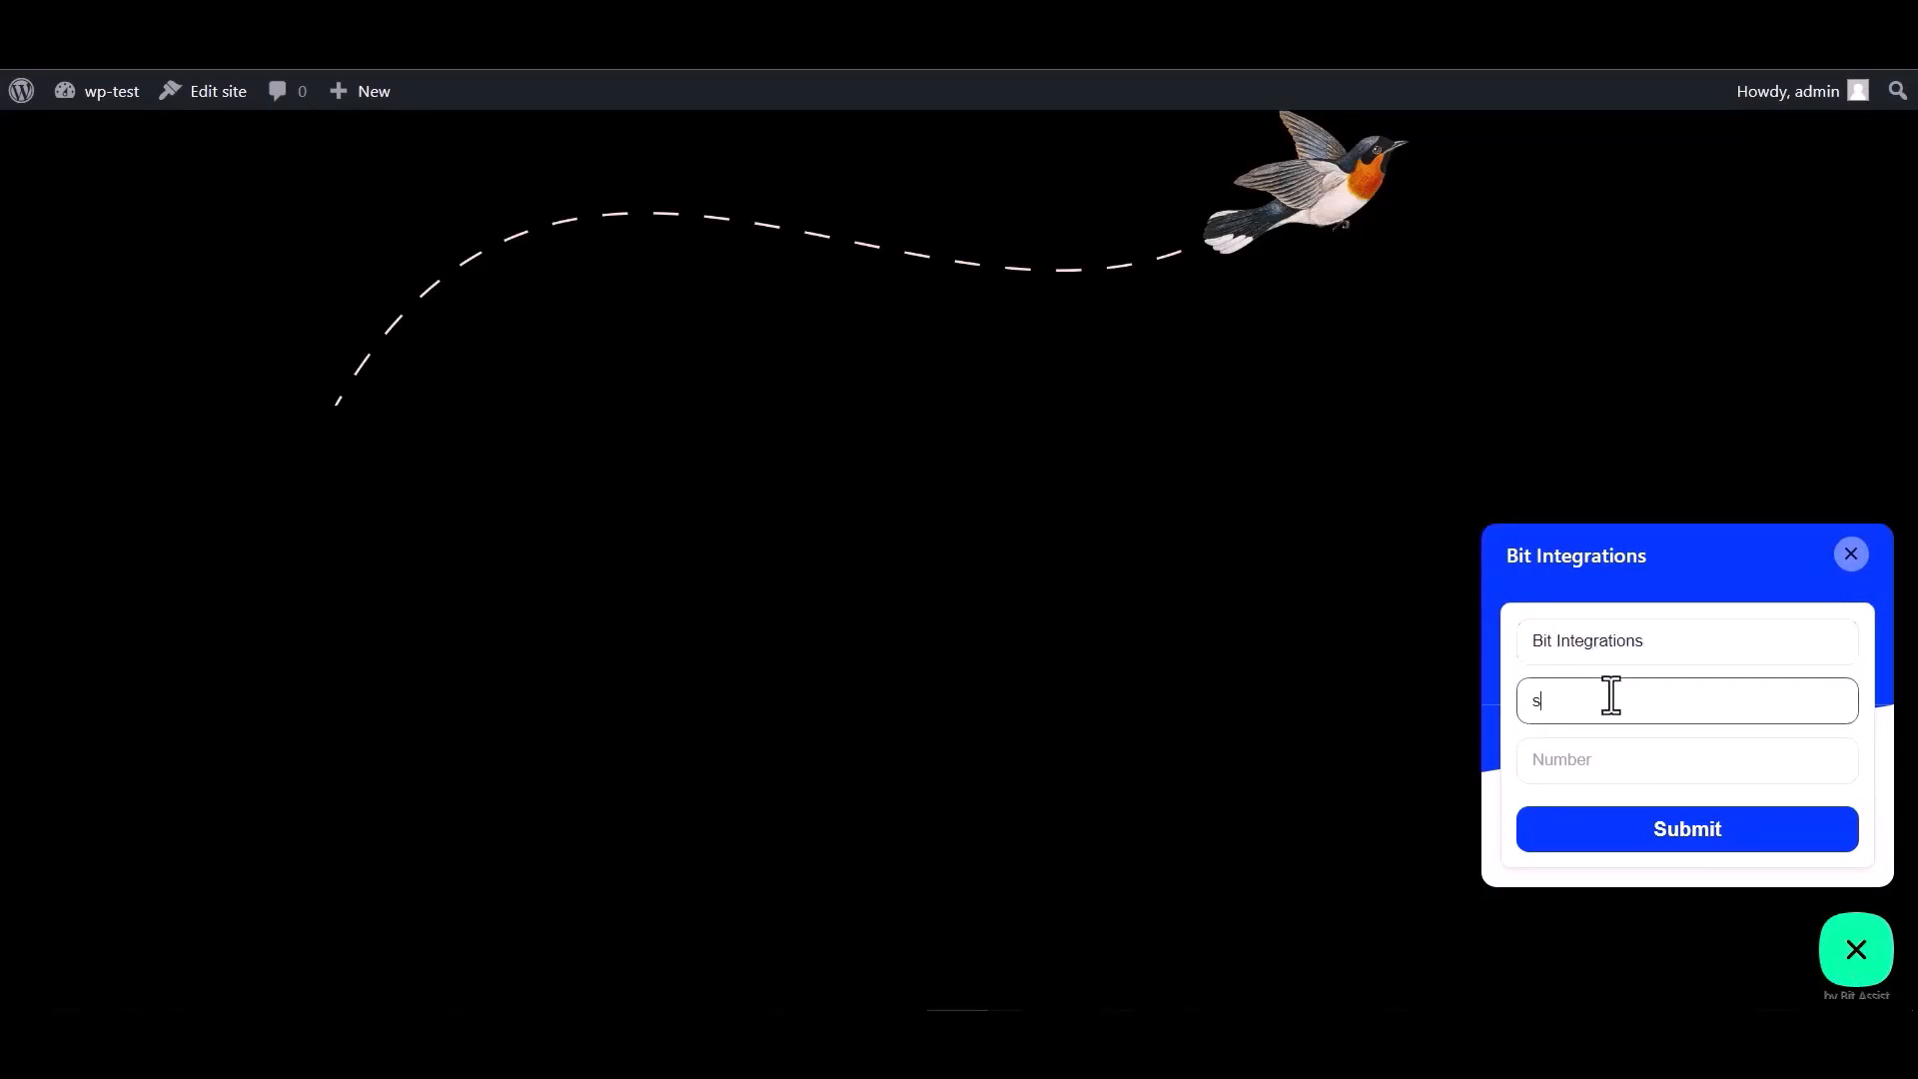
pyautogui.click(1581, 749)
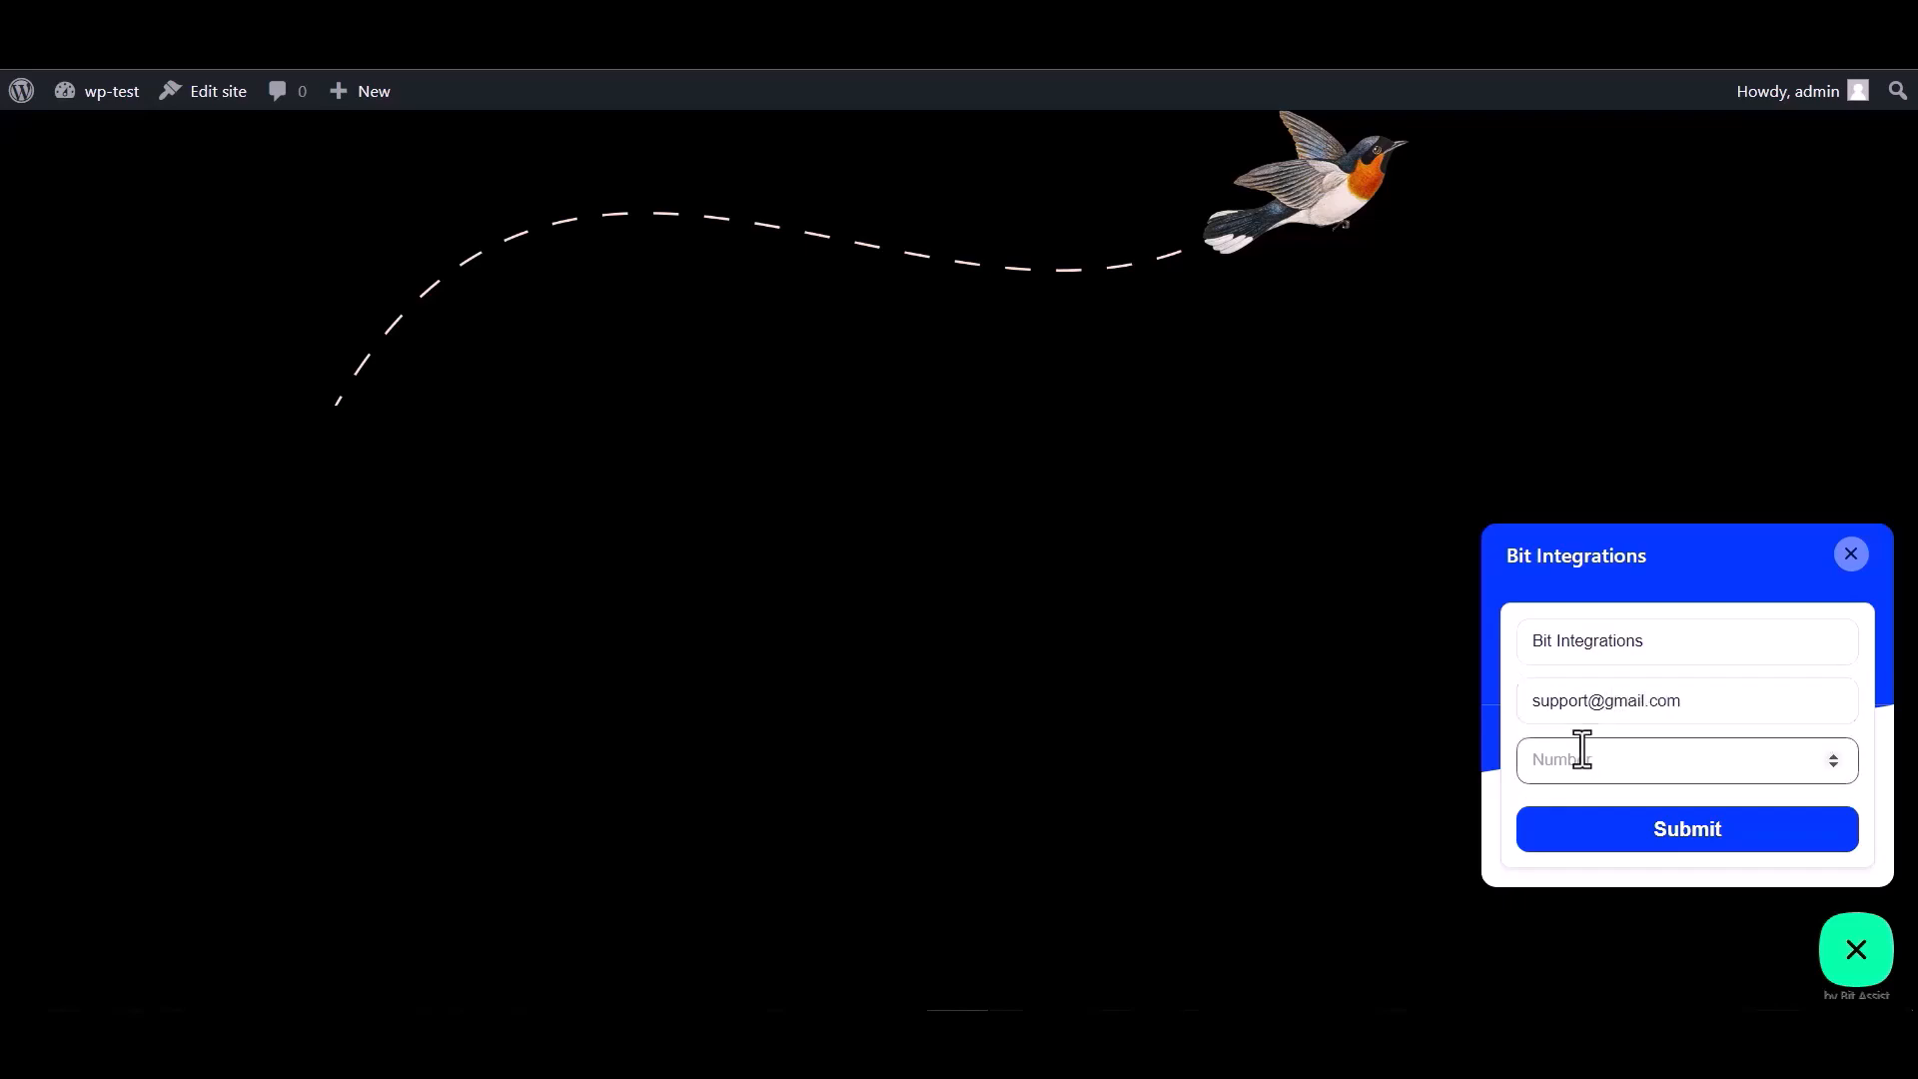
pyautogui.write('444555666')
pyautogui.click(1678, 839)
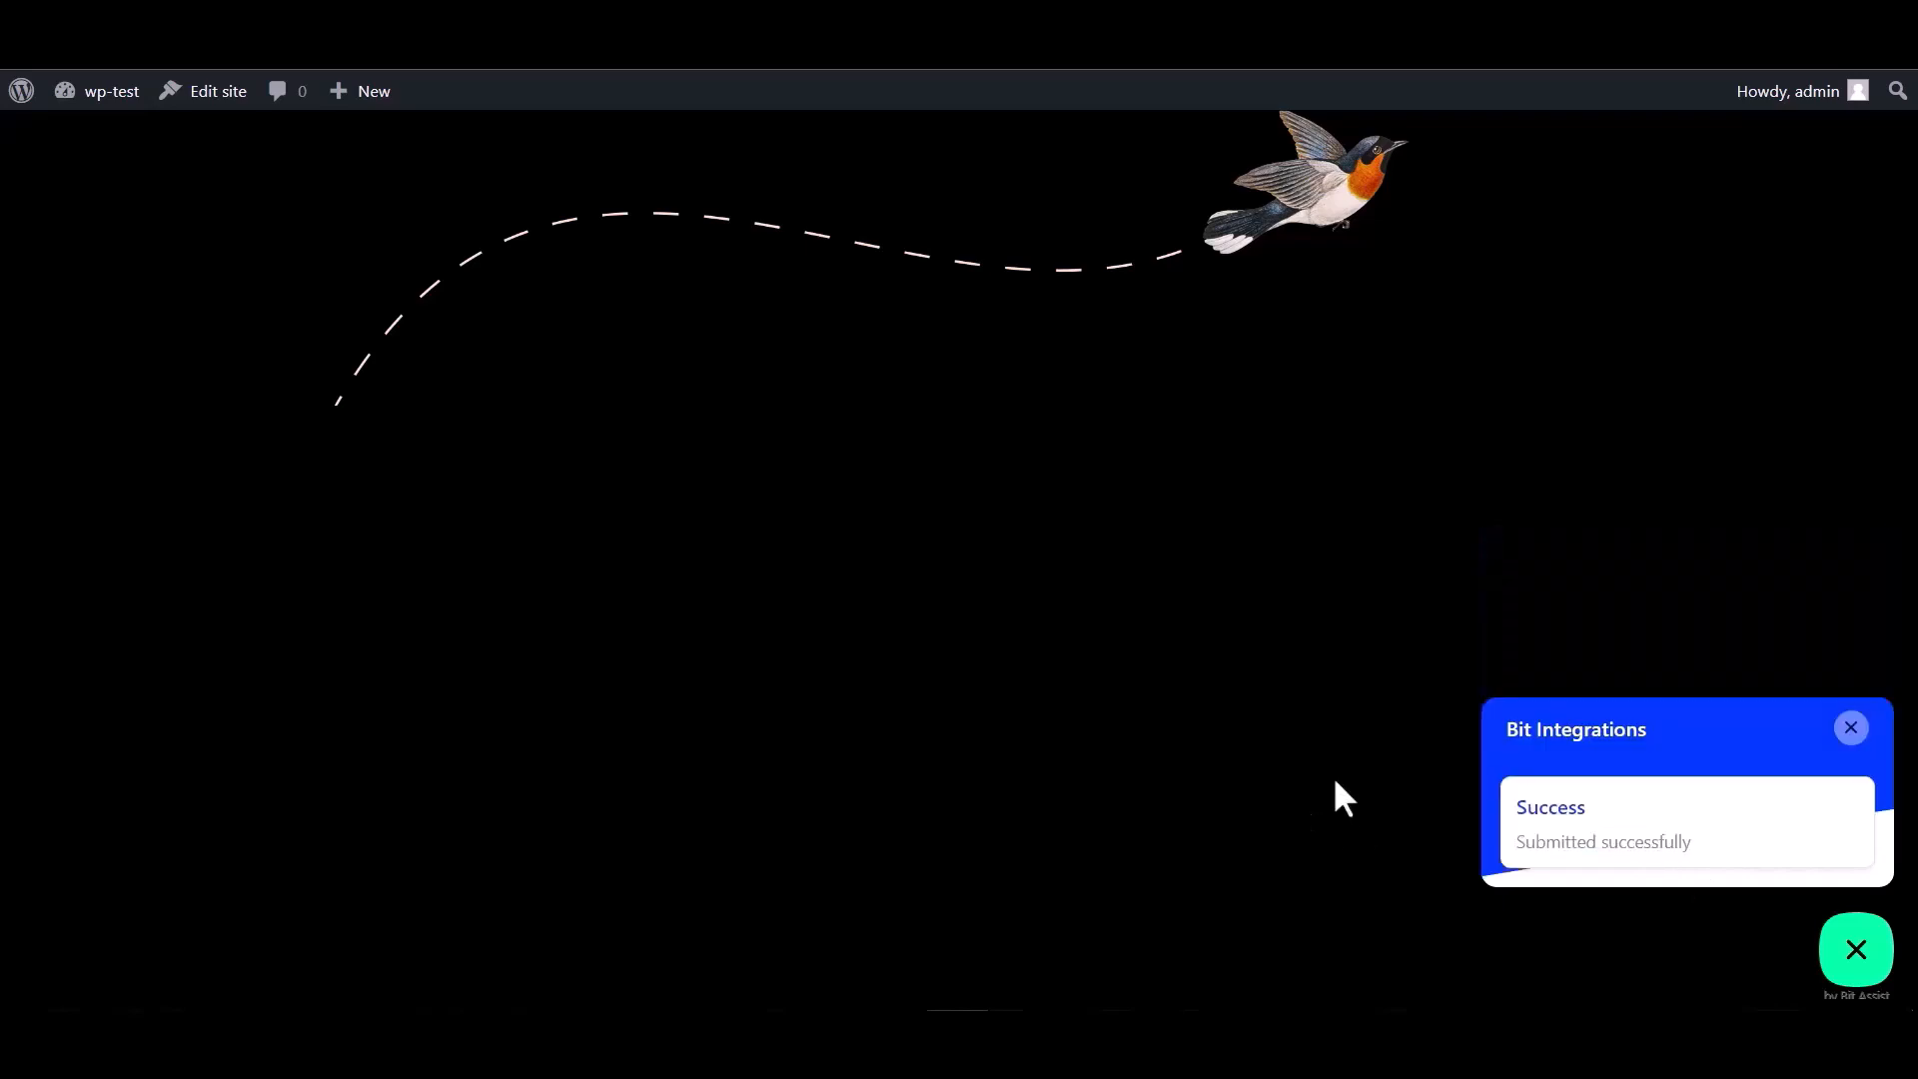